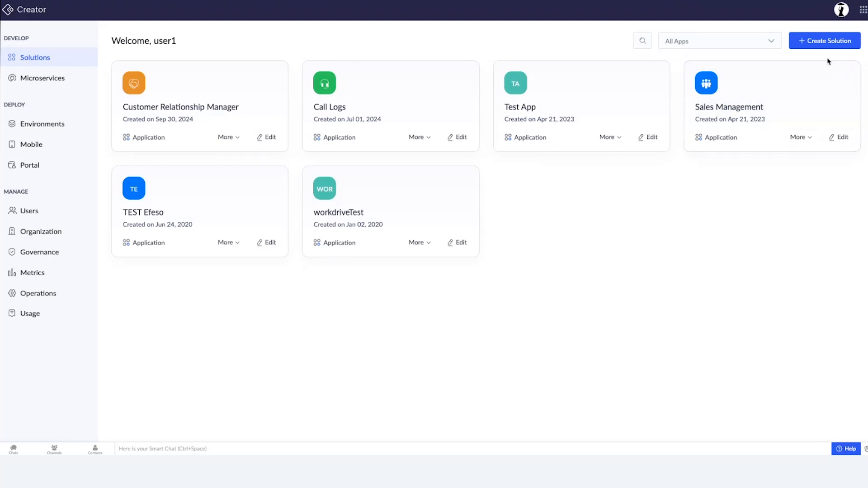
# Start a new solution and view the file sources offered for importing existing data into an application
pyautogui.click(804, 43)
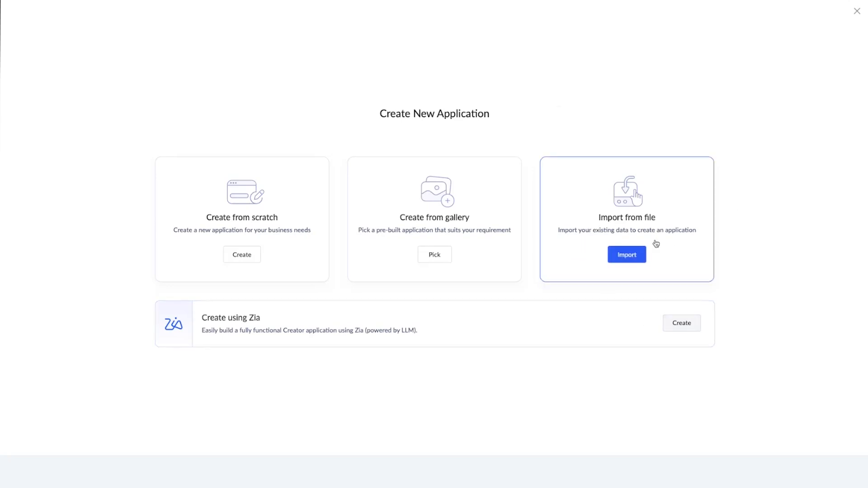
pyautogui.click(631, 260)
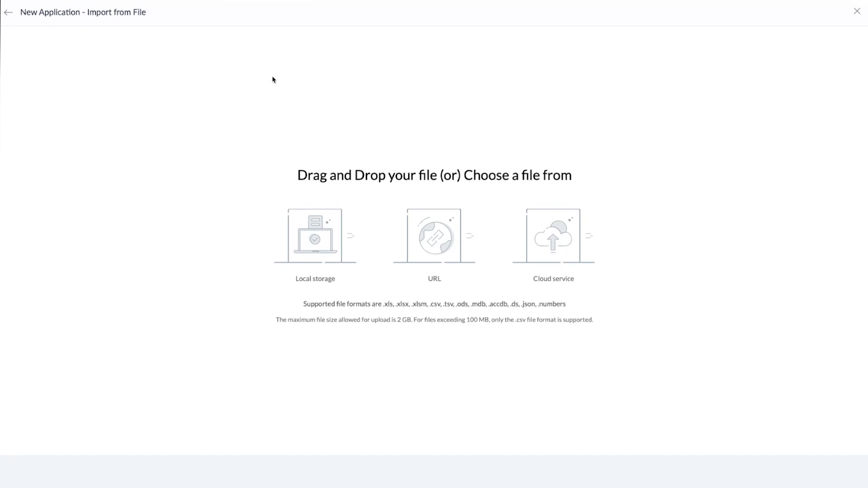
pyautogui.click(7, 15)
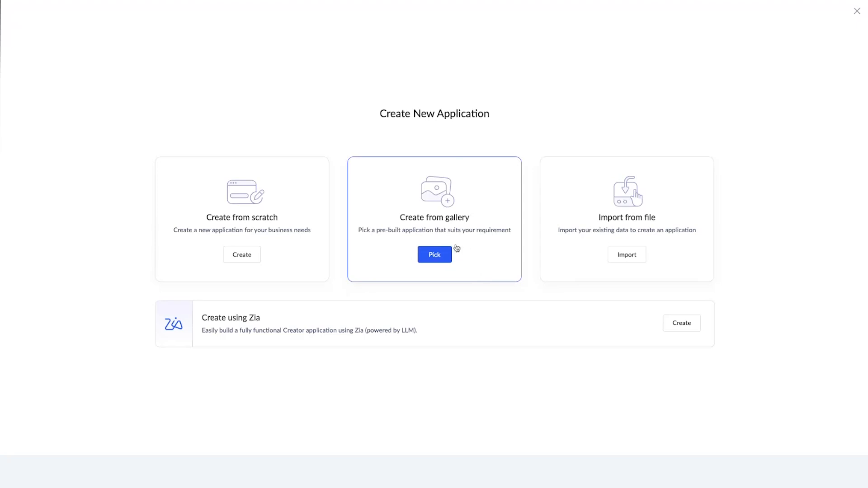
# Browse the gallery of pre-built applications and view the Customer Relationship Manager template's details, then return to the solutions overview
pyautogui.click(430, 256)
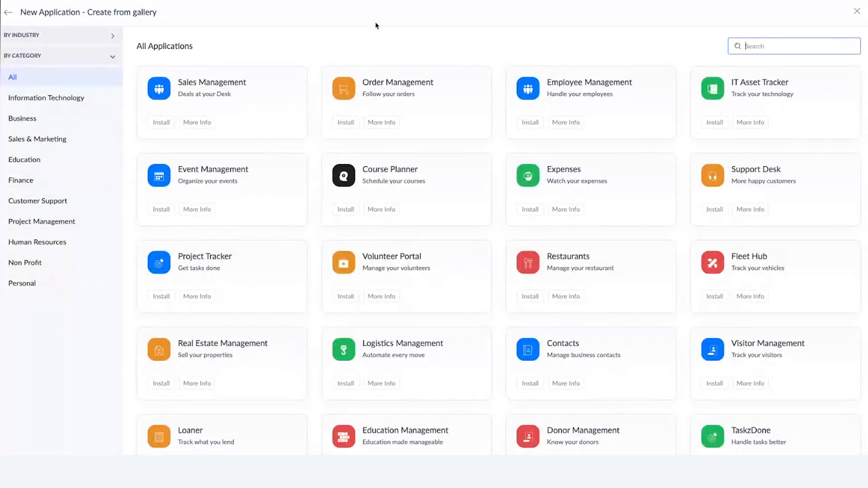
pyautogui.scroll(-1, 457, 239)
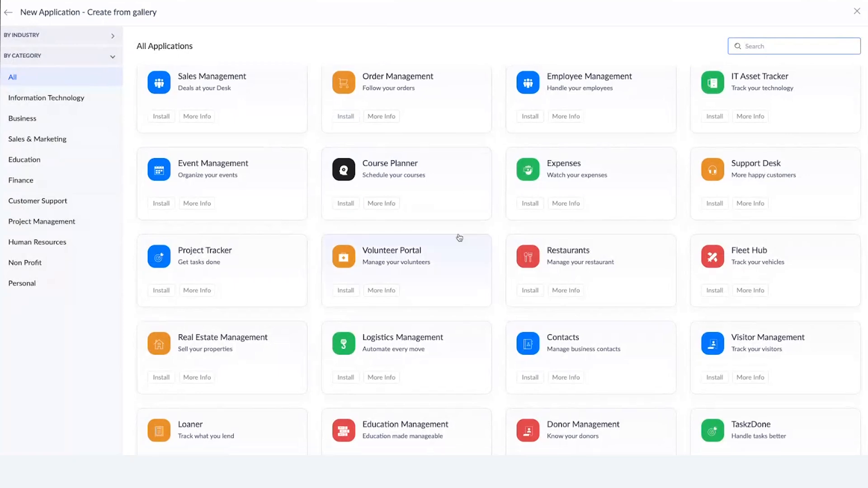
pyautogui.scroll(-3, 445, 221)
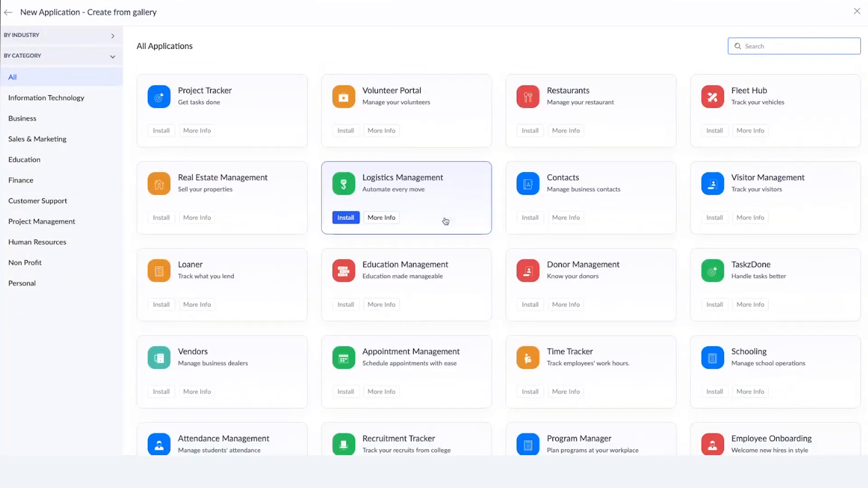
pyautogui.scroll(-3, 446, 221)
pyautogui.scroll(-2, 445, 221)
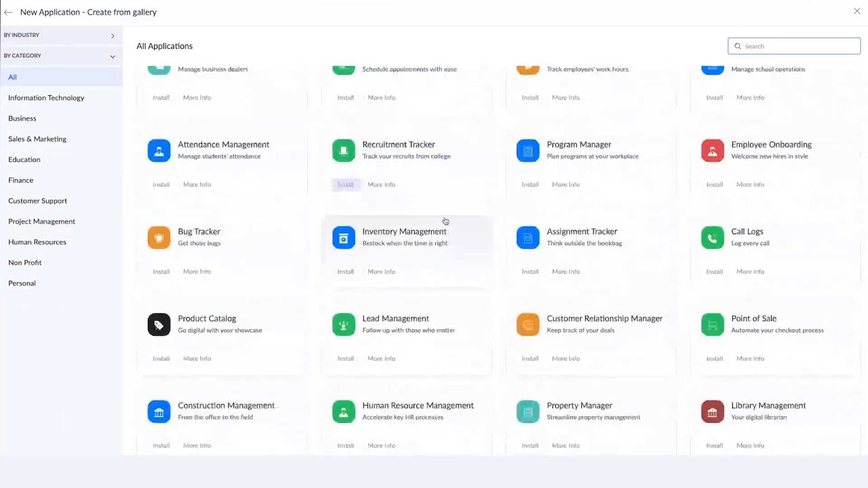
pyautogui.scroll(-2, 445, 221)
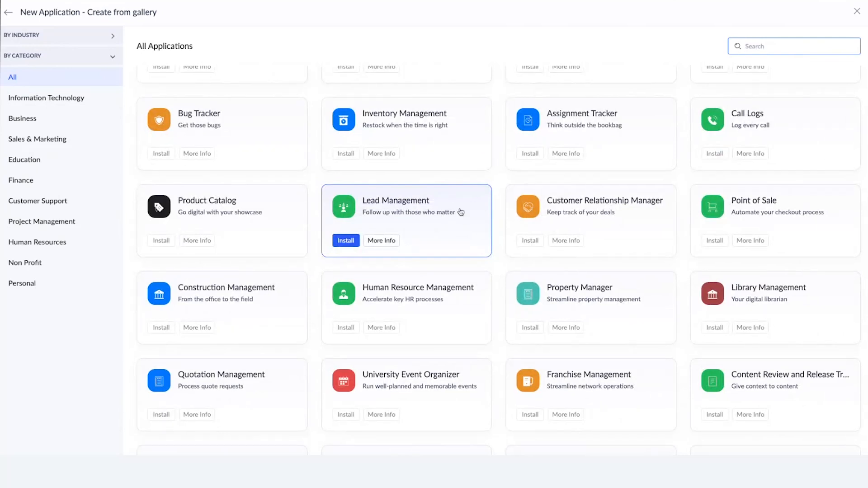
pyautogui.click(574, 240)
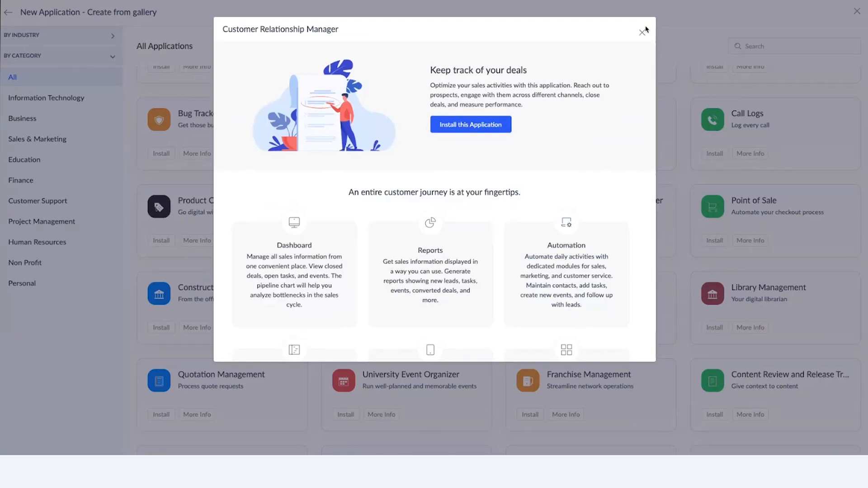
pyautogui.click(642, 31)
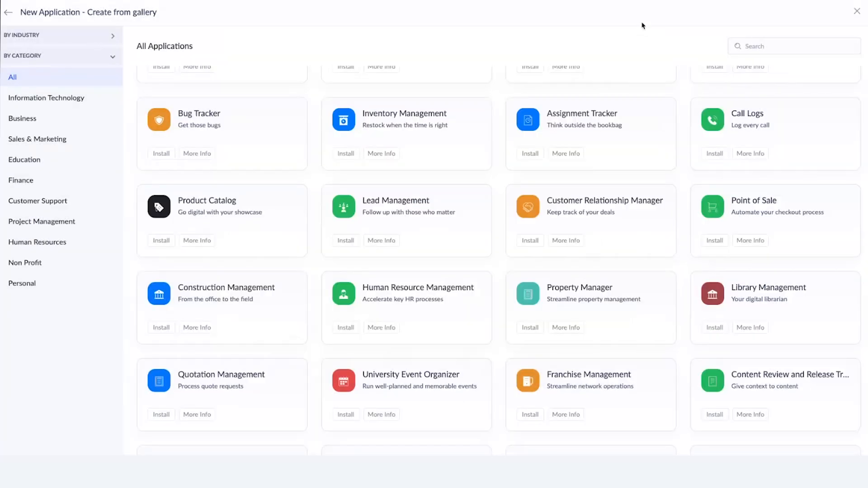
pyautogui.click(857, 12)
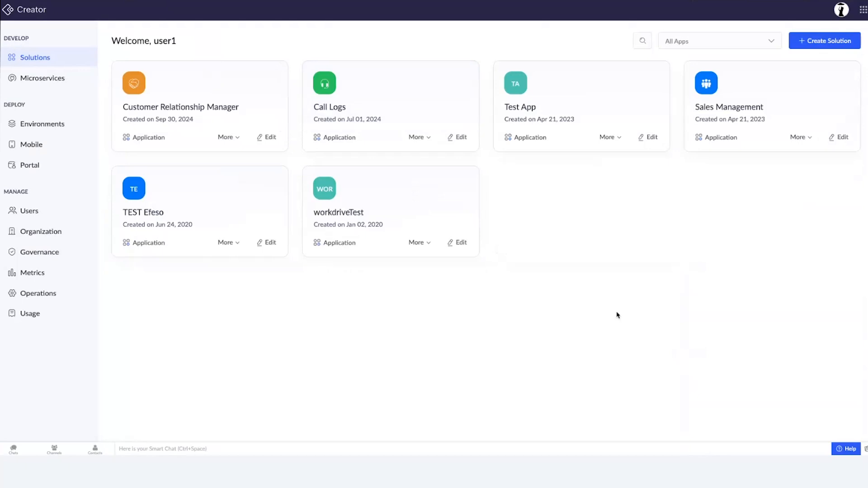
# Open the existing Customer Relationship Manager application and look over its dashboard
pyautogui.click(205, 91)
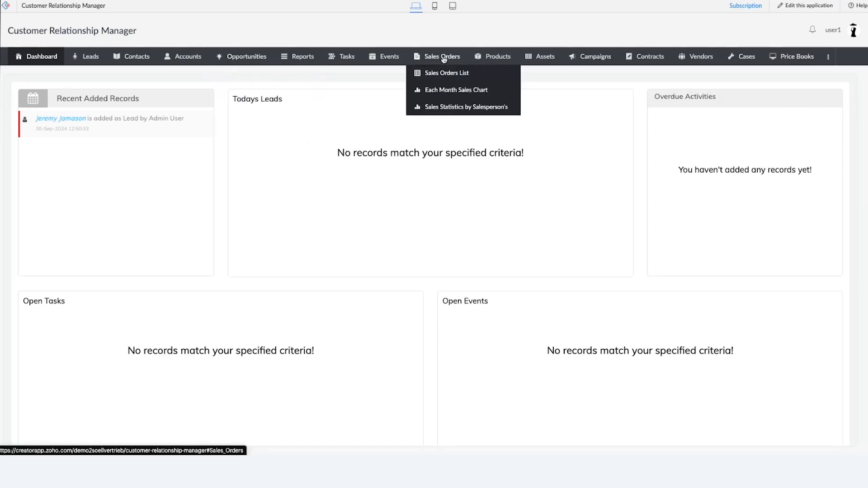
pyautogui.scroll(-2, 453, 262)
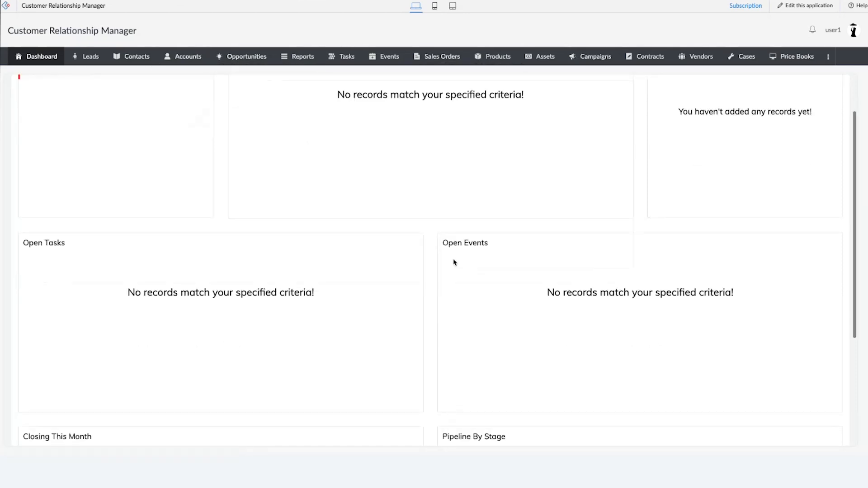
pyautogui.scroll(2, 453, 263)
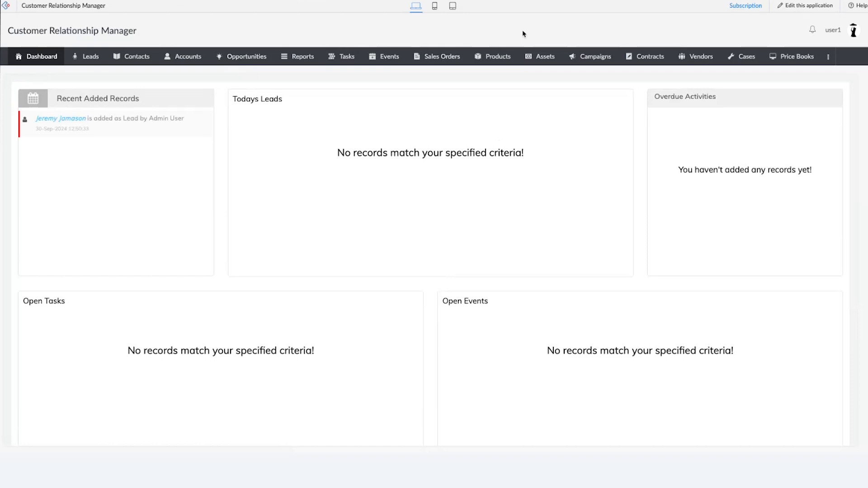
# Open the Customer Relationship Manager application for editing and create a form from scratch named "demo"
pyautogui.click(800, 7)
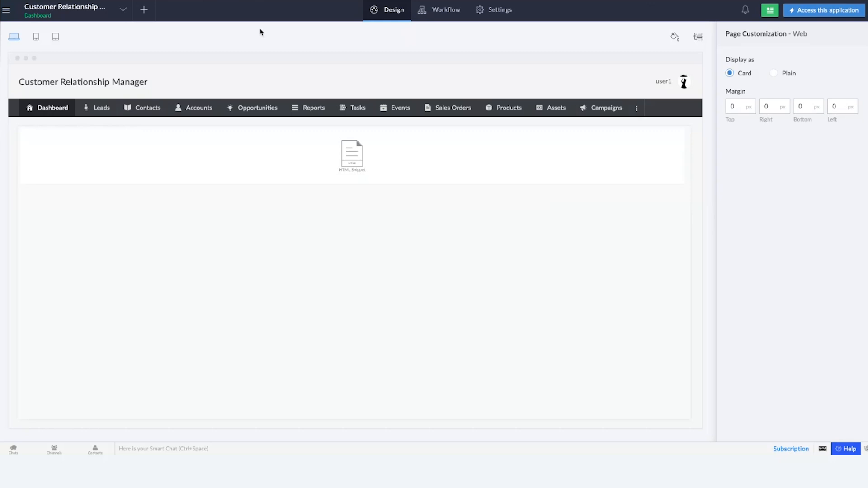
pyautogui.click(147, 14)
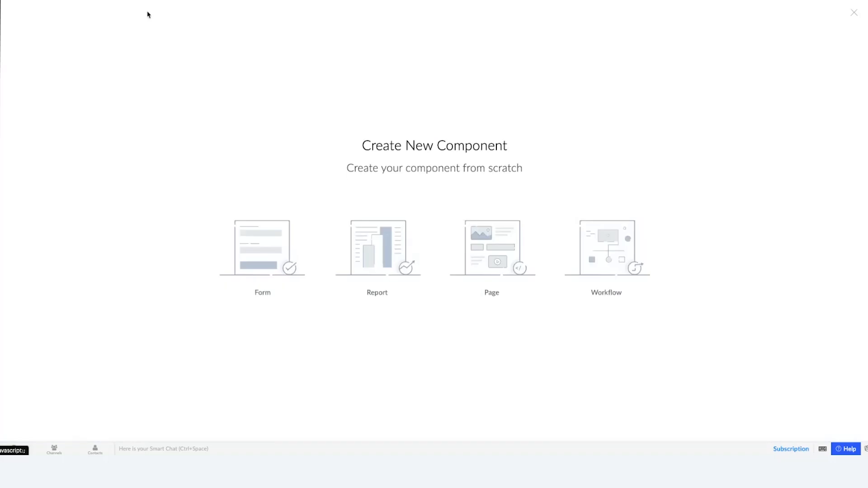
pyautogui.click(255, 260)
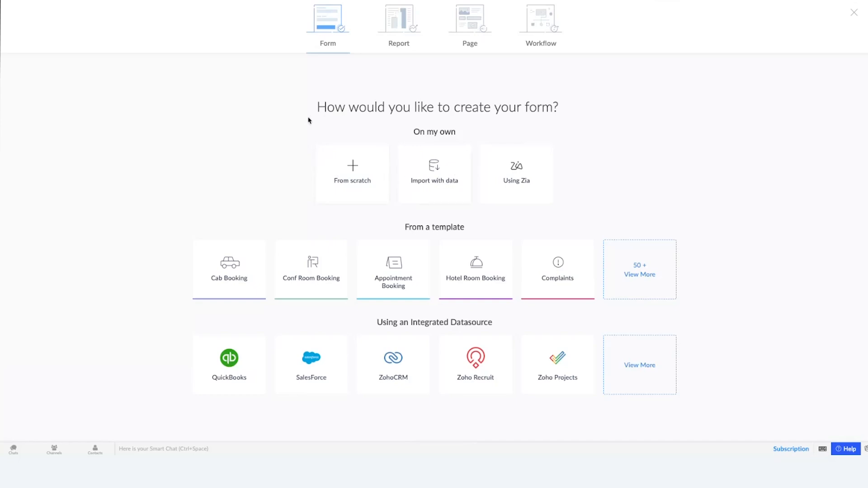
pyautogui.click(338, 172)
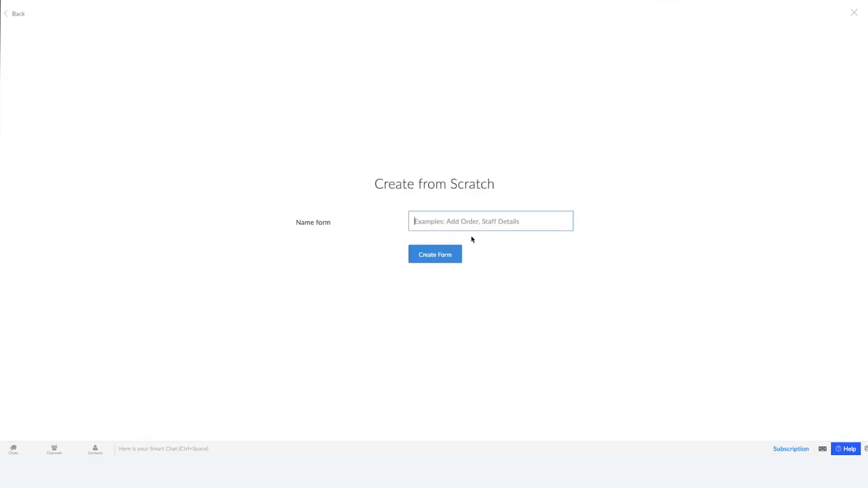
pyautogui.write('demo')
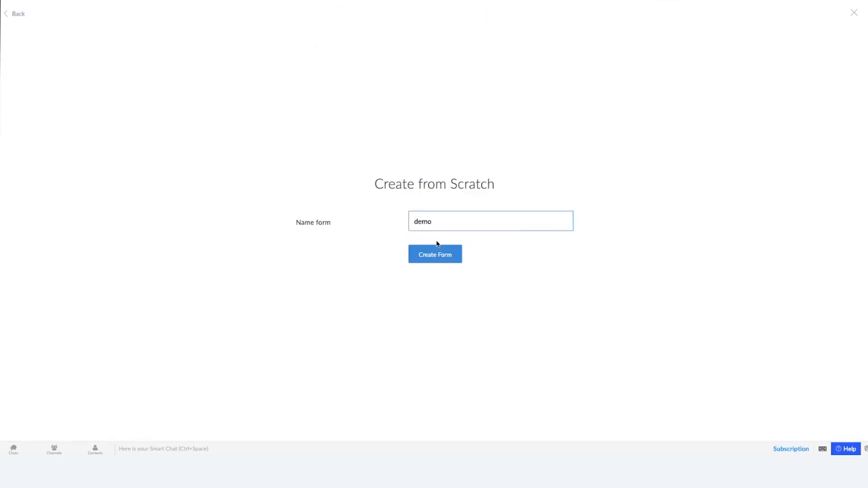
pyautogui.click(437, 255)
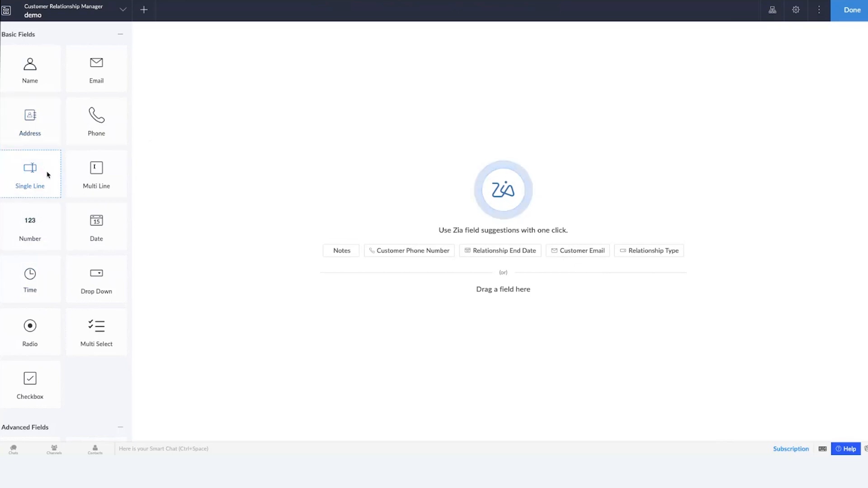
# Add a Single Line field to the empty demo form
pyautogui.scroll(-7, 46, 175)
pyautogui.scroll(-9, 47, 175)
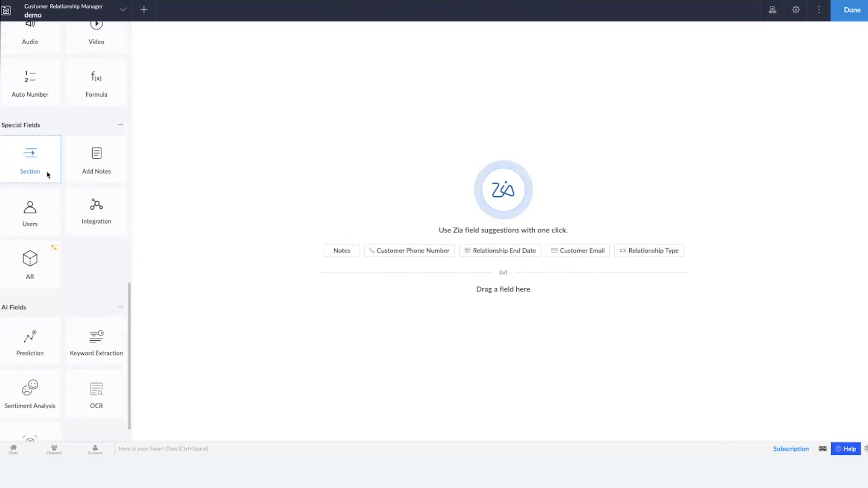
pyautogui.scroll(16, 46, 174)
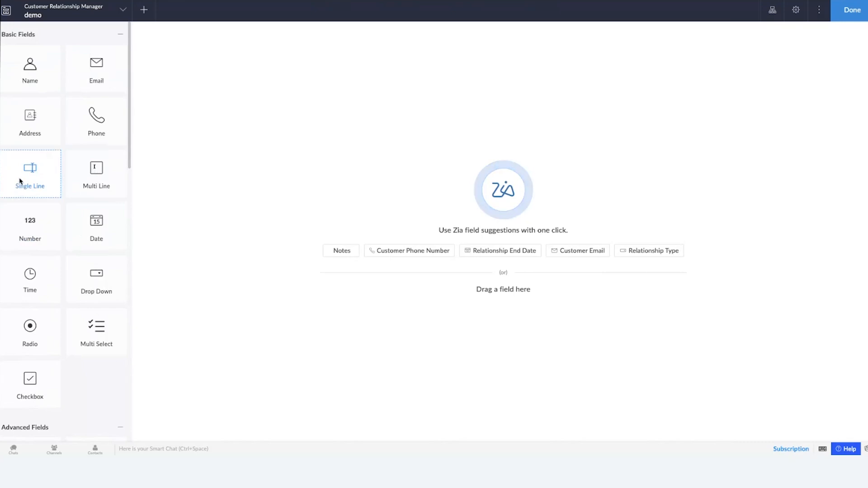
pyautogui.moveTo(25, 180); pyautogui.dragTo(371, 91)
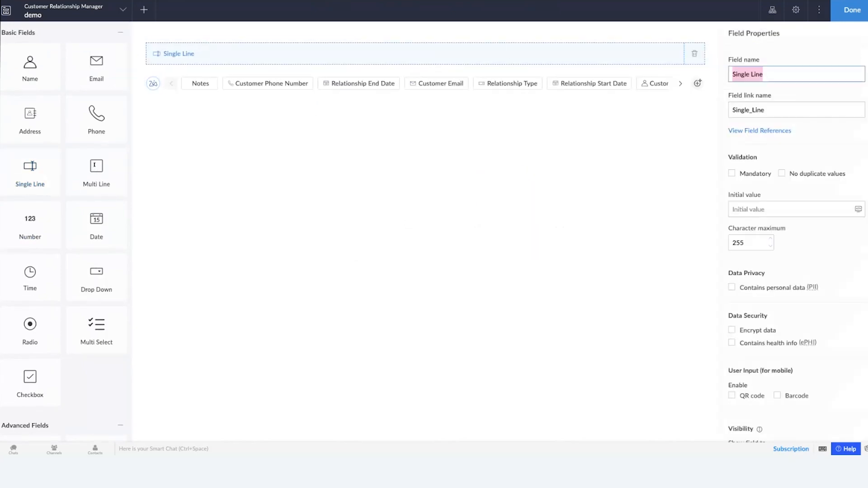
# Examine the basic, advanced, special and AI field types available for the demo form
pyautogui.scroll(-5, 50, 318)
pyautogui.scroll(-5, 50, 317)
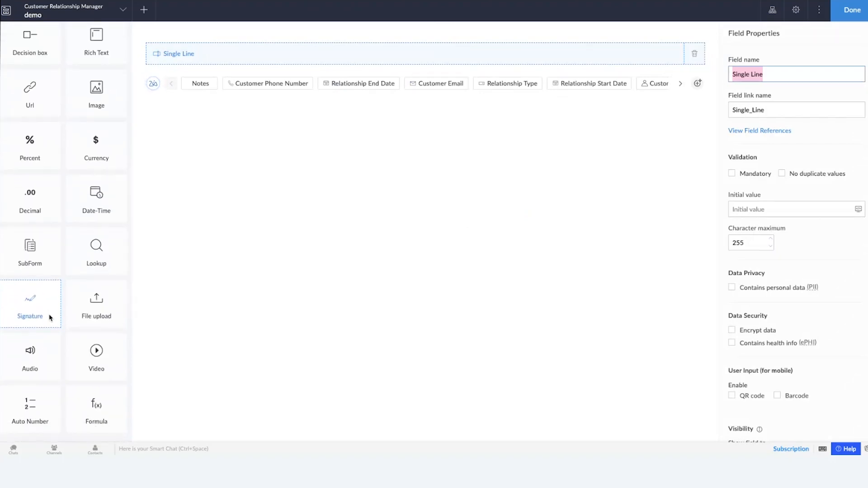
pyautogui.scroll(3, 50, 318)
pyautogui.scroll(3, 50, 318)
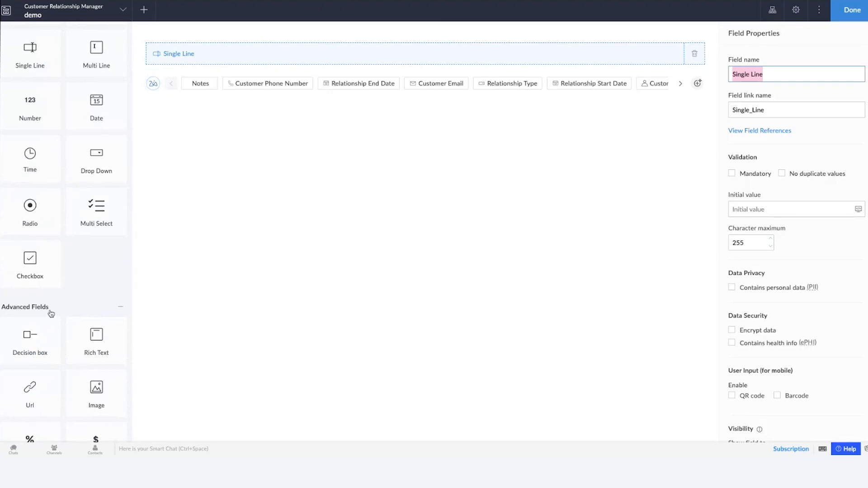
pyautogui.scroll(-1, 57, 299)
pyautogui.scroll(-1, 56, 299)
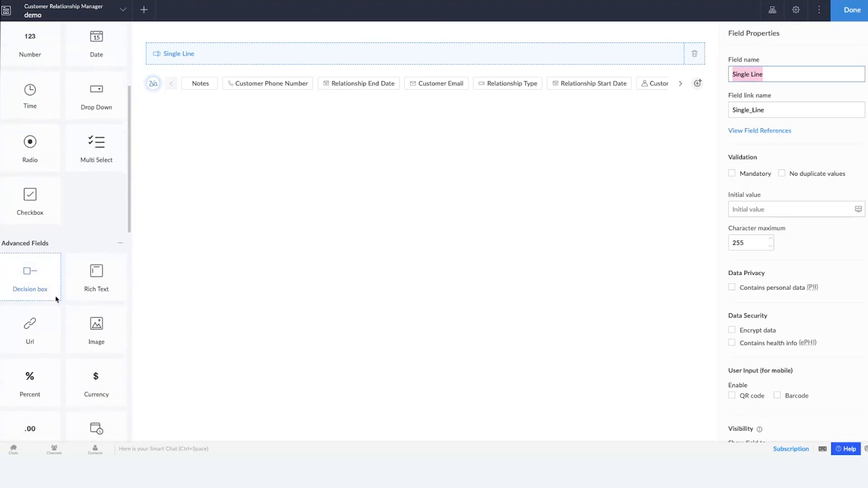
pyautogui.scroll(-8, 57, 299)
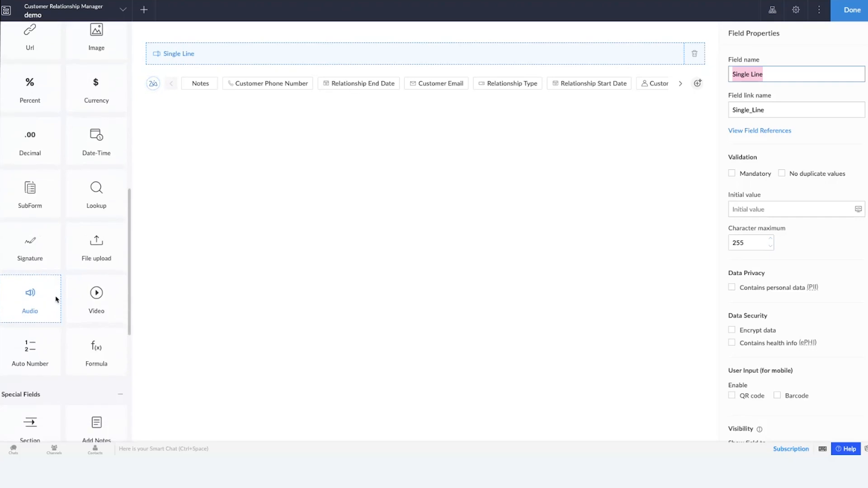
pyautogui.scroll(-5, 56, 299)
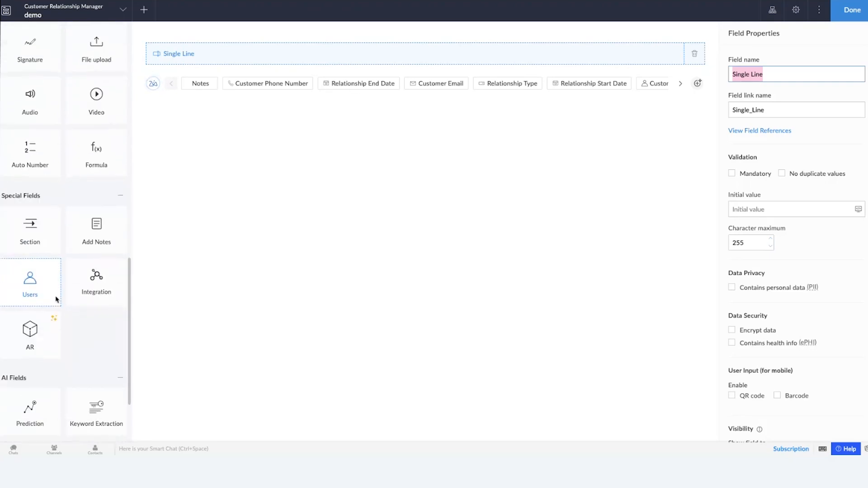
pyautogui.scroll(-1, 57, 299)
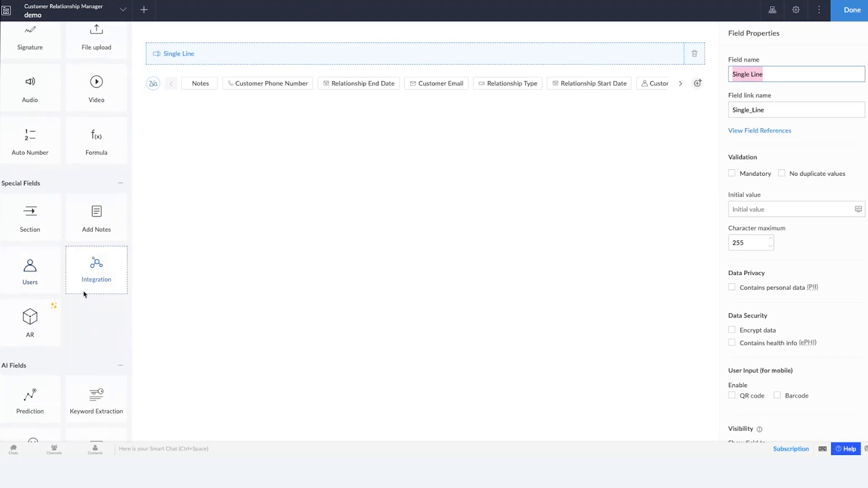
pyautogui.scroll(-1, 91, 304)
pyautogui.scroll(-1, 90, 304)
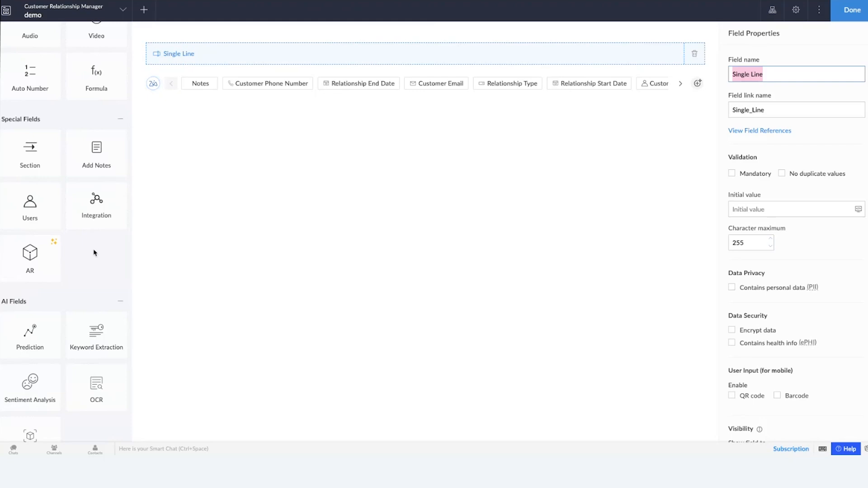
pyautogui.scroll(-1, 94, 251)
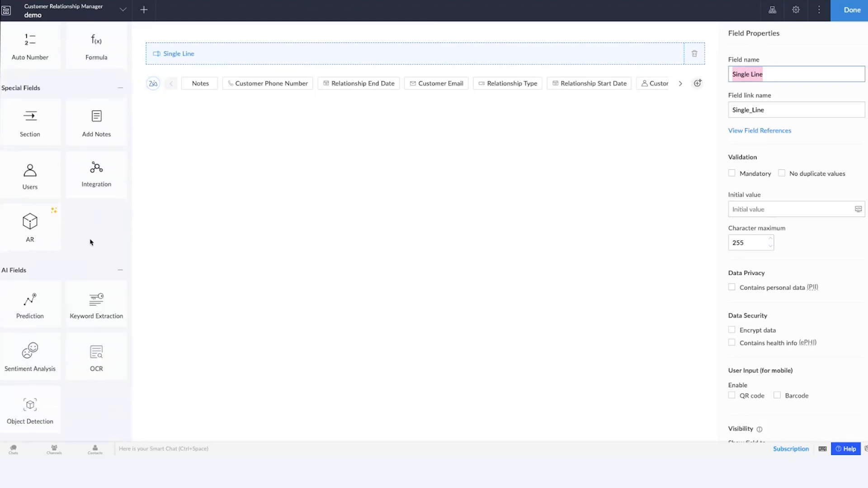
pyautogui.click(494, 251)
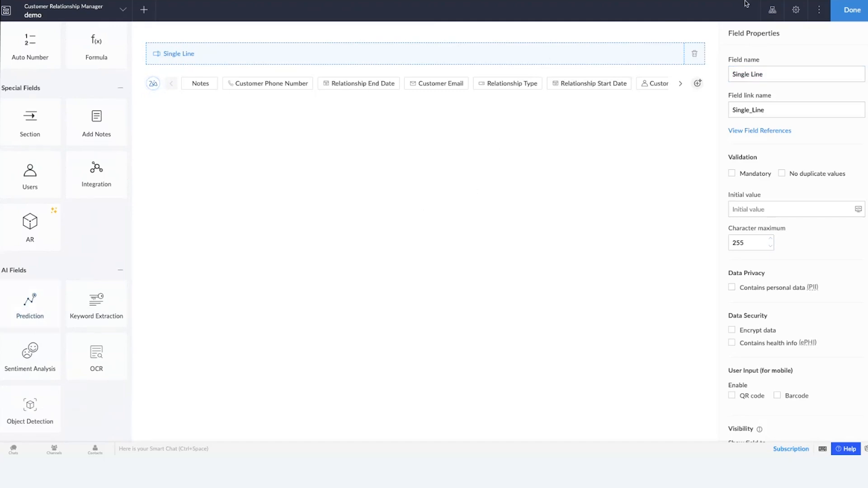
# Examine the demo form's properties, from submission message and buttons to entry restrictions, availability and appearance, and close them
pyautogui.click(801, 9)
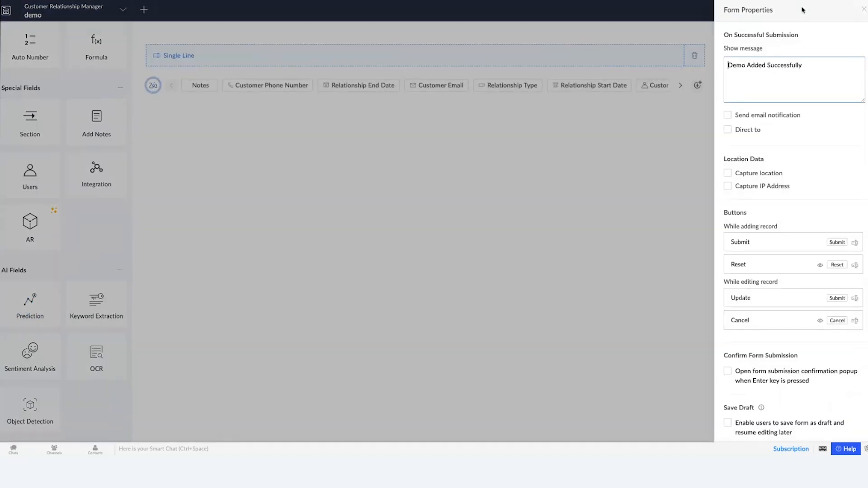
pyautogui.scroll(-2, 789, 238)
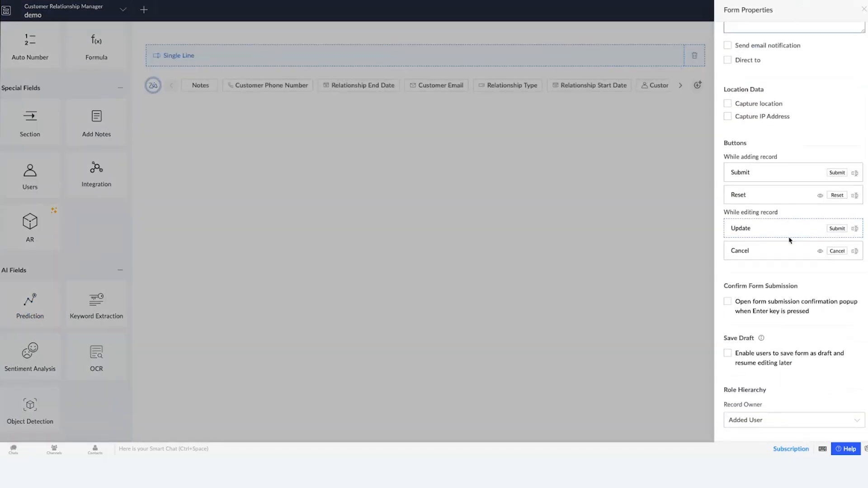
pyautogui.scroll(-3, 789, 241)
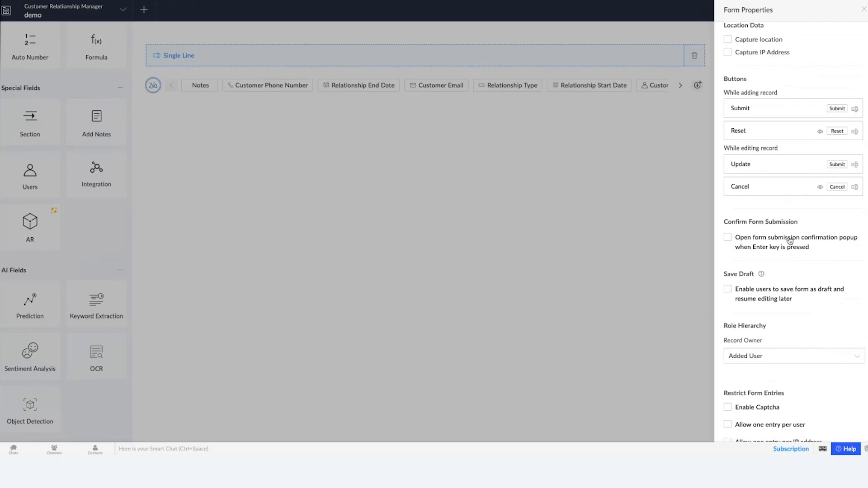
pyautogui.scroll(-2, 789, 241)
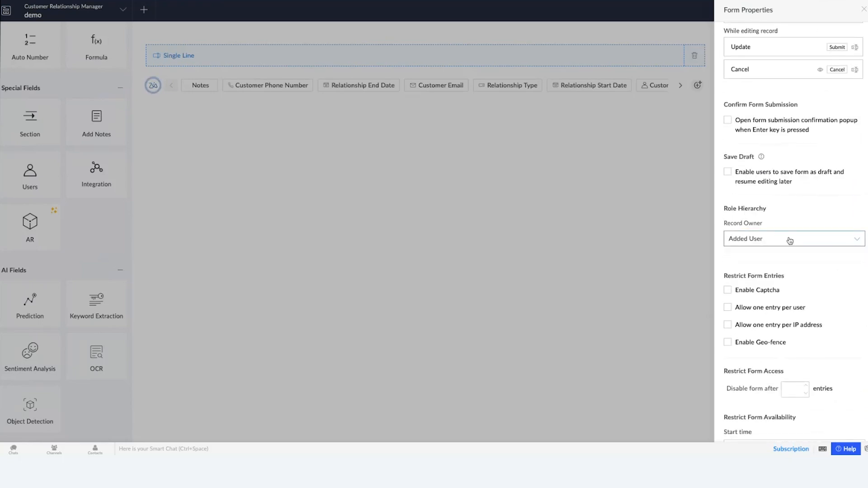
pyautogui.scroll(-4, 790, 240)
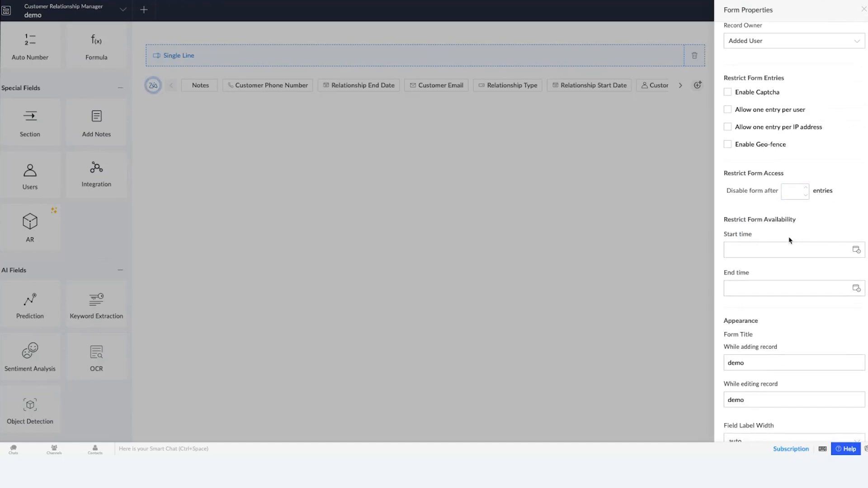
pyautogui.scroll(-2, 790, 240)
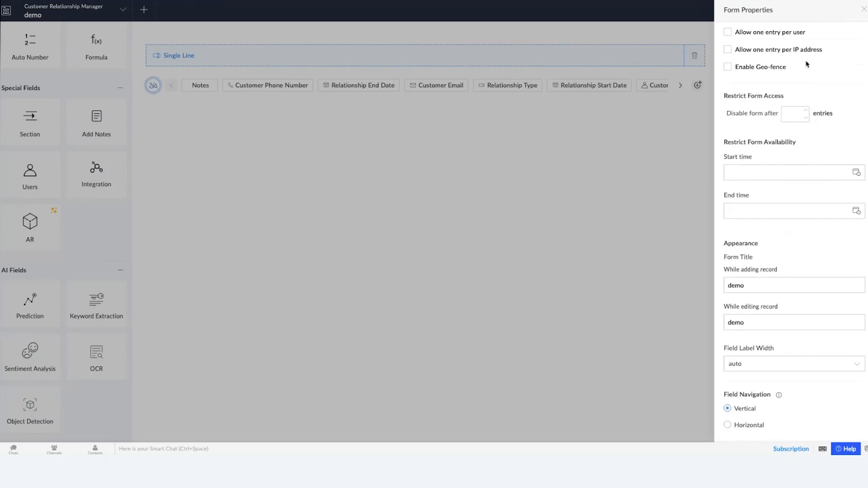
pyautogui.click(863, 11)
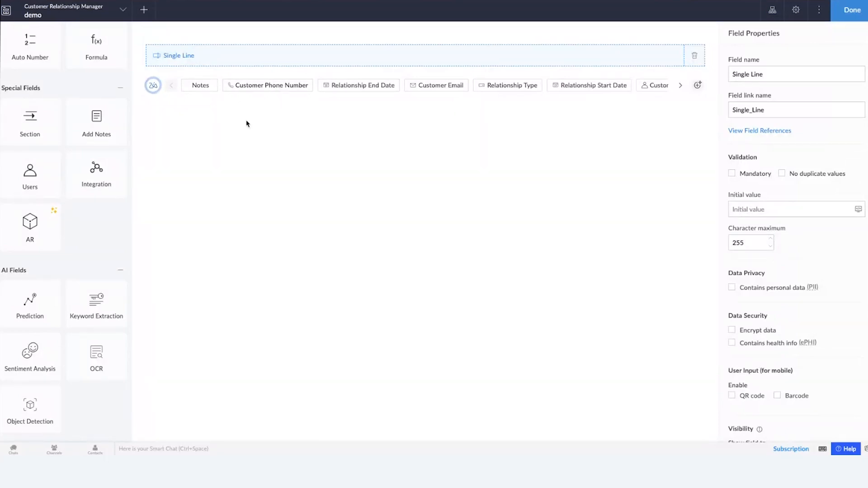
# Add the suggested Customer Phone Number field to the demo form and finish editing the form
pyautogui.click(273, 86)
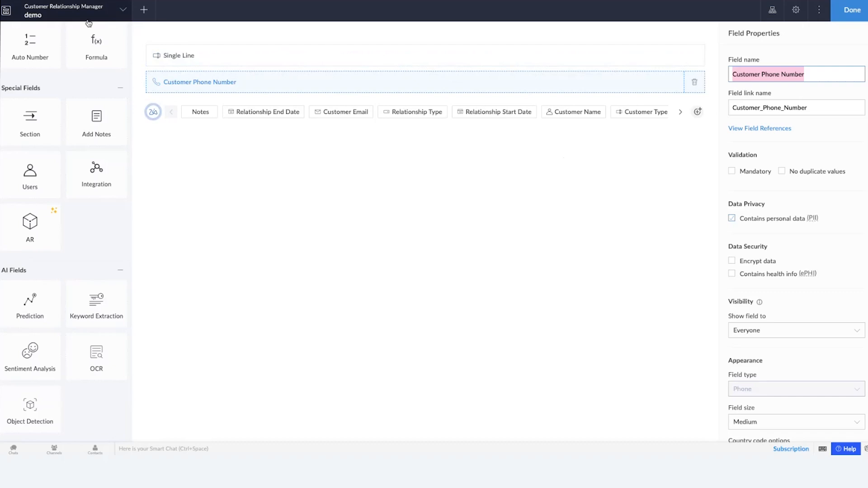
pyautogui.click(342, 27)
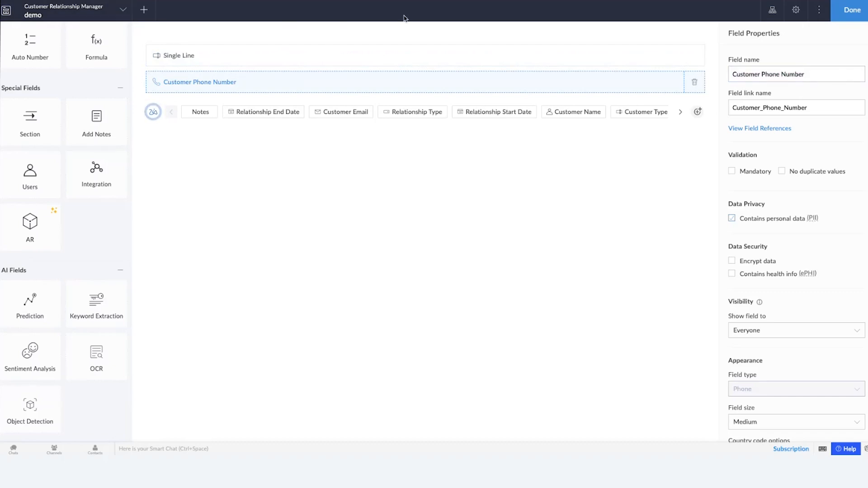
pyautogui.click(848, 12)
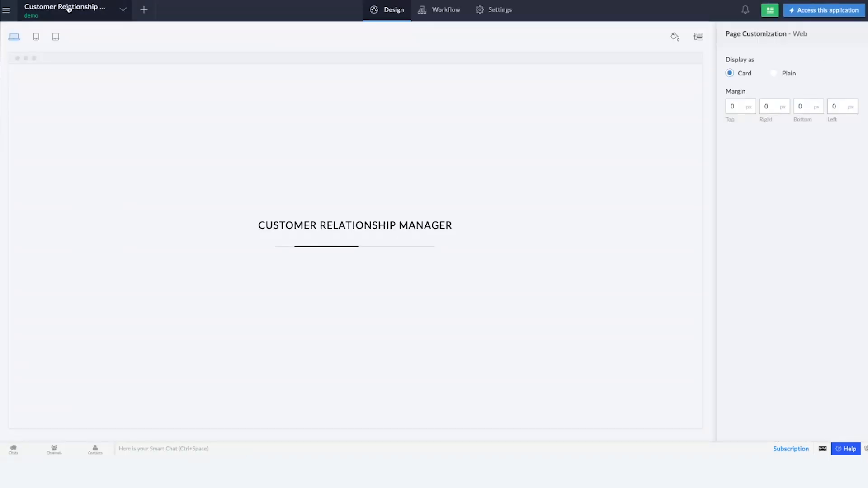
# Switch to the application's Create Lead form and open it in the form builder
pyautogui.click(73, 14)
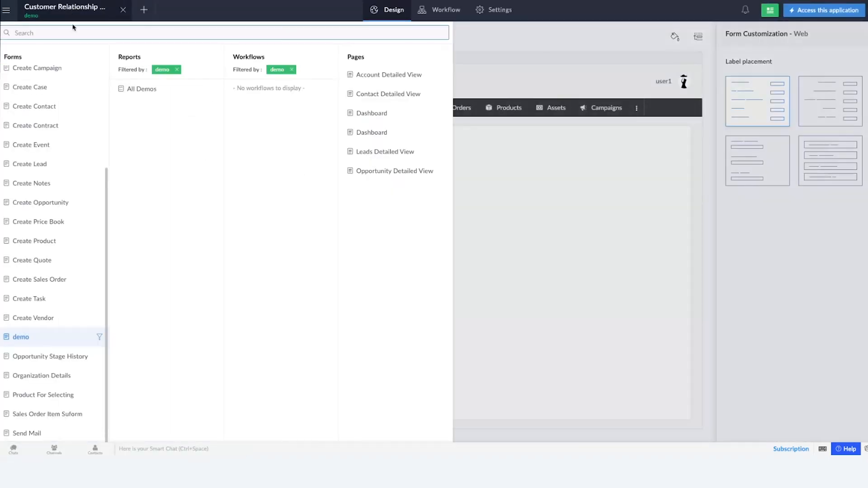
pyautogui.click(46, 168)
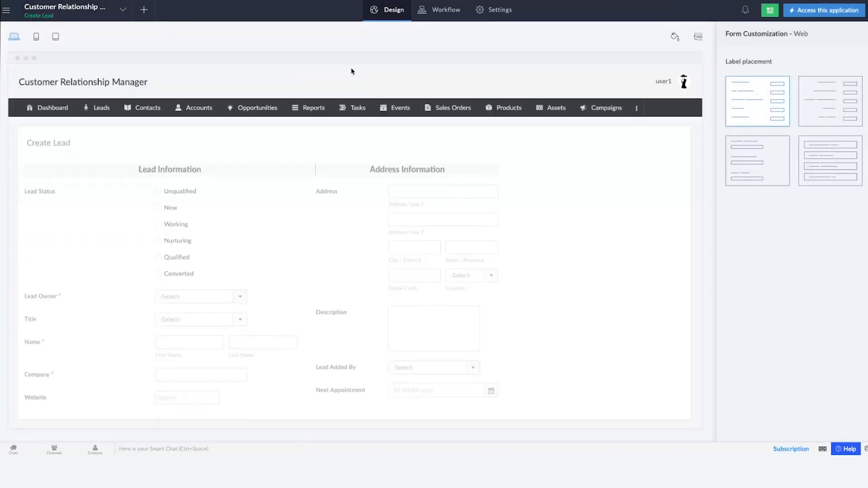
pyautogui.moveTo(373, 275)
pyautogui.click(404, 238)
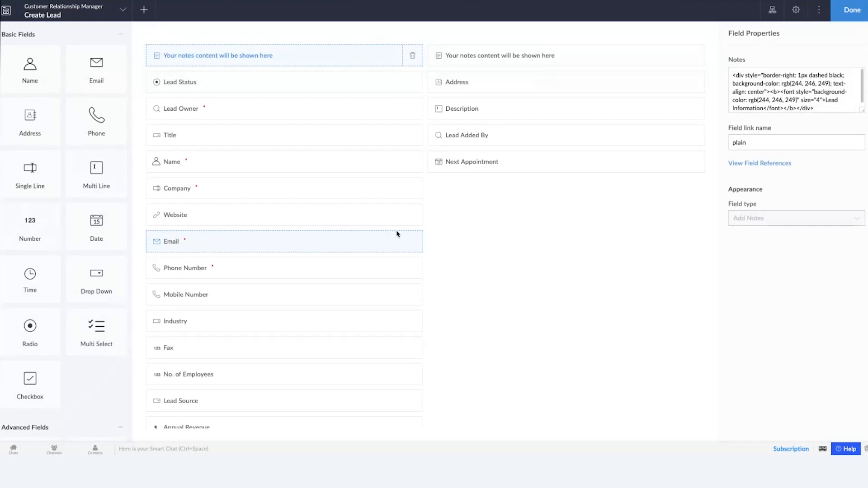
# Examine the fields of the Create Lead form and expand Zia's suggested fields below them
pyautogui.scroll(-3, 398, 234)
pyautogui.scroll(1, 397, 234)
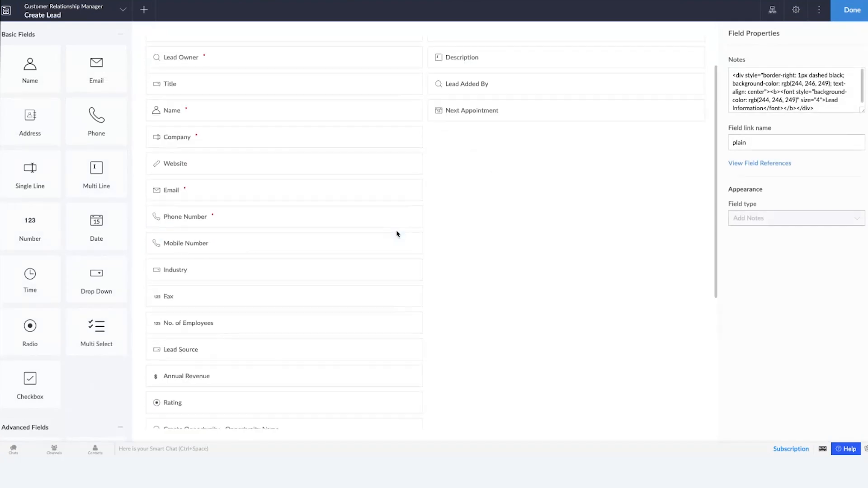
pyautogui.scroll(1, 397, 234)
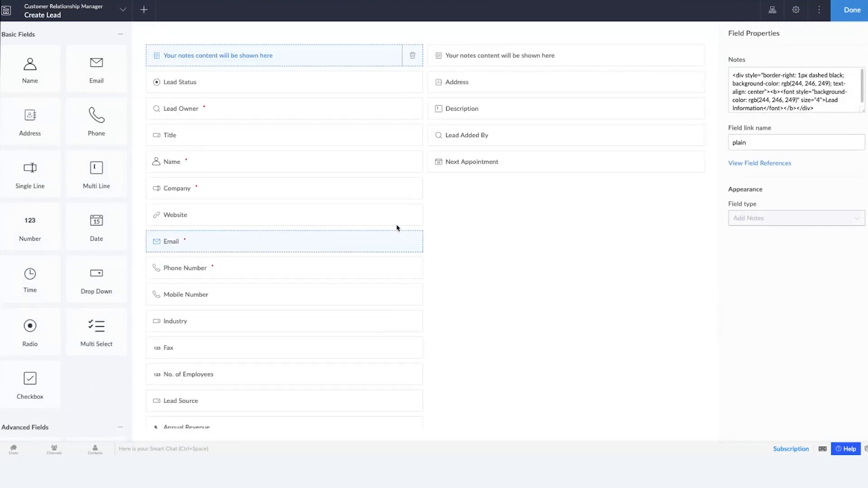
pyautogui.scroll(-6, 389, 217)
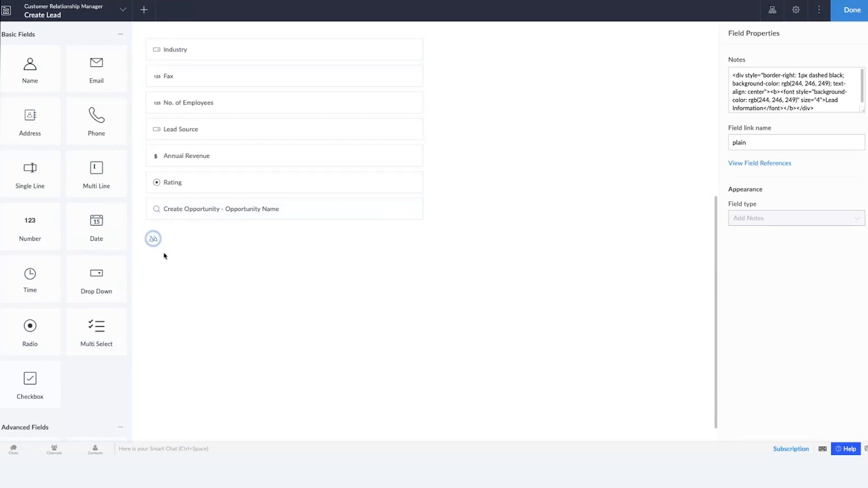
pyautogui.click(154, 243)
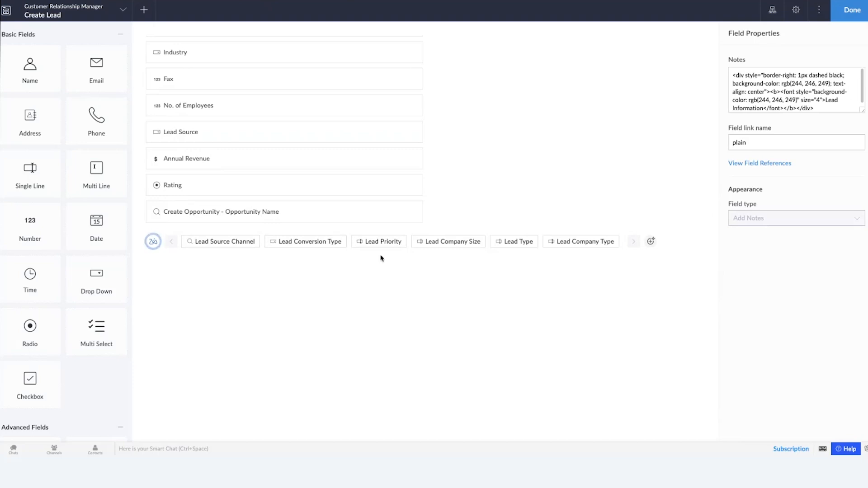
pyautogui.scroll(1, 380, 258)
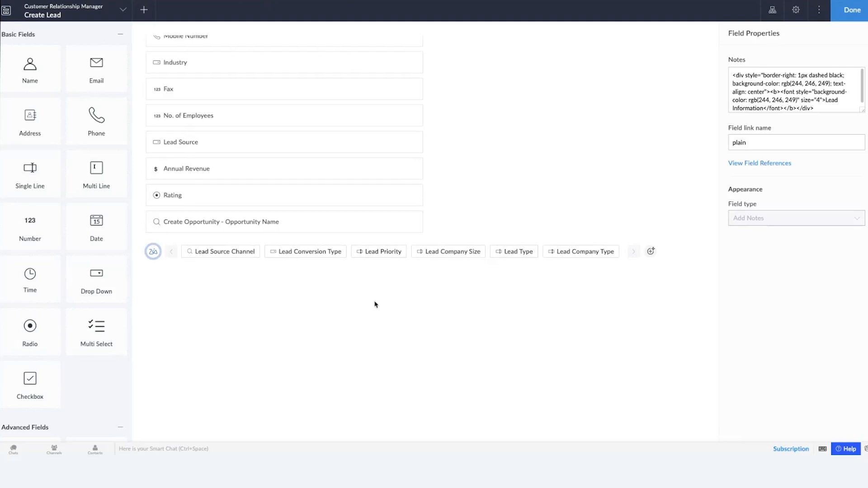
pyautogui.scroll(2, 409, 287)
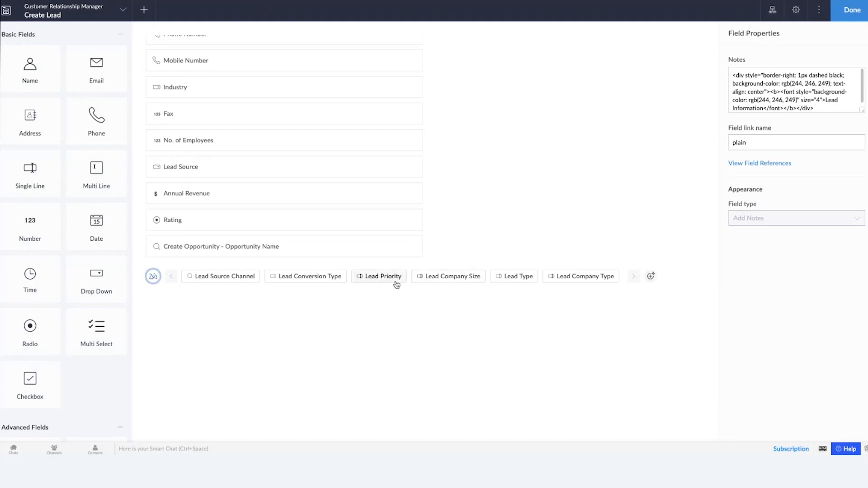
pyautogui.scroll(4, 371, 302)
pyautogui.scroll(-3, 366, 305)
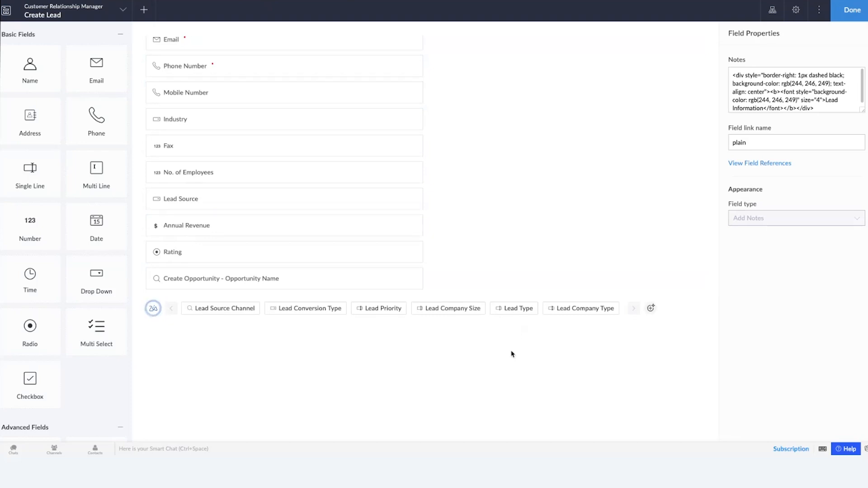
pyautogui.scroll(5, 513, 356)
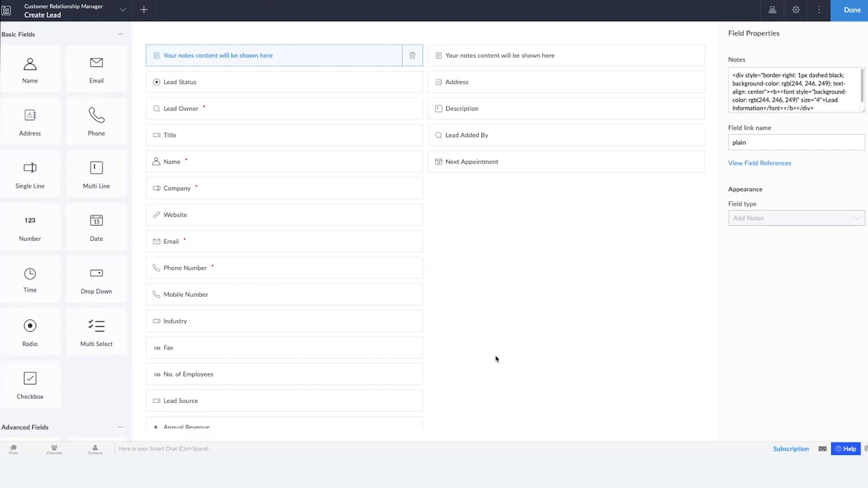
pyautogui.scroll(-2, 515, 236)
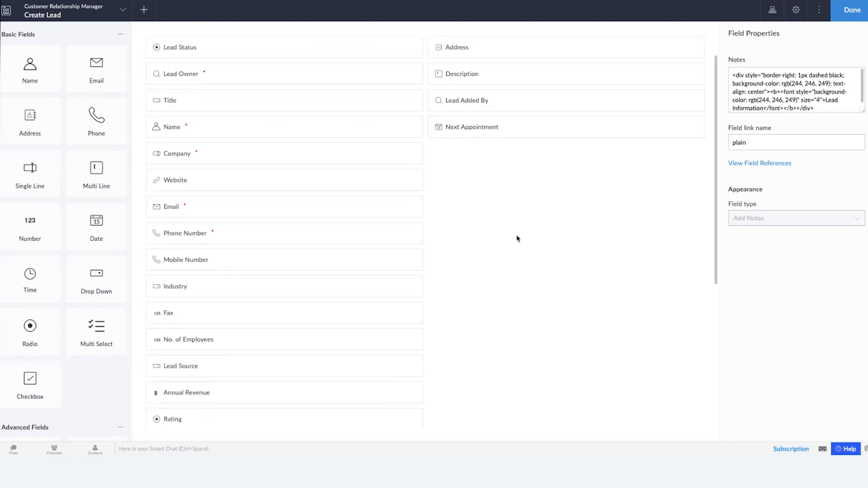
pyautogui.scroll(2, 518, 238)
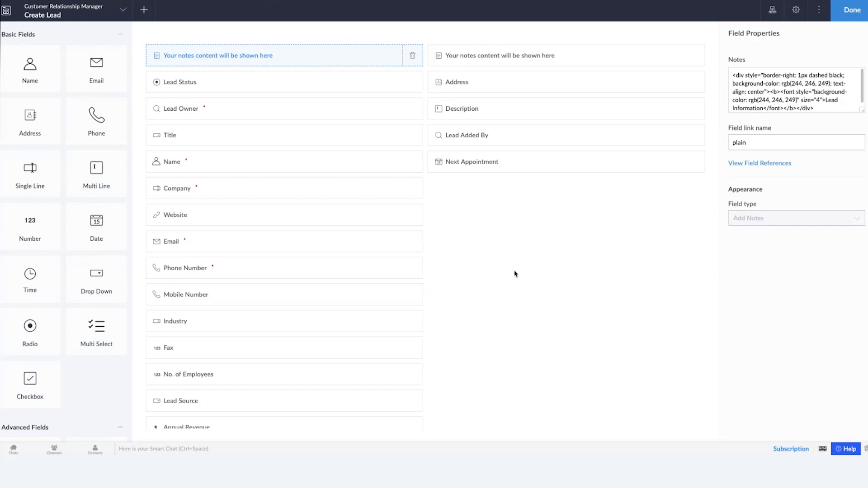
pyautogui.scroll(-1, 514, 274)
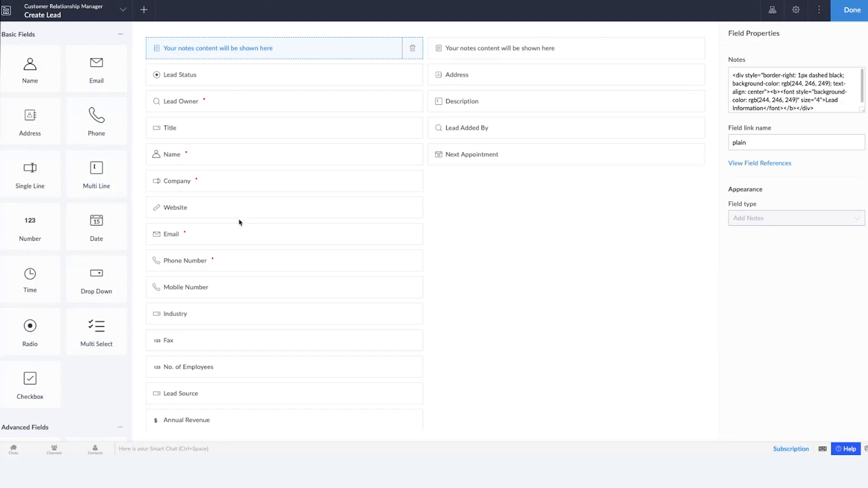
# Review the validation, privacy, security and appearance properties of the Phone Number field in the Create Lead form
pyautogui.click(231, 265)
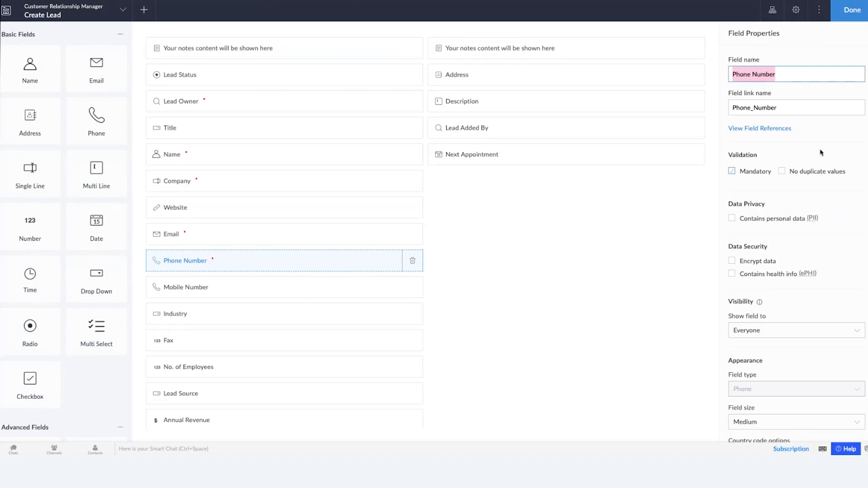
pyautogui.scroll(-1, 820, 150)
pyautogui.scroll(-3, 819, 150)
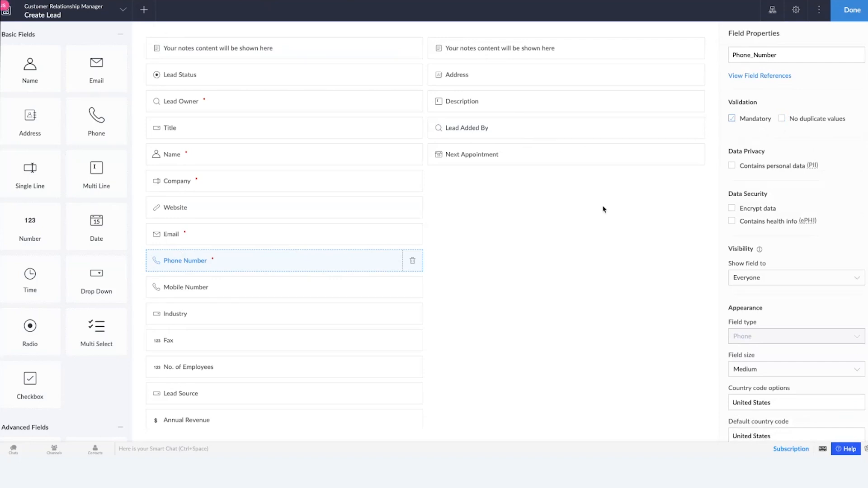
# Turn the Email field's No duplicate values validation on and back off
pyautogui.click(274, 241)
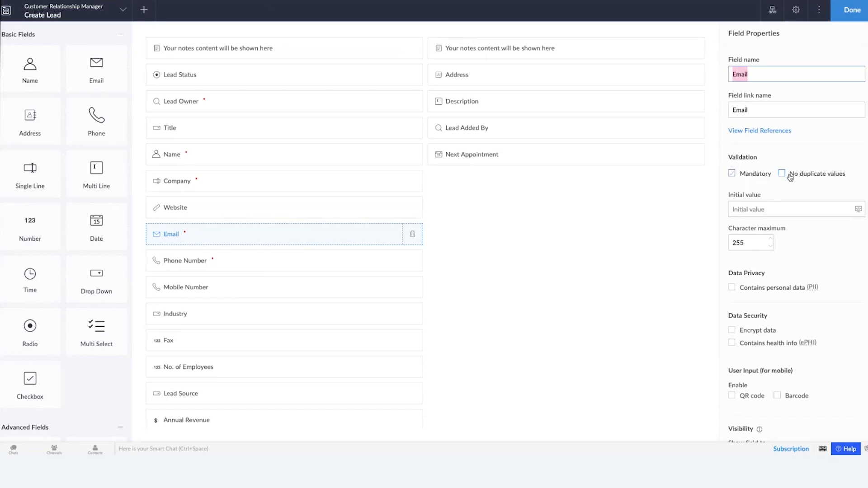
pyautogui.click(790, 176)
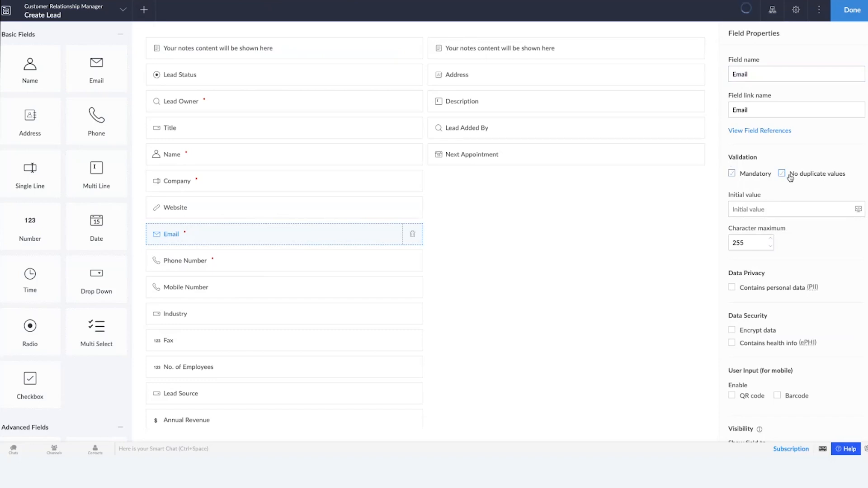
pyautogui.click(790, 177)
# Examine the countries selectable as country code options for the Phone Number field, closing the selection without changes
pyautogui.click(219, 256)
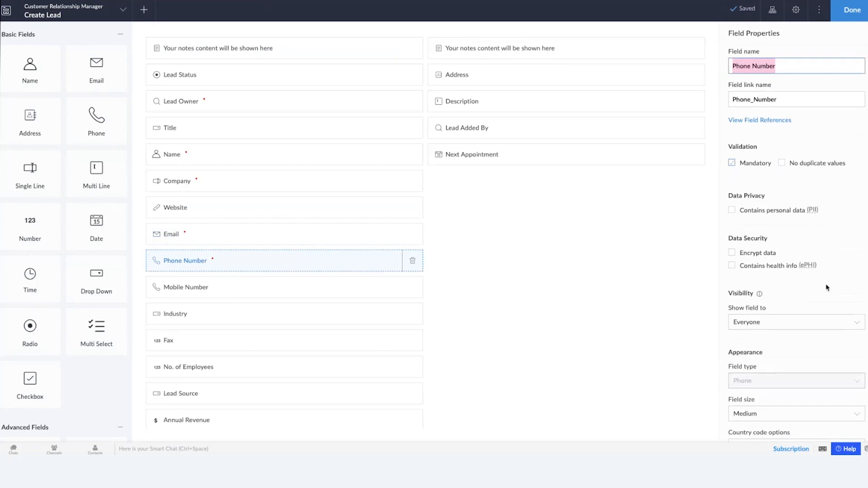
pyautogui.scroll(-3, 827, 288)
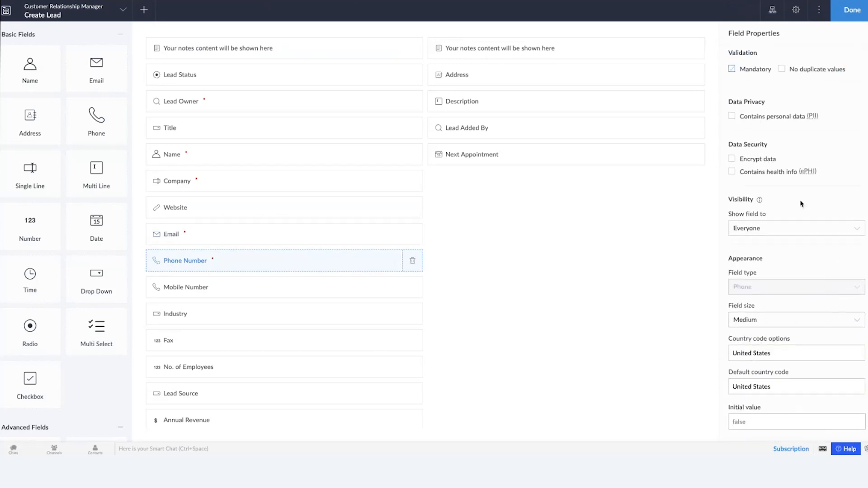
pyautogui.scroll(-3, 802, 204)
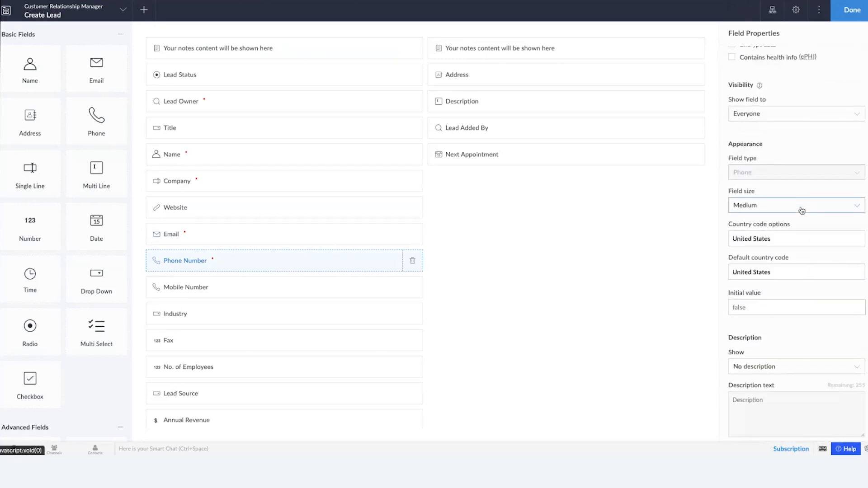
pyautogui.scroll(-1, 801, 208)
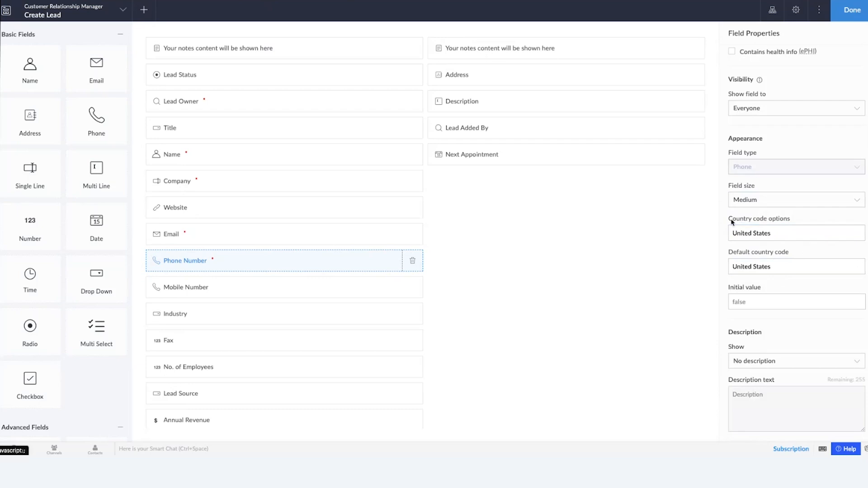
pyautogui.click(774, 233)
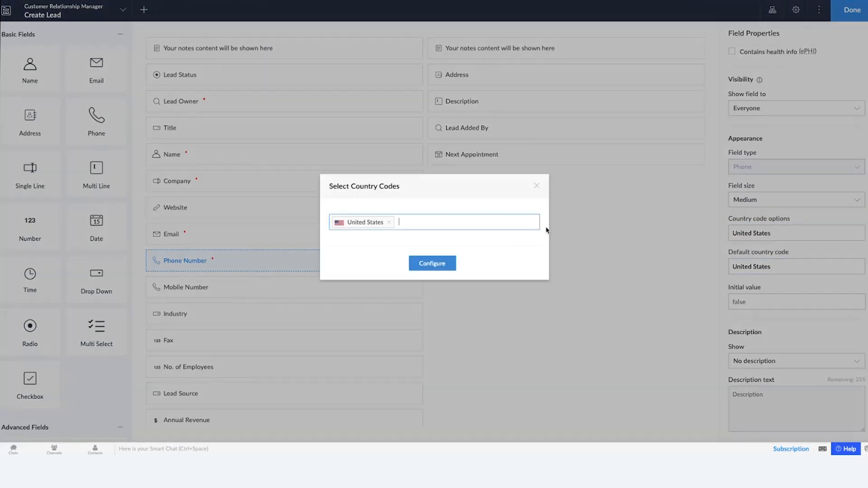
pyautogui.click(430, 228)
pyautogui.scroll(-10, 422, 285)
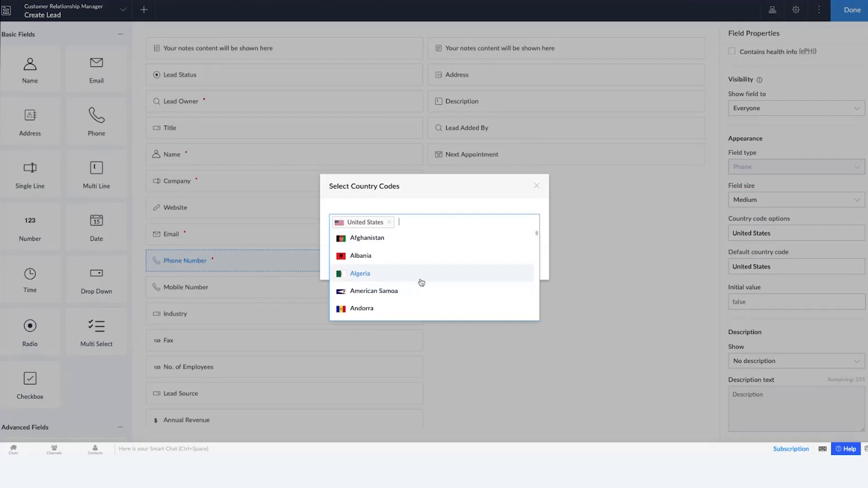
pyautogui.scroll(-15, 421, 282)
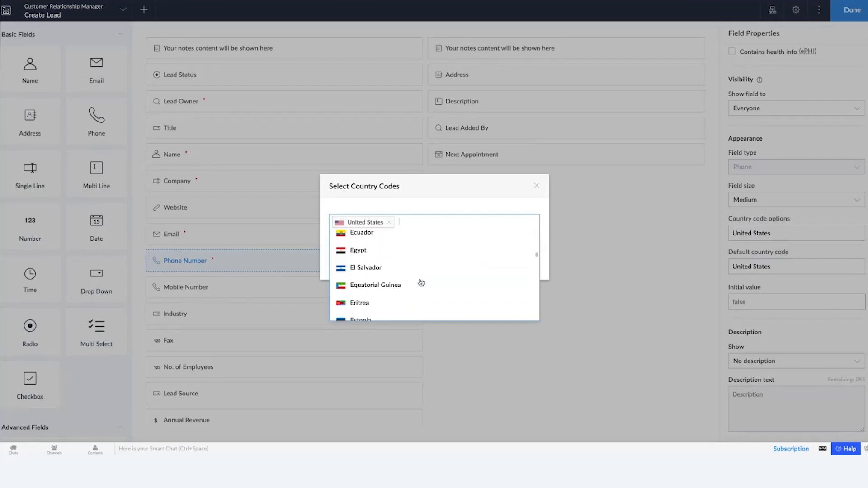
pyautogui.scroll(-15, 420, 282)
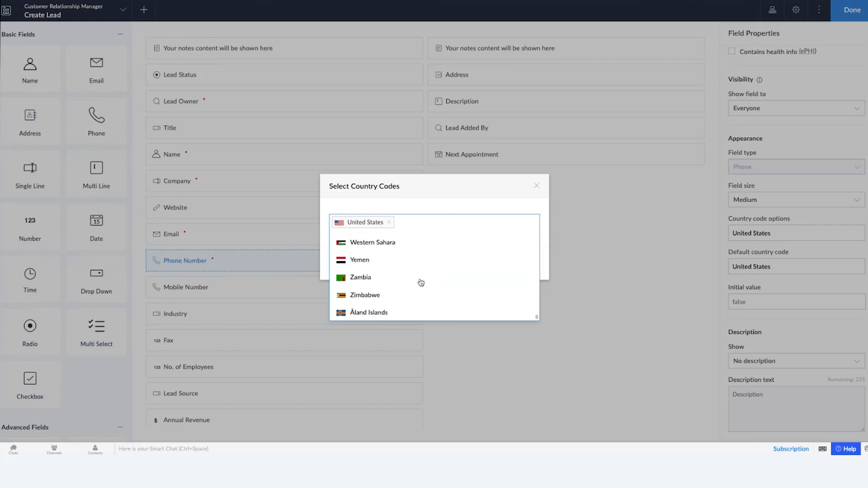
pyautogui.scroll(20, 422, 283)
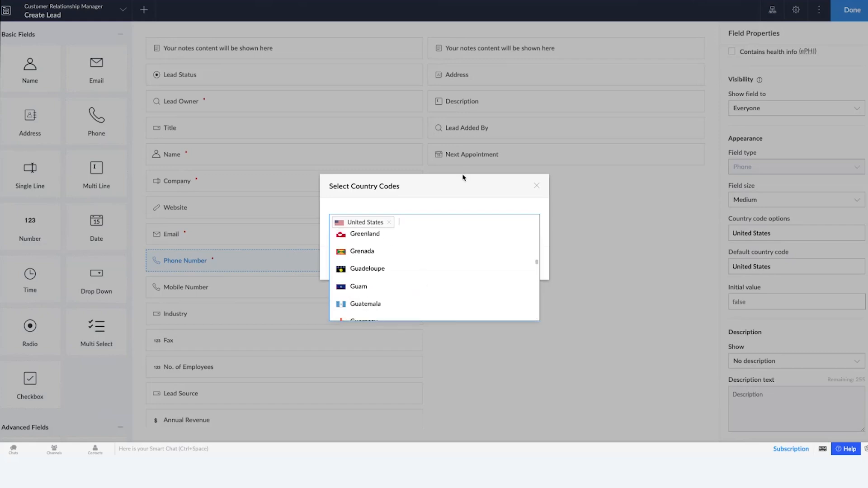
pyautogui.click(518, 188)
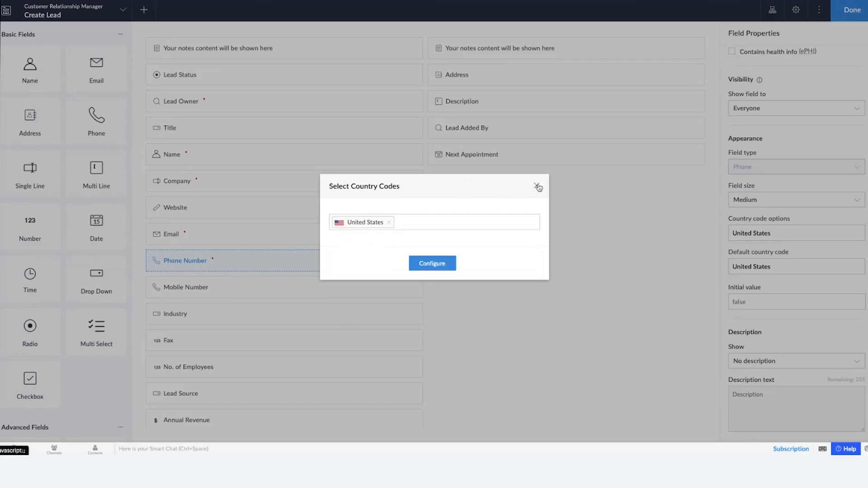
pyautogui.click(538, 188)
# Compare the Mobile Number field's country code settings with the Phone Number field's, and view the latter's default country code choices
pyautogui.click(263, 291)
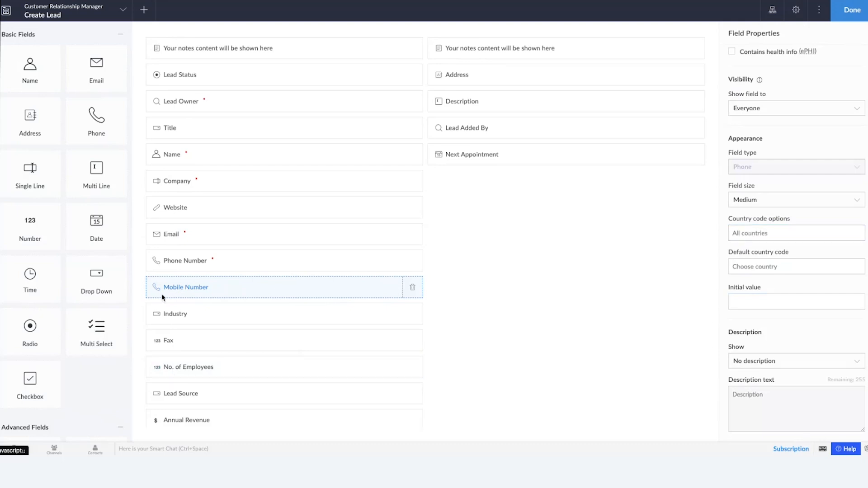
pyautogui.click(253, 264)
pyautogui.scroll(-5, 792, 361)
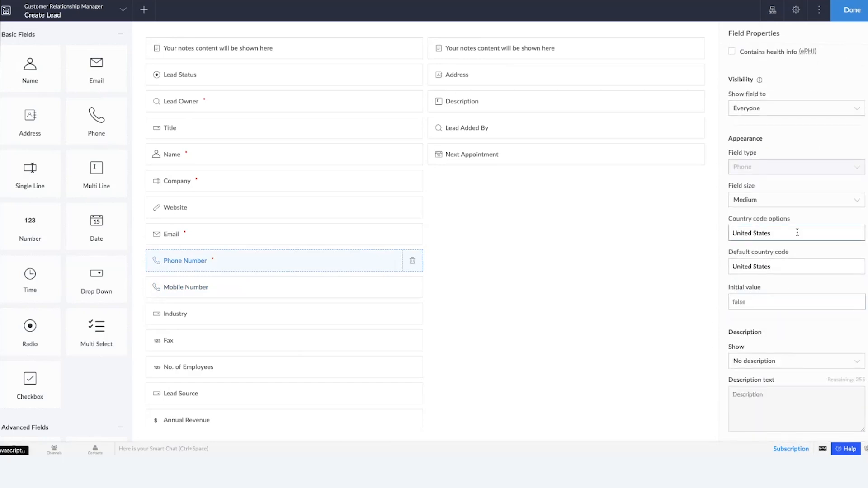
pyautogui.click(785, 268)
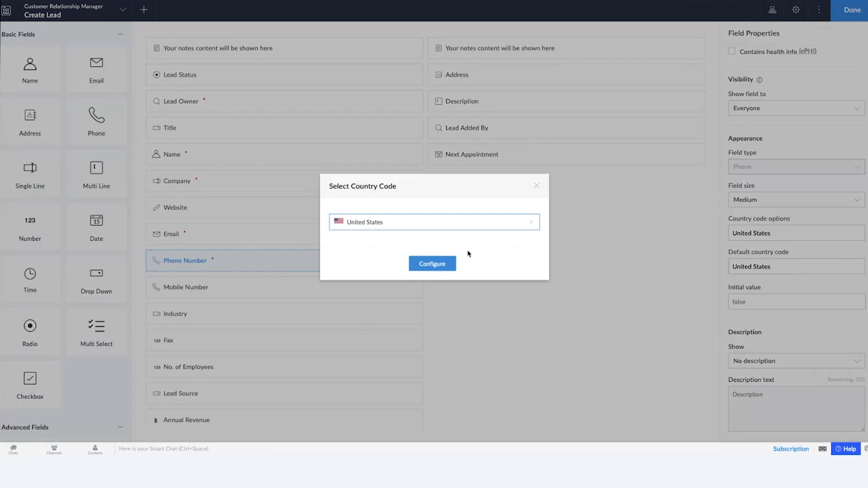
pyautogui.click(482, 225)
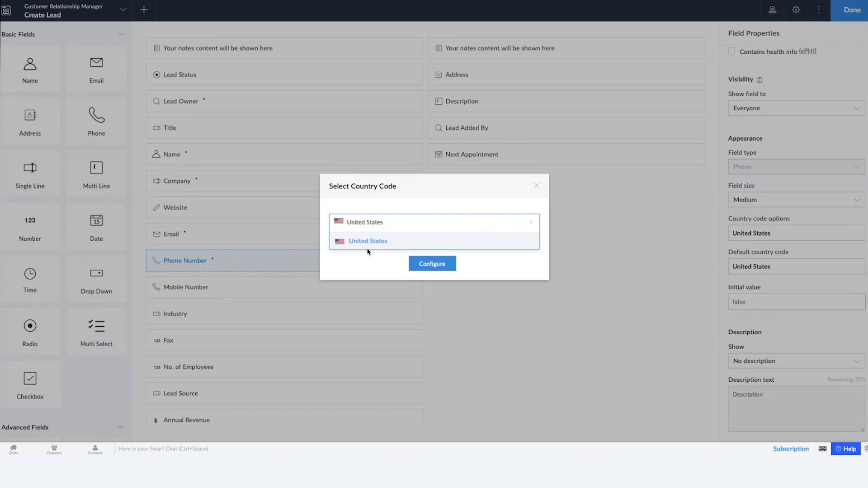
pyautogui.click(481, 207)
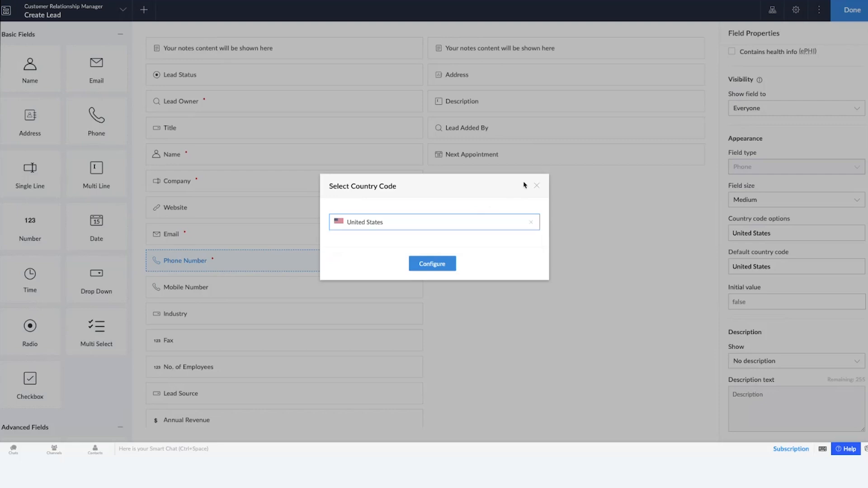
pyautogui.click(535, 186)
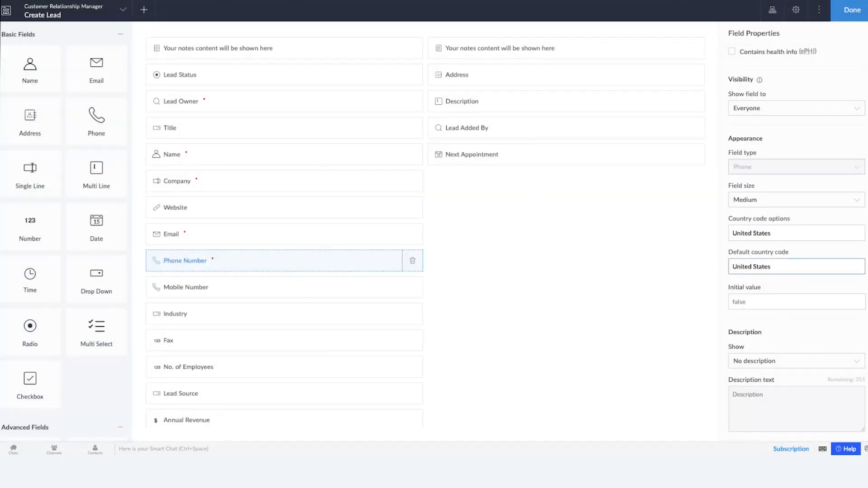
# Duplicate the form builder's browser tab and open the live application's Create Lead form from the copy
pyautogui.rightClick(71, 1)
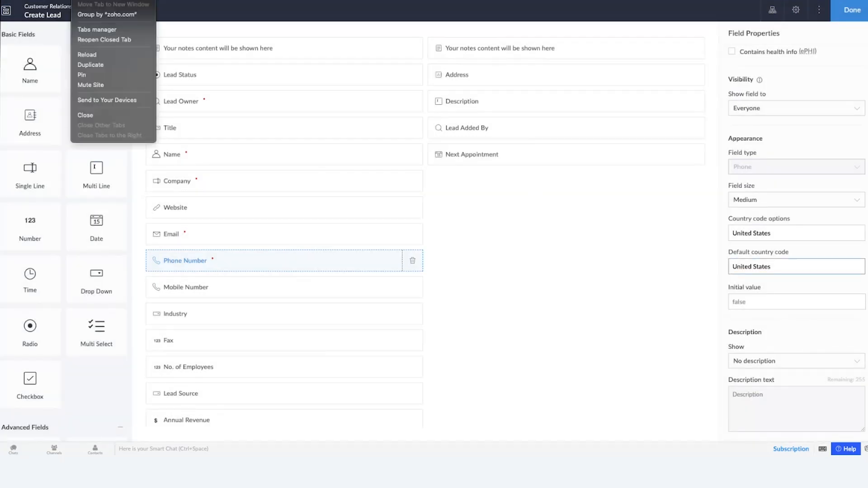
pyautogui.click(112, 65)
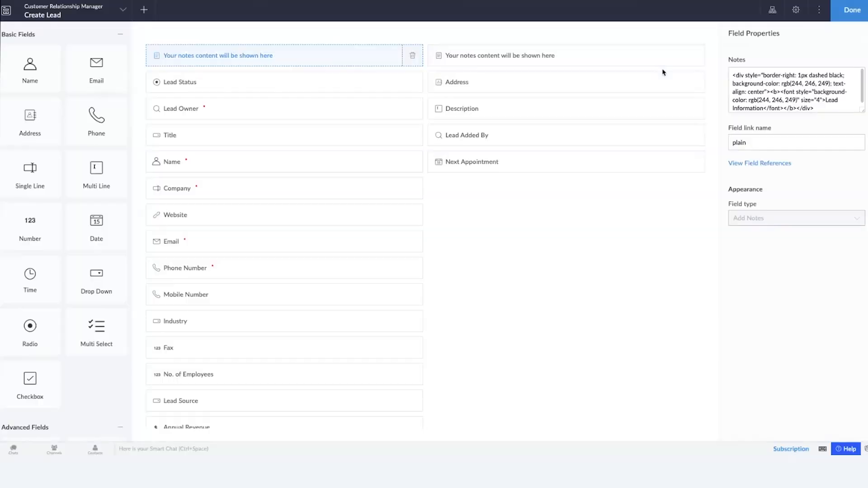
pyautogui.click(845, 17)
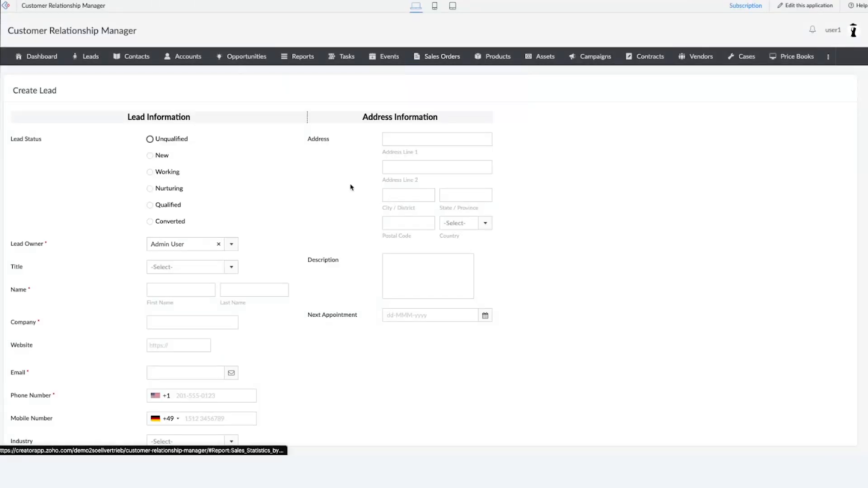
# Compare the country code prefixes of the Phone Number and Mobile Number fields in the live Create Lead form
pyautogui.scroll(-1, 345, 213)
pyautogui.scroll(-2, 345, 213)
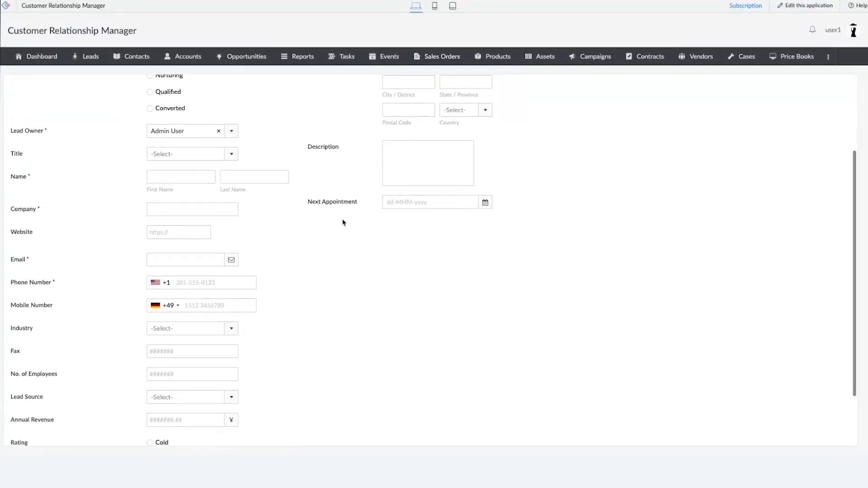
pyautogui.scroll(-2, 343, 217)
pyautogui.click(12, 211)
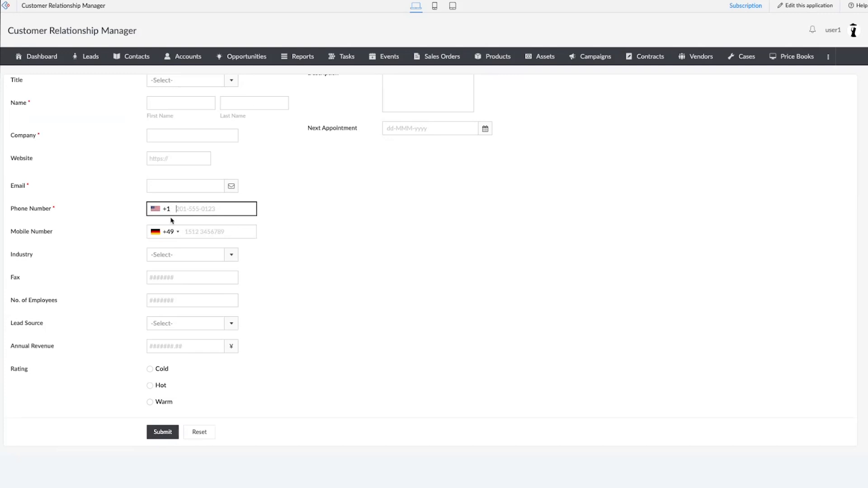
pyautogui.click(208, 213)
pyautogui.moveTo(15, 232); pyautogui.dragTo(59, 234)
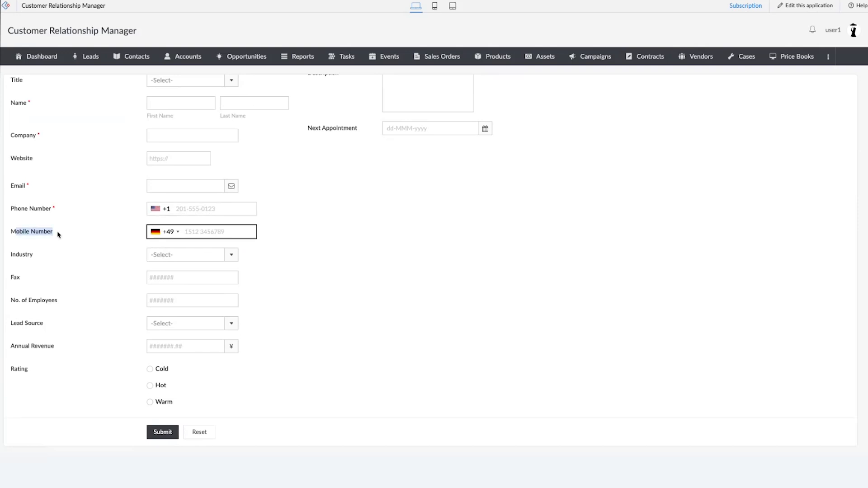
# Browse the country code list of the Mobile Number field in the live form, keeping its current selection
pyautogui.click(172, 233)
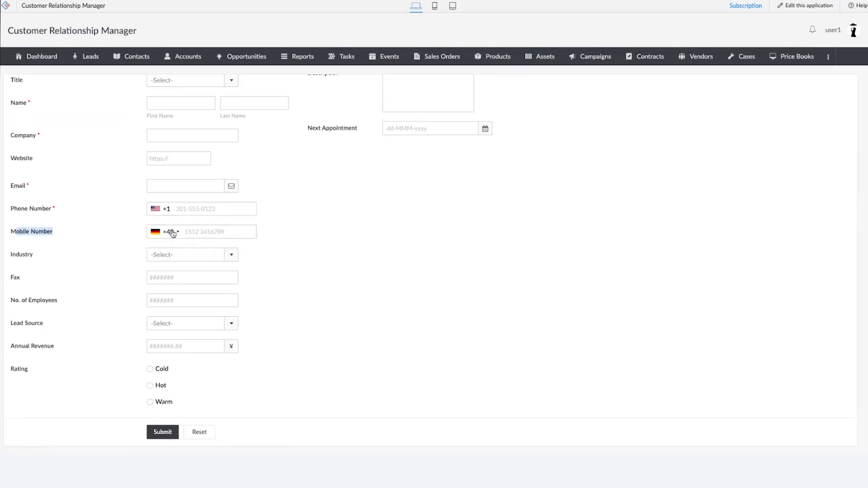
pyautogui.click(173, 234)
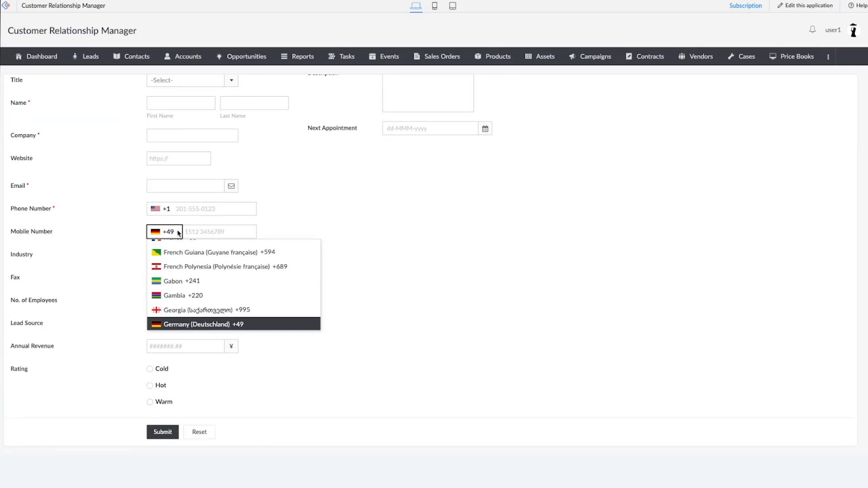
pyautogui.click(178, 232)
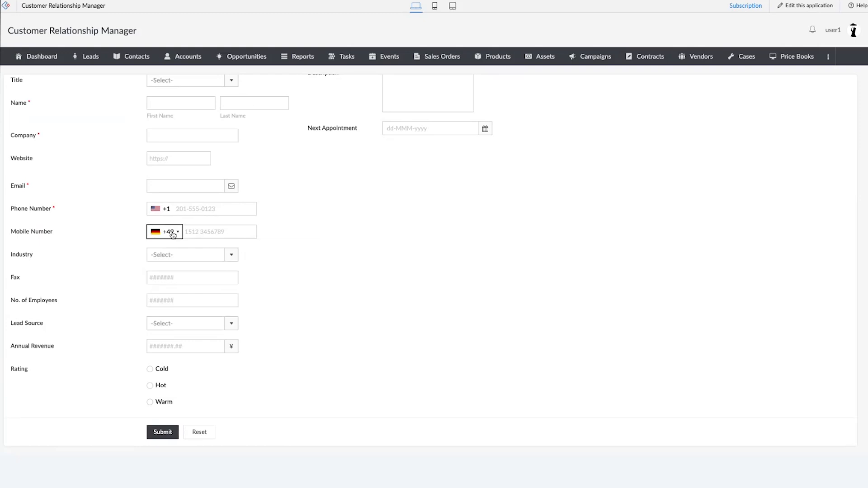
pyautogui.click(172, 231)
pyautogui.scroll(2, 294, 264)
pyautogui.scroll(15, 293, 263)
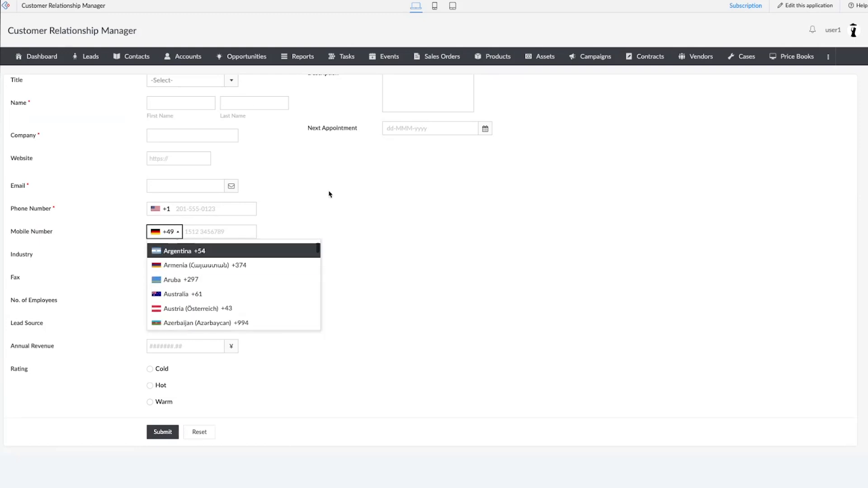
pyautogui.click(302, 224)
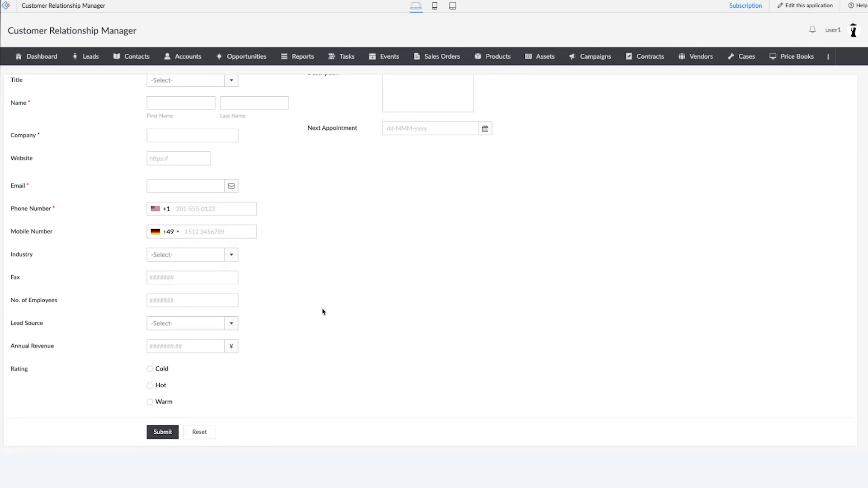
pyautogui.click(166, 231)
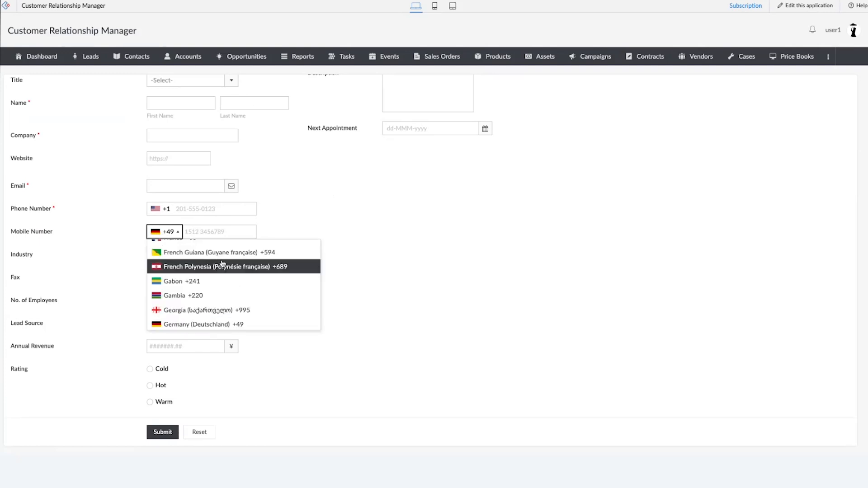
pyautogui.click(344, 202)
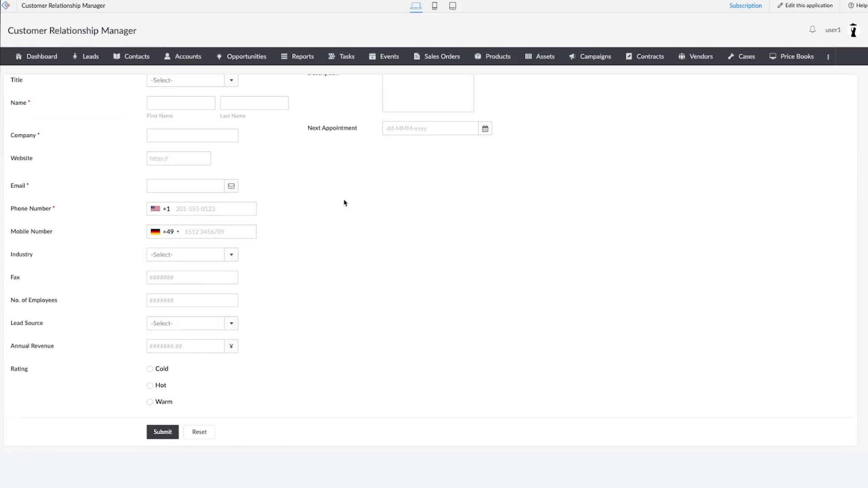
# Return to the Create Lead form builder, finish editing the form, and open the application's form workflows
pyautogui.scroll(4, 370, 264)
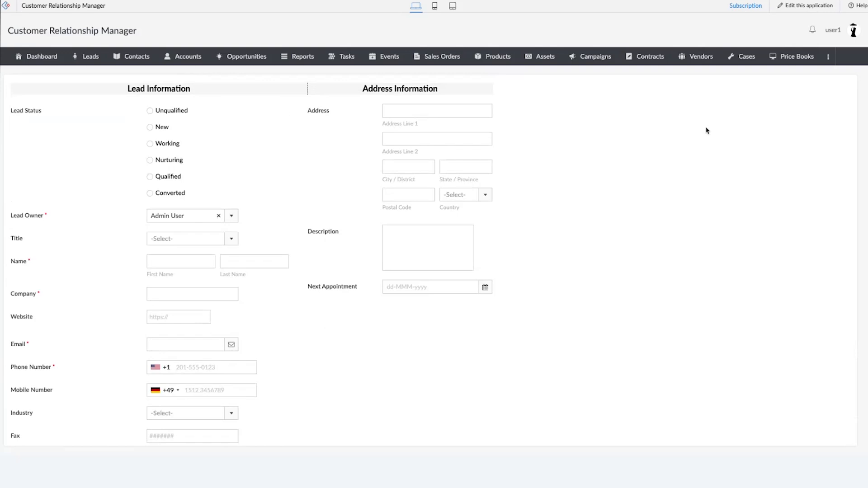
pyautogui.scroll(-1, 476, 238)
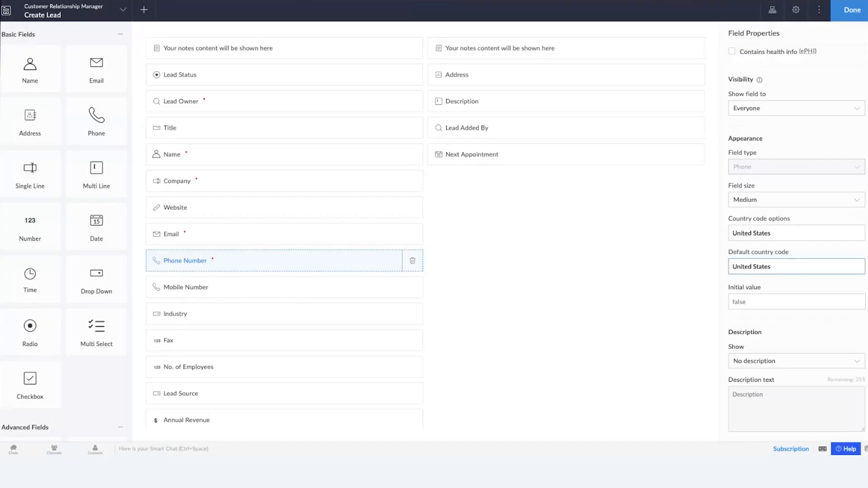
pyautogui.scroll(1, 612, 273)
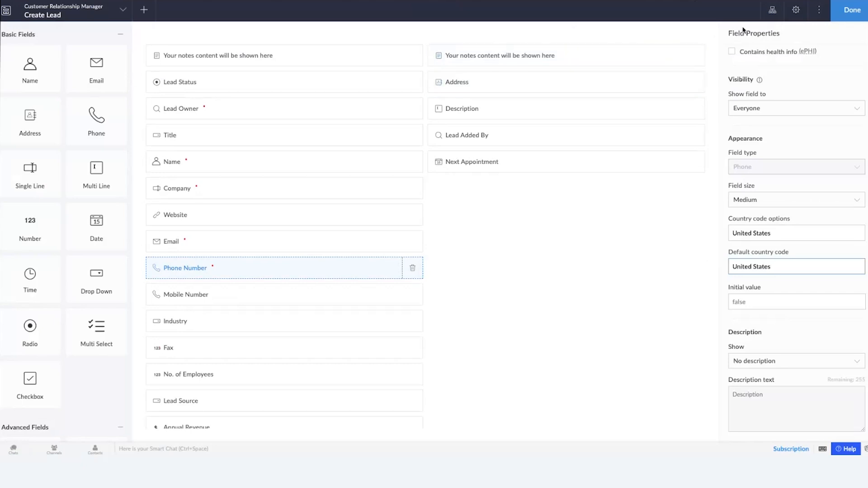
pyautogui.click(857, 11)
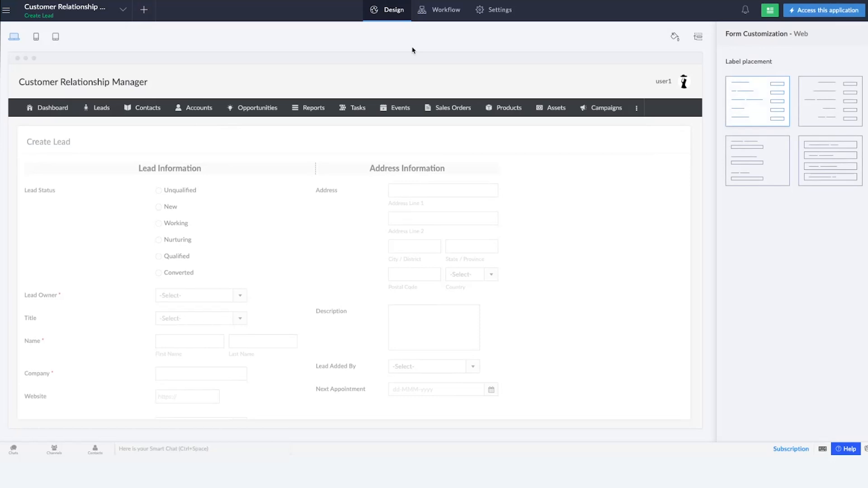
pyautogui.moveTo(368, 266)
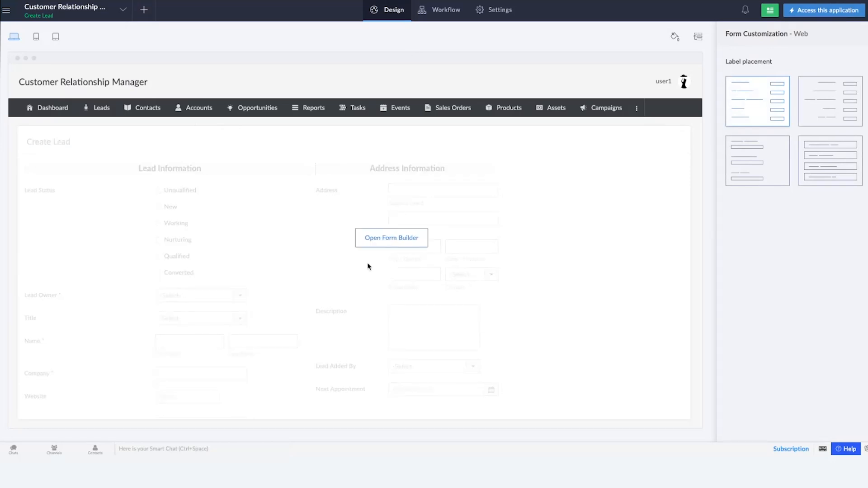
pyautogui.click(432, 19)
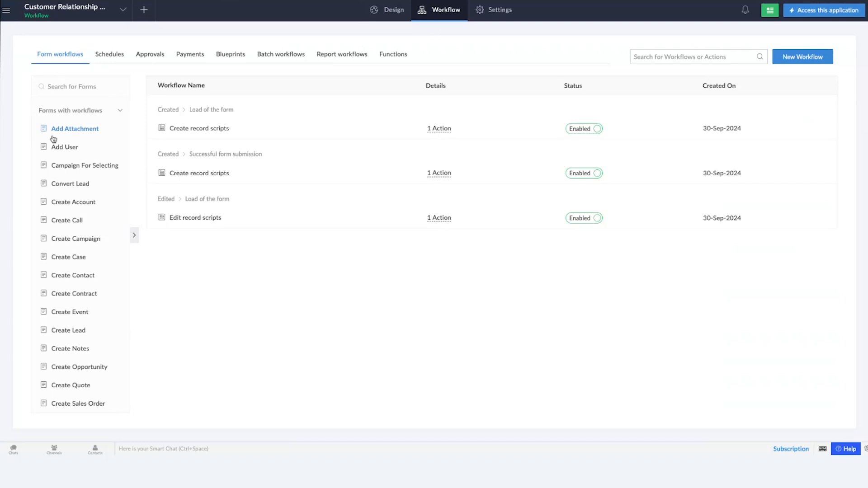
# Search the forms list for "le" and show the Create Lead form's workflows, leaving the new workflow setup without creating anything
pyautogui.click(65, 84)
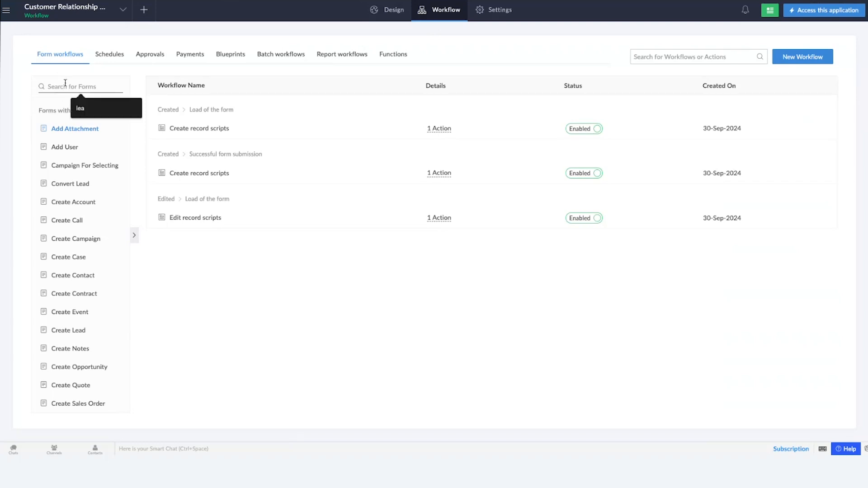
pyautogui.write('le')
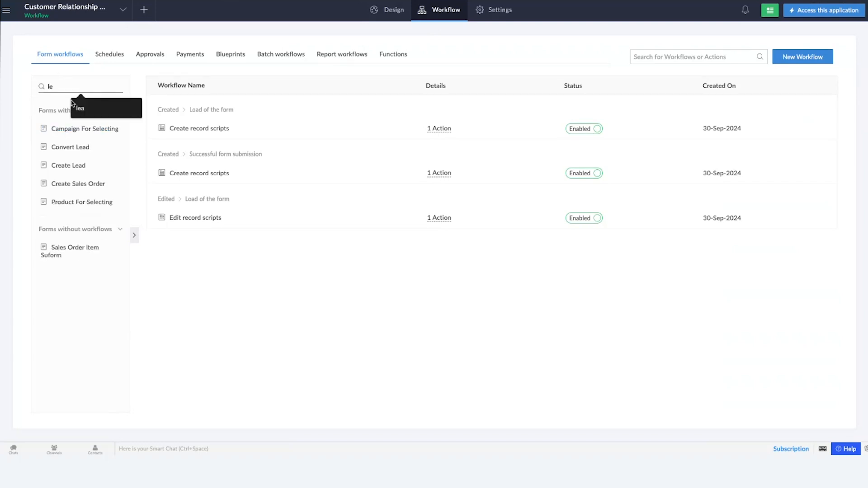
pyautogui.click(67, 167)
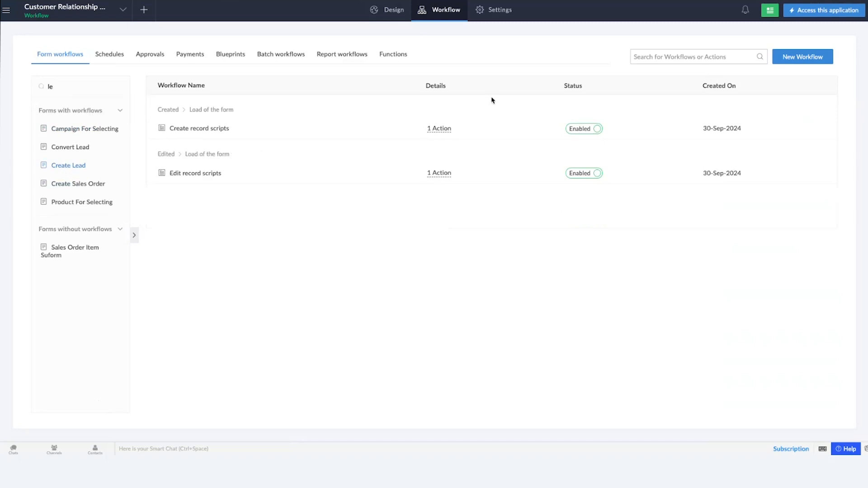
pyautogui.click(810, 60)
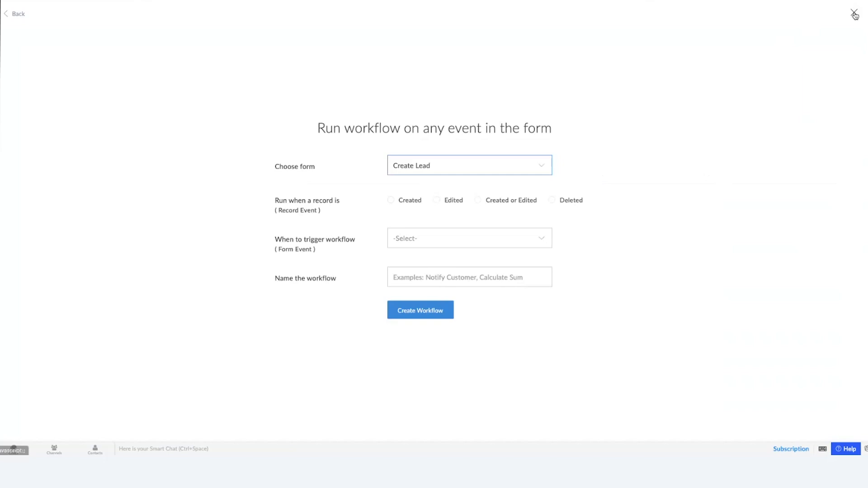
pyautogui.click(854, 14)
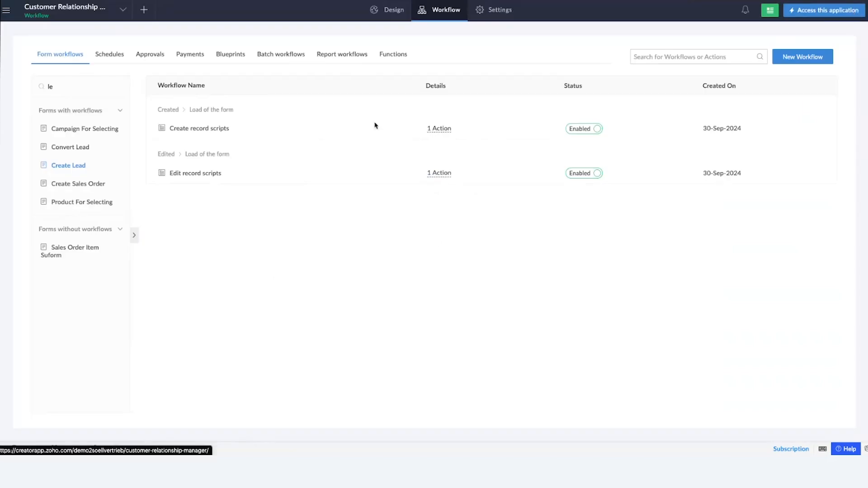
# Append a focus statement on the Mobile_Number field to the Deluge script of the on-load "Create record scripts" workflow and update it
pyautogui.click(190, 132)
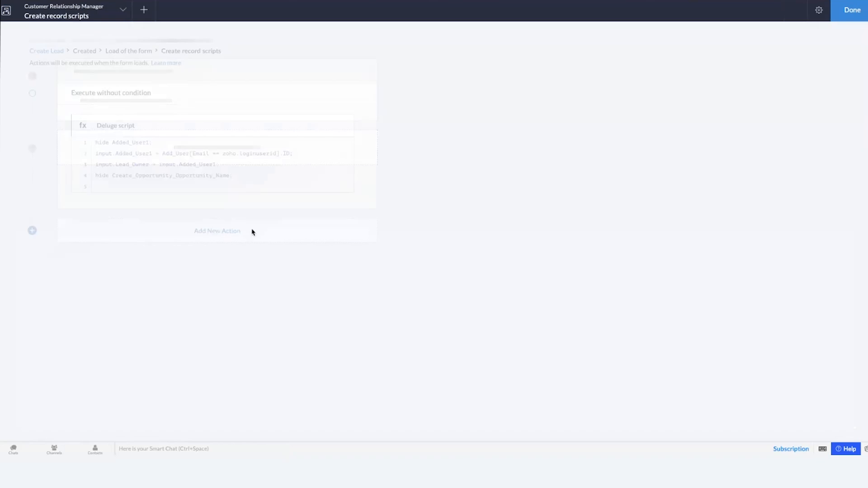
pyautogui.click(282, 172)
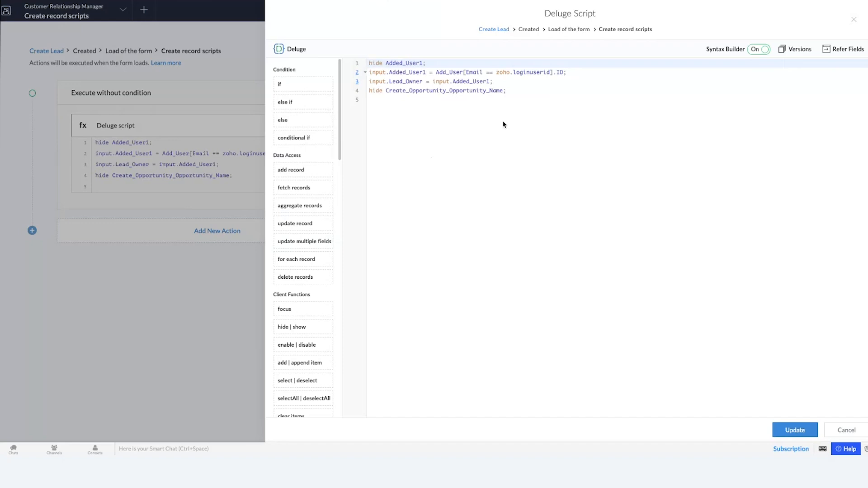
pyautogui.click(431, 112)
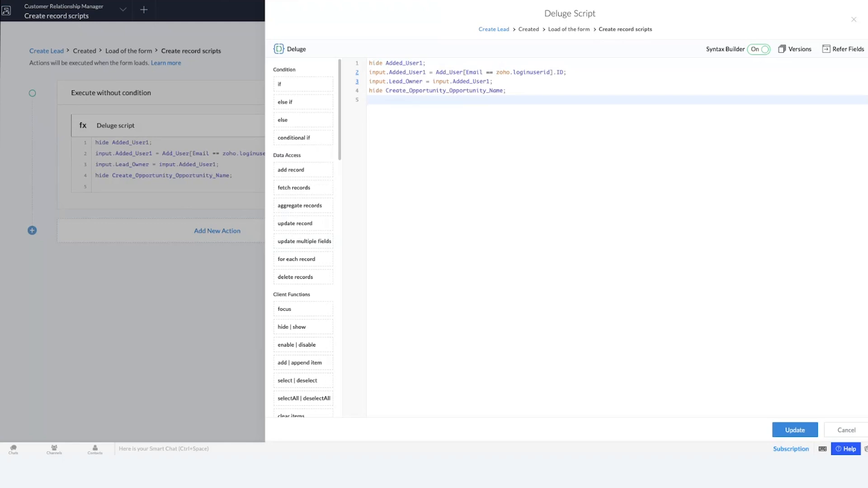
pyautogui.moveTo(291, 307); pyautogui.dragTo(412, 111)
pyautogui.click(398, 100)
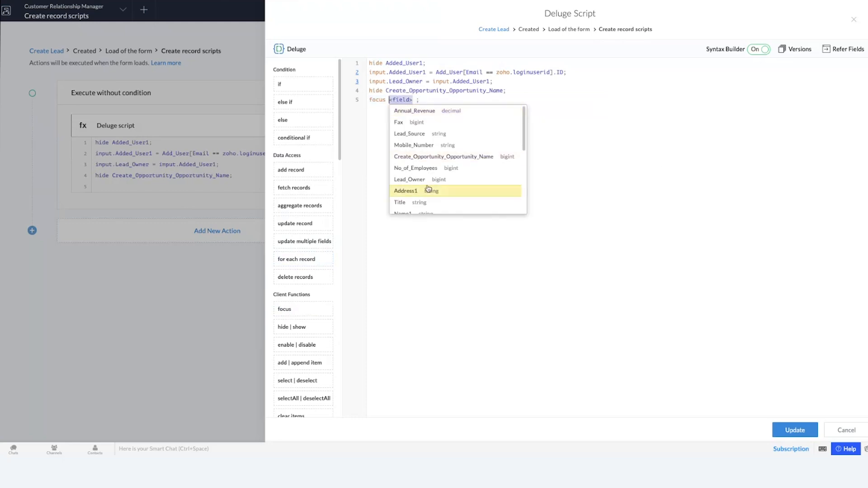
pyautogui.scroll(-1, 428, 188)
pyautogui.scroll(1, 428, 188)
pyautogui.click(421, 144)
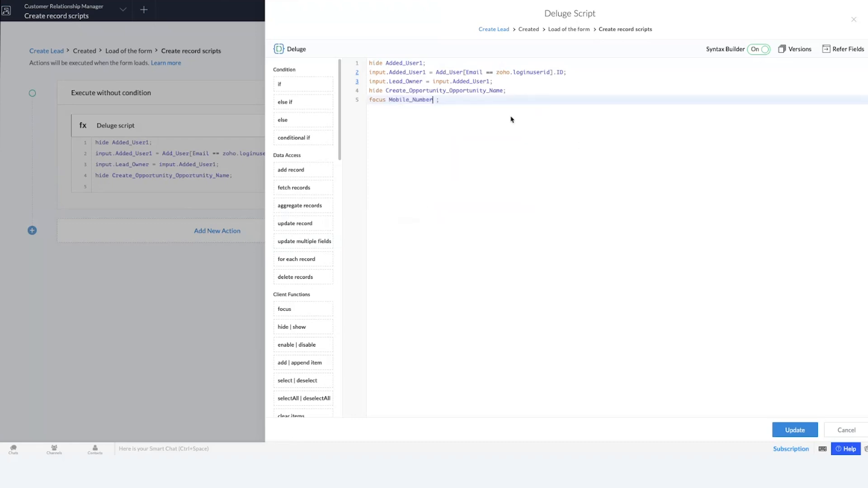
pyautogui.click(793, 433)
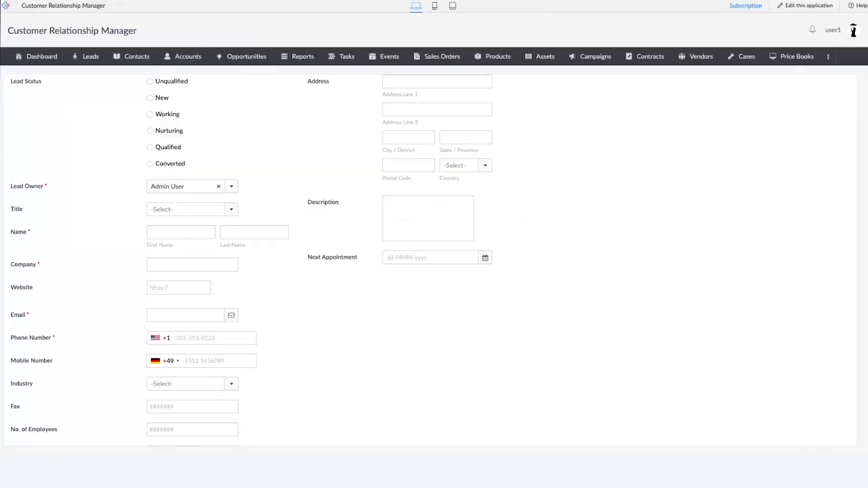
# Reload the live Create Lead form, try placing the cursor in several fields, and enter a test number in Mobile Number
pyautogui.scroll(2, 219, 112)
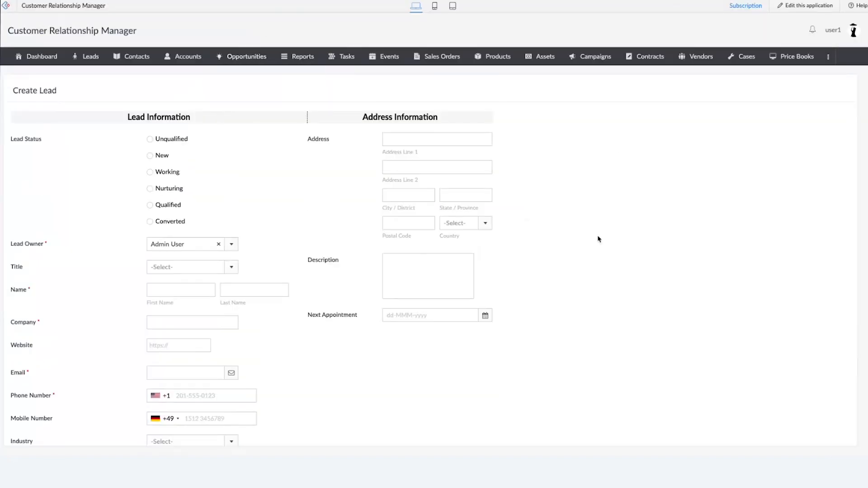
pyautogui.press('super+r')
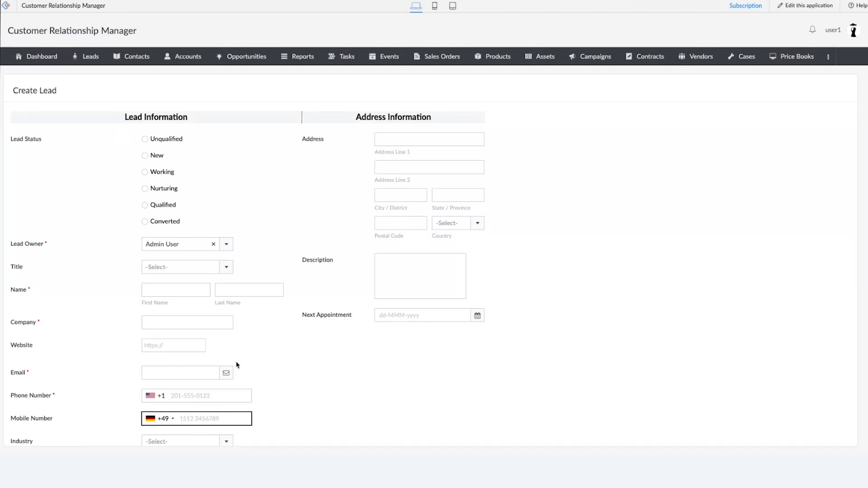
pyautogui.click(178, 291)
pyautogui.click(251, 291)
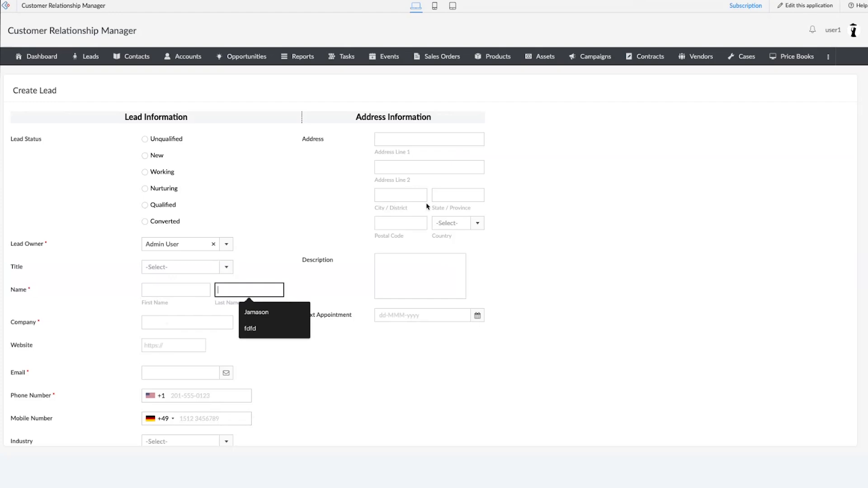
pyautogui.click(398, 194)
pyautogui.click(198, 396)
pyautogui.click(213, 417)
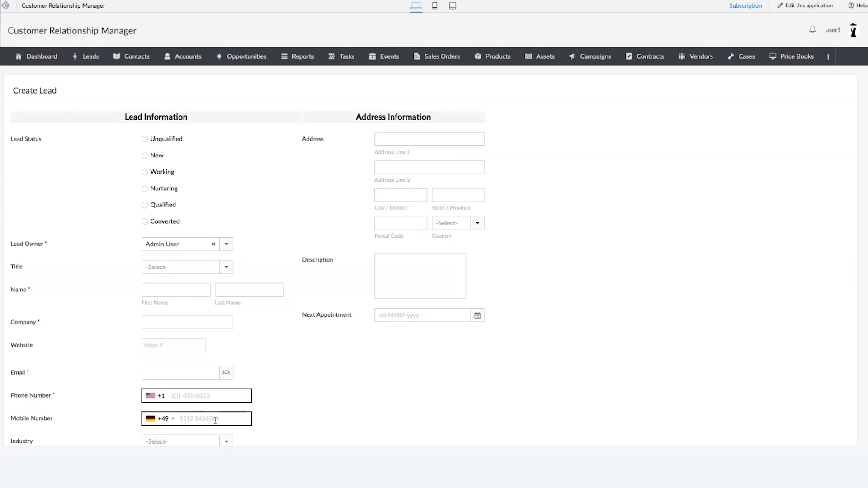
pyautogui.write('234324')
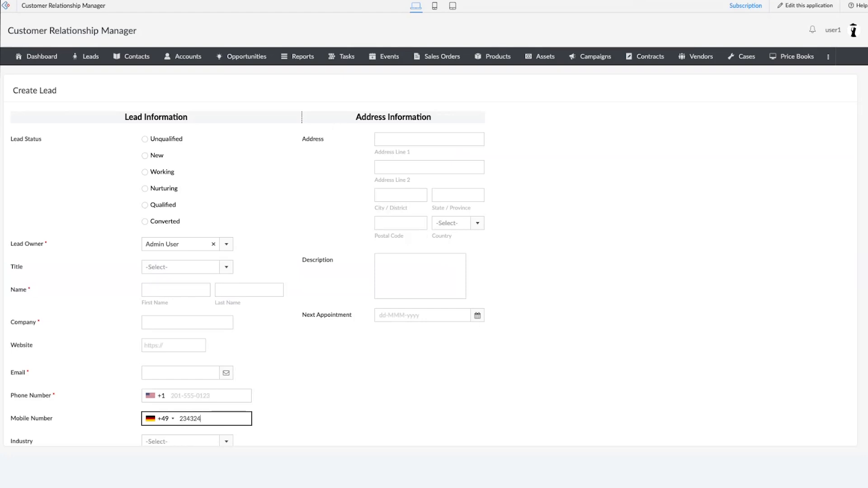
# Return to the workflow builder, close the Deluge script editor, and finish editing the "Create record scripts" workflow
pyautogui.click(54, 1)
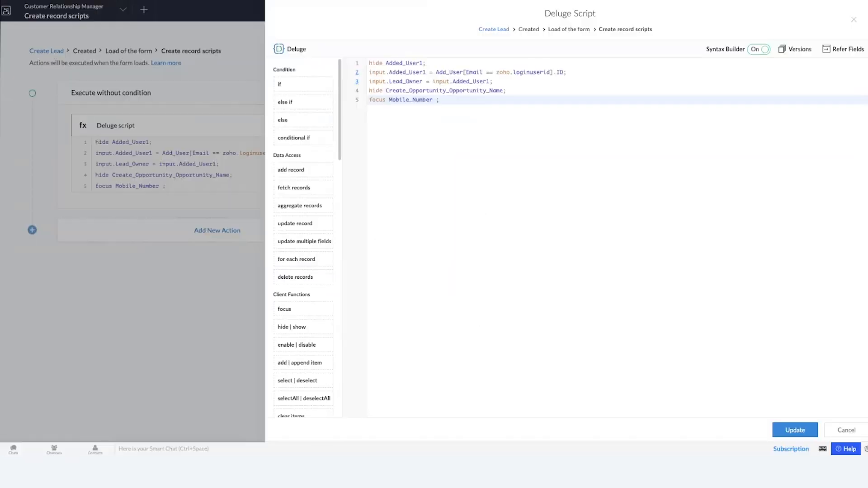
pyautogui.click(841, 430)
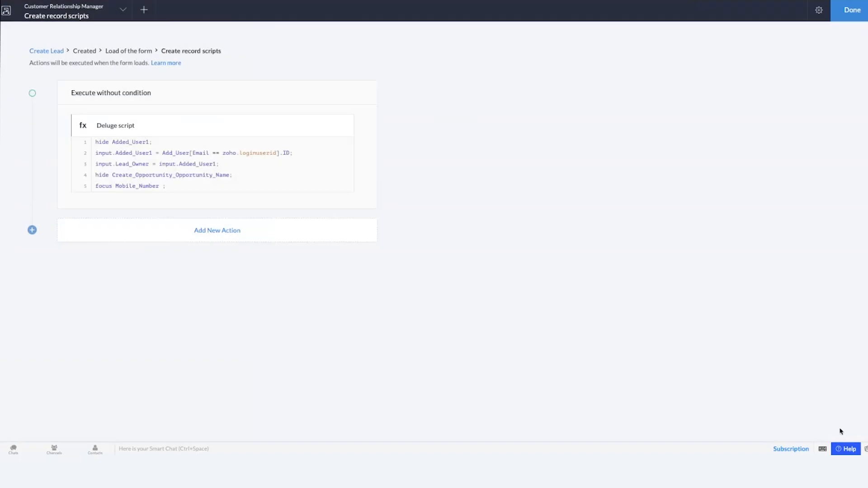
pyautogui.click(848, 12)
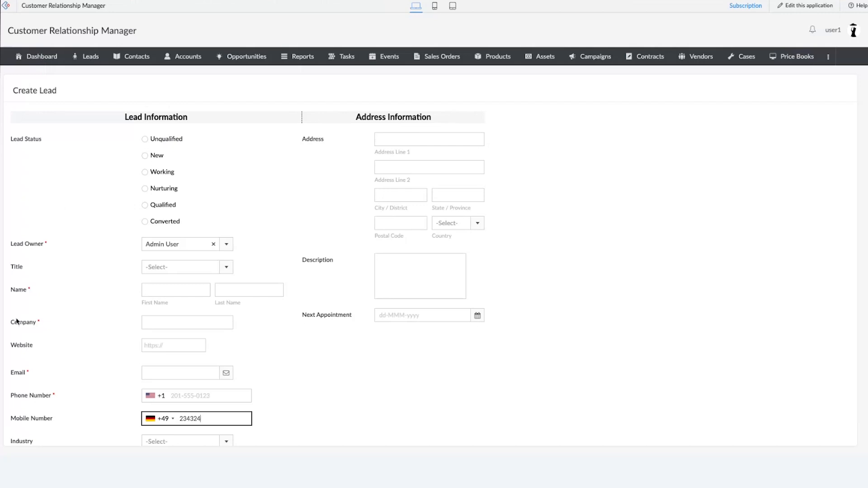
# Examine the fields of the live Create Lead form down to its Submit and Reset options
pyautogui.scroll(-2, 228, 341)
pyautogui.scroll(-3, 304, 275)
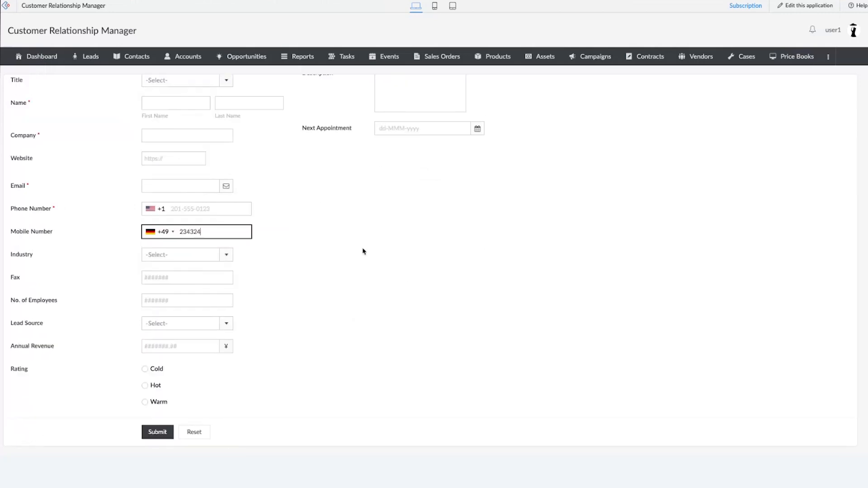
pyautogui.scroll(3, 341, 310)
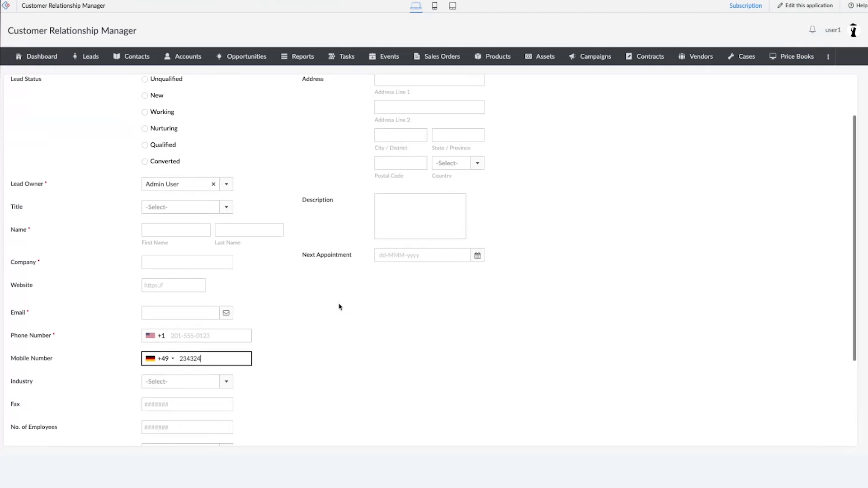
pyautogui.scroll(-1, 339, 304)
pyautogui.click(200, 86)
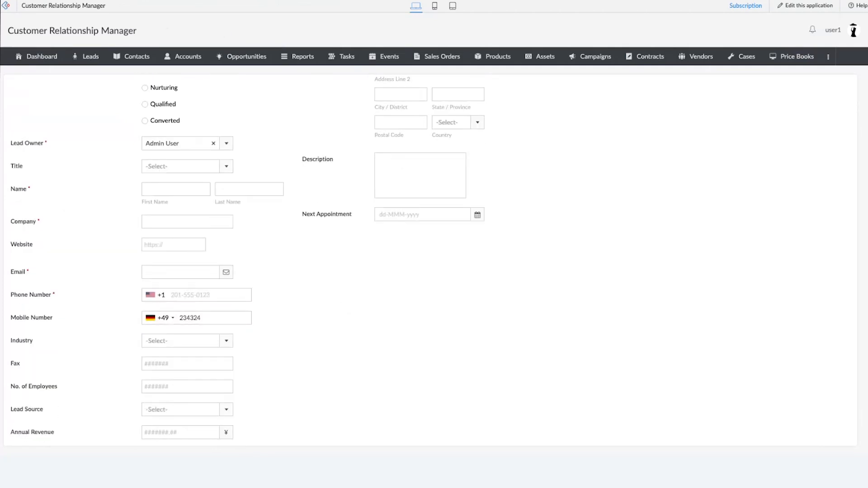
# Create a Create Lead workflow named "validate" that runs when a record is Created and triggers on Validations on form submission
pyautogui.hotkey('ctrl', 'shift', 'Tab')
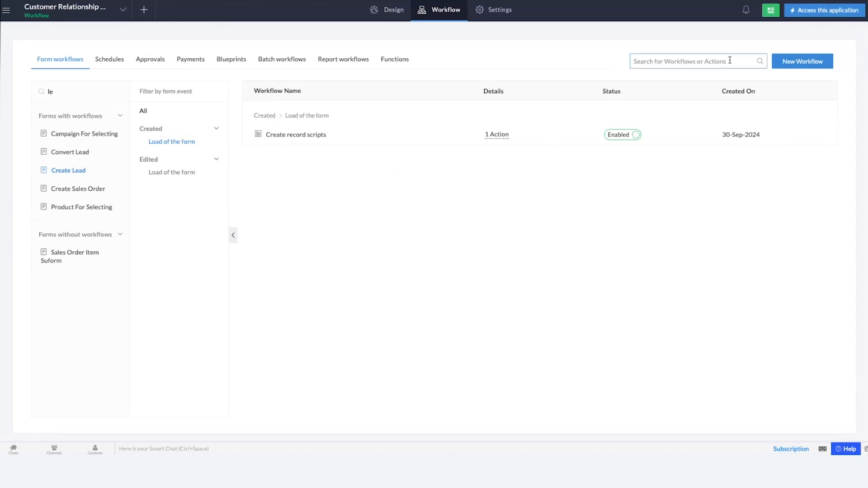
pyautogui.click(792, 67)
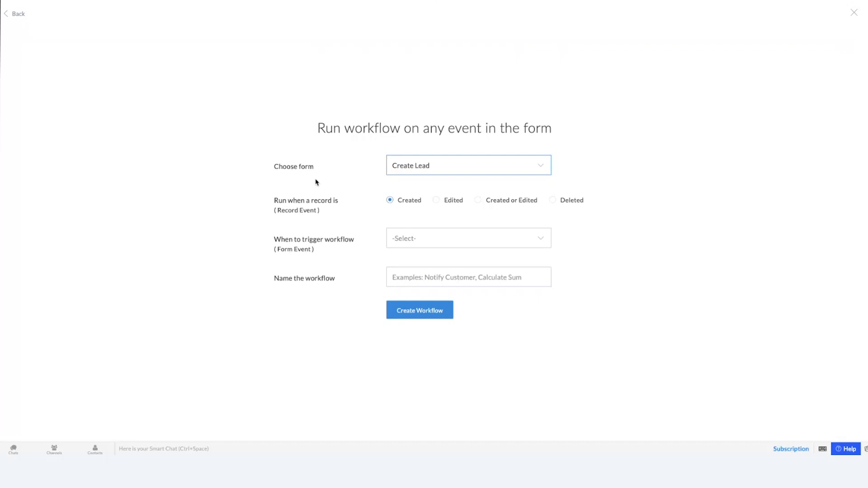
pyautogui.click(461, 244)
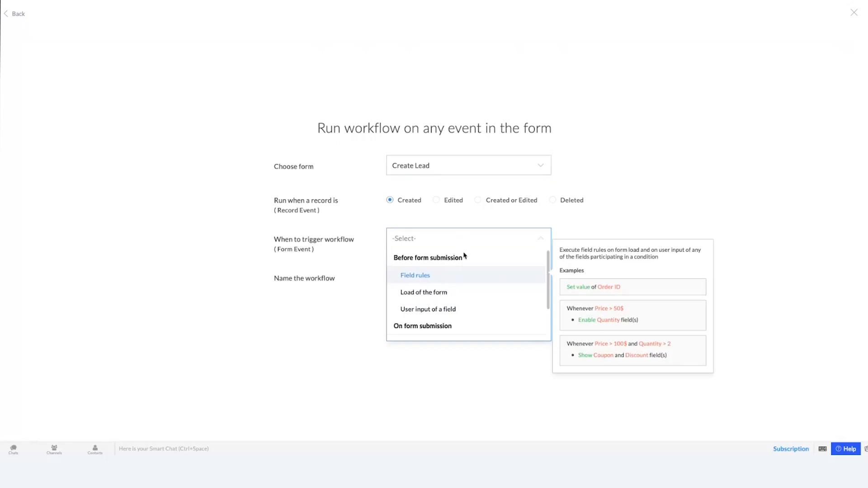
pyautogui.scroll(-1, 473, 297)
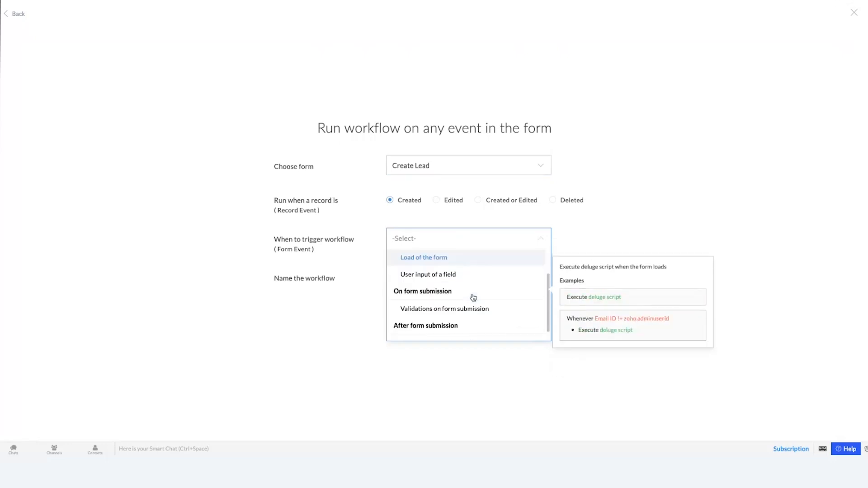
pyautogui.scroll(-1, 473, 297)
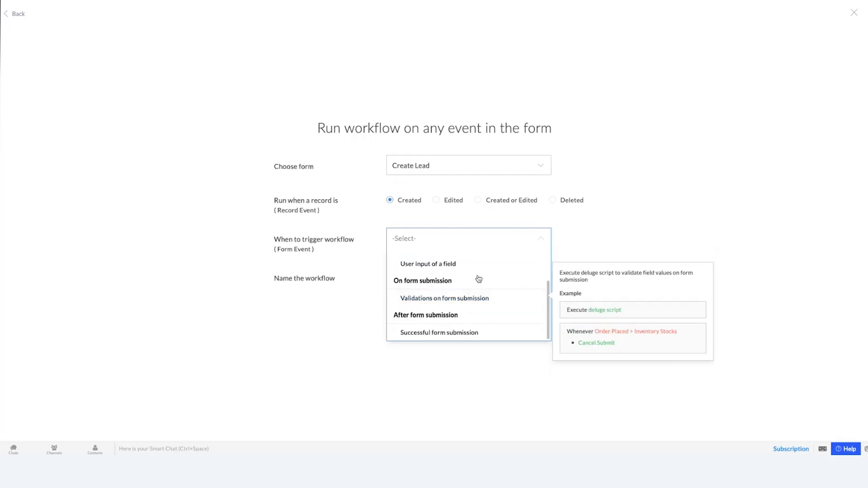
pyautogui.click(471, 302)
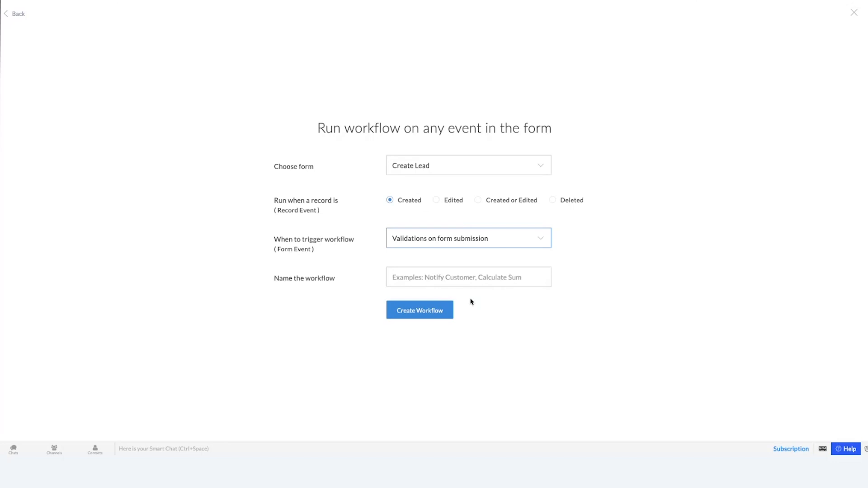
pyautogui.click(476, 276)
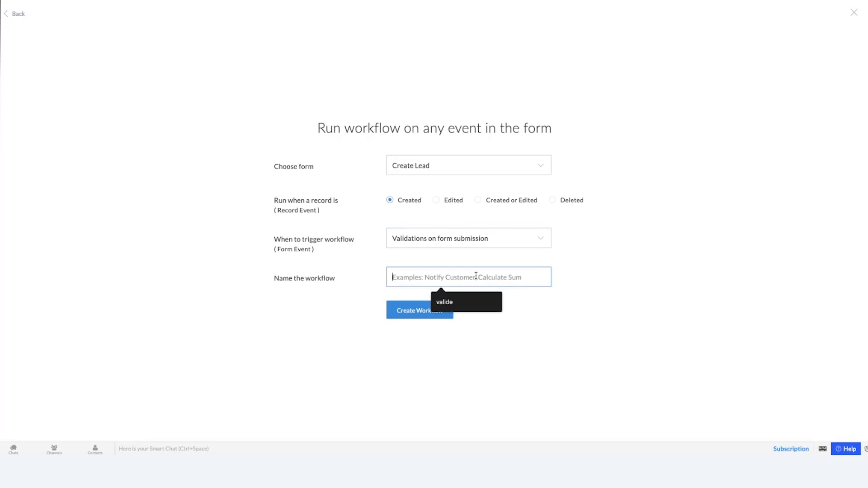
pyautogui.write('v')
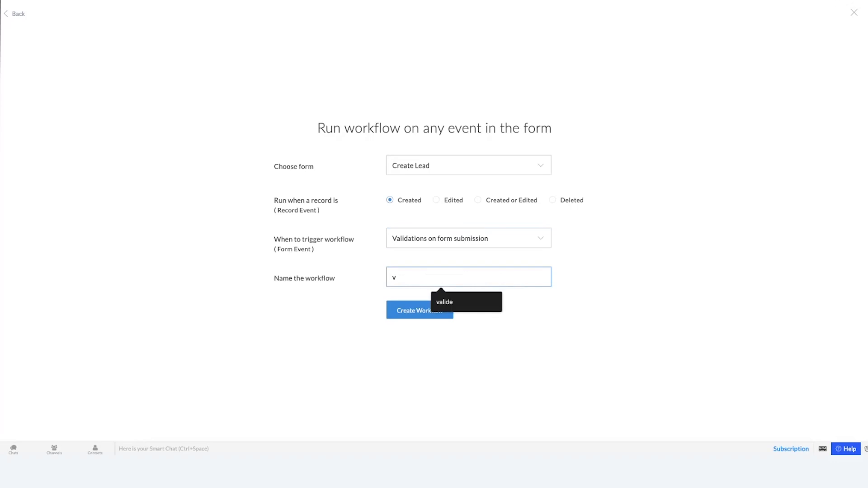
pyautogui.write('alidate')
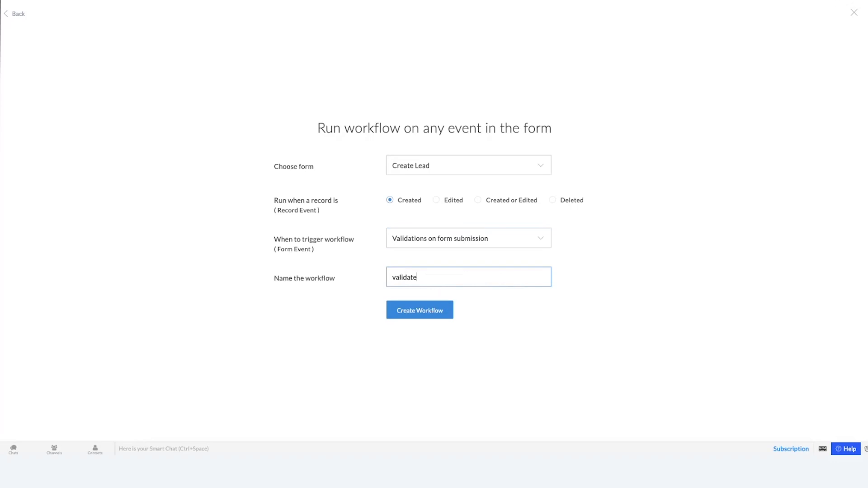
pyautogui.click(426, 310)
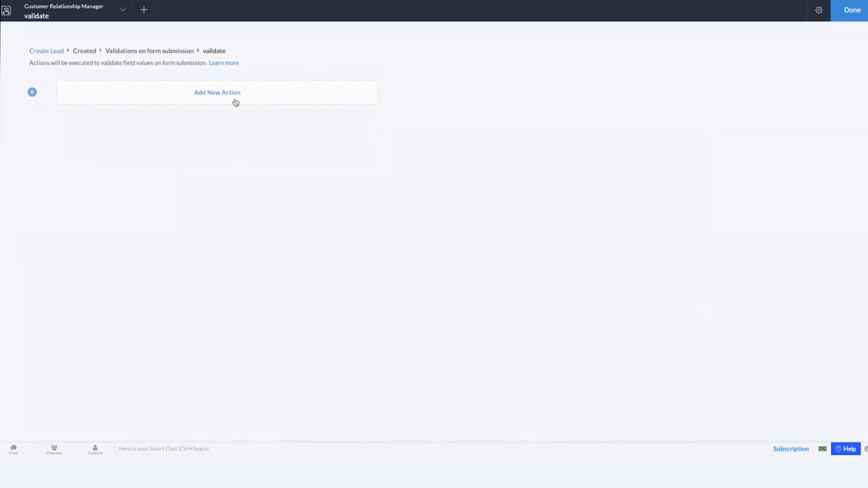
# Open a new Deluge script action for the validate workflow and look through the available script statements
pyautogui.click(233, 96)
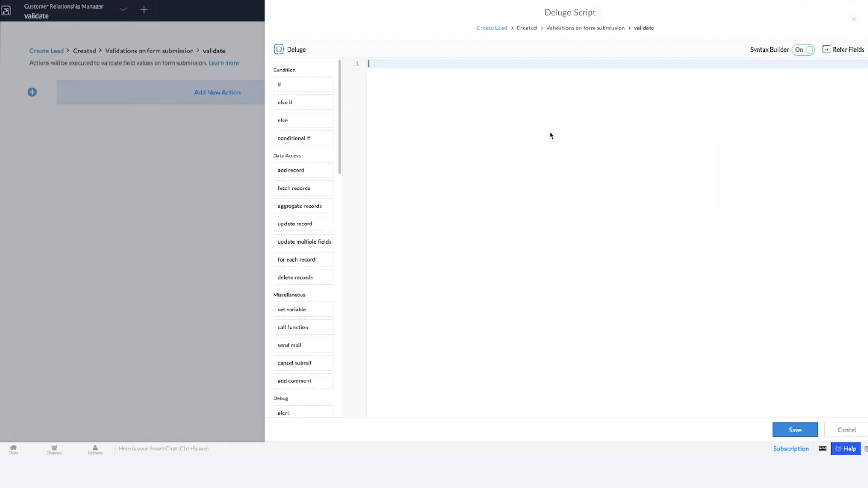
pyautogui.click(853, 20)
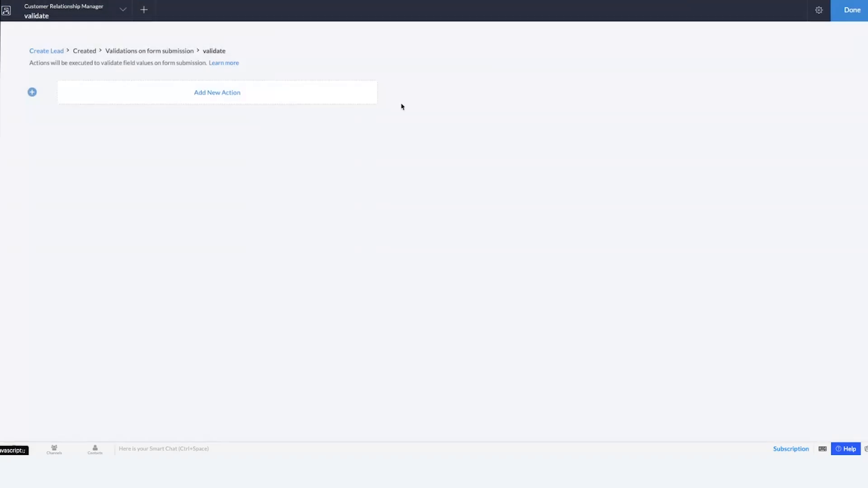
pyautogui.click(224, 100)
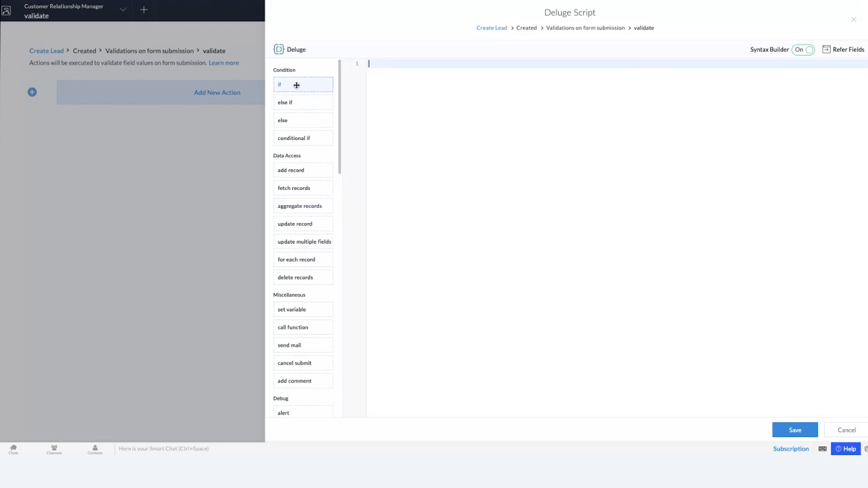
pyautogui.scroll(-4, 294, 150)
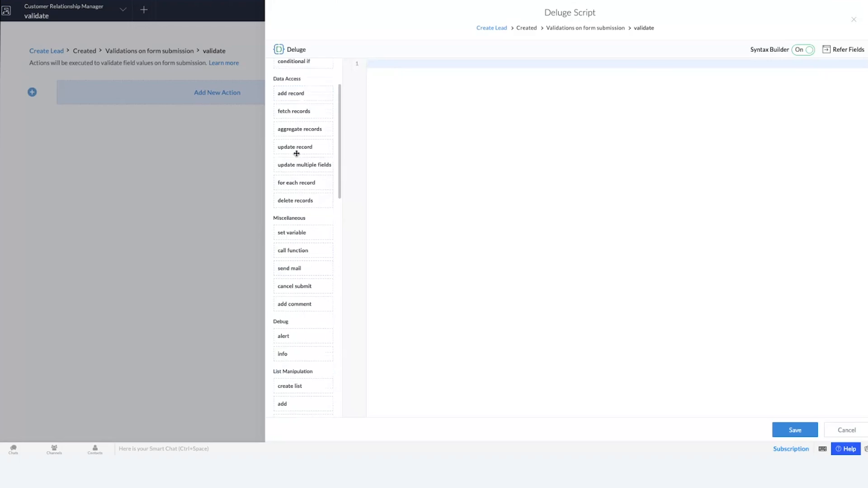
pyautogui.scroll(-4, 297, 176)
pyautogui.scroll(8, 294, 172)
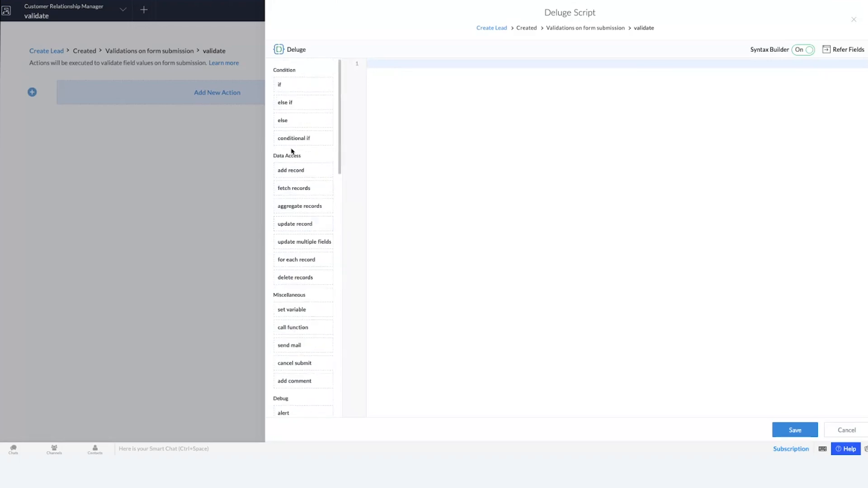
pyautogui.scroll(-15, 285, 304)
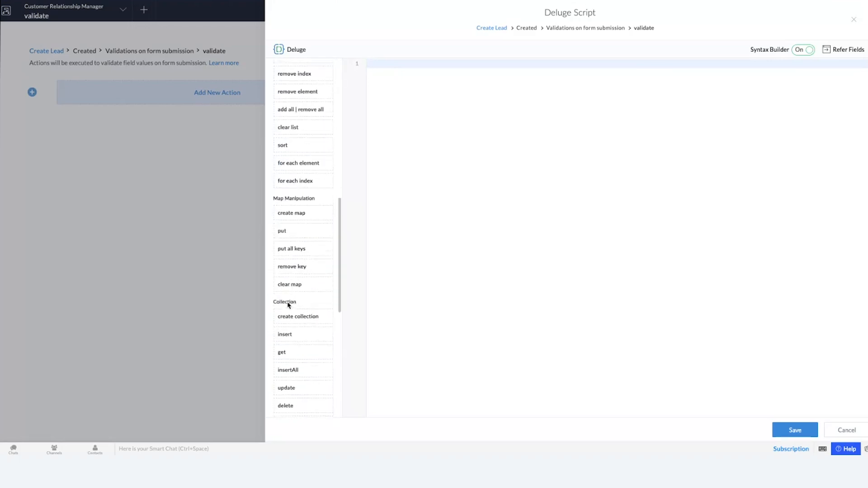
pyautogui.scroll(-1, 287, 302)
pyautogui.scroll(15, 288, 303)
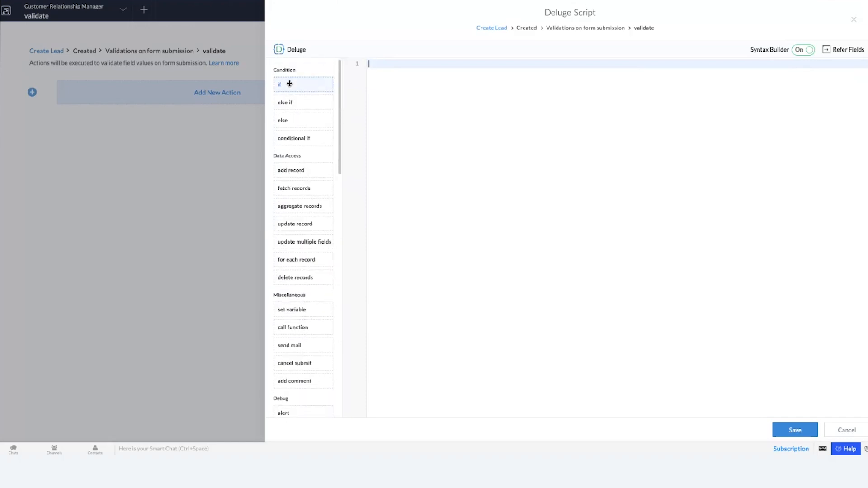
# Add an if statement to the empty script and clear its placeholder condition
pyautogui.moveTo(287, 82); pyautogui.dragTo(416, 74)
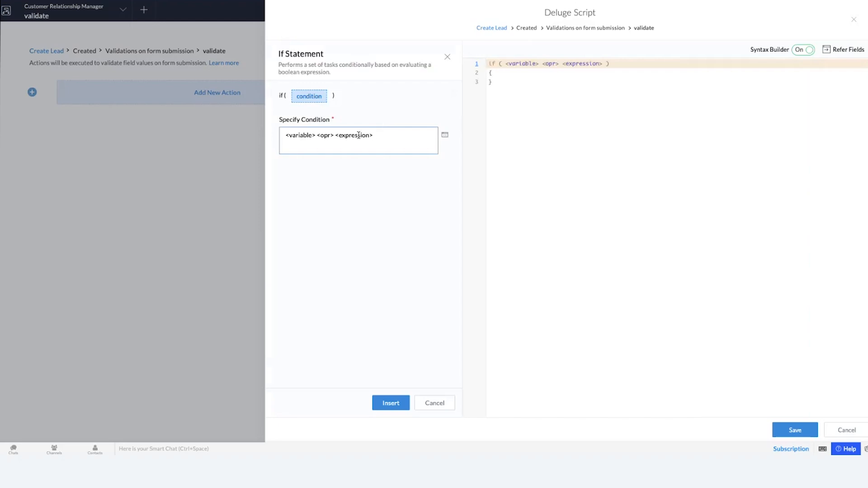
pyautogui.click(394, 136)
pyautogui.moveTo(373, 135); pyautogui.dragTo(271, 133)
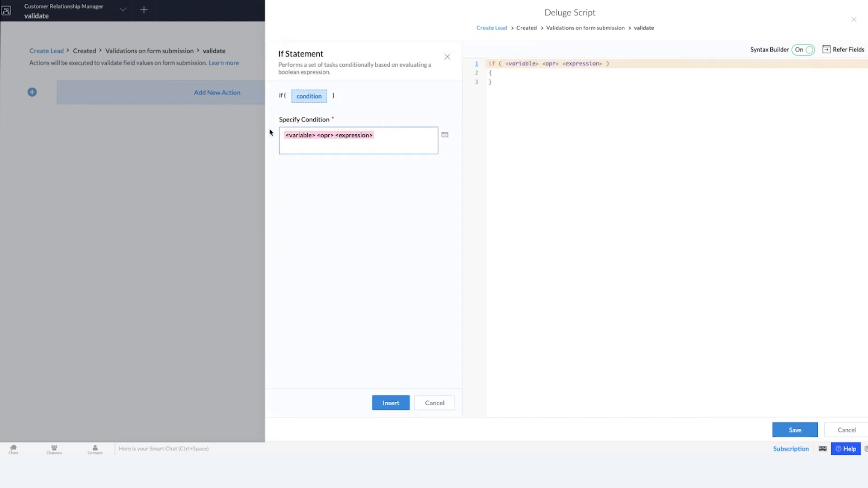
pyautogui.press('BackSpace')
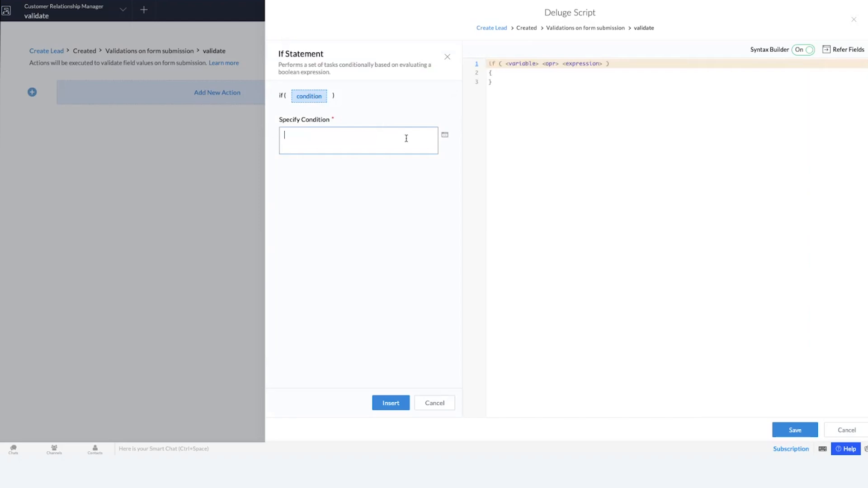
# Build the if condition Annual_Revenue < 10000 using the Create_Lead form field and insert the statement into the script
pyautogui.click(445, 137)
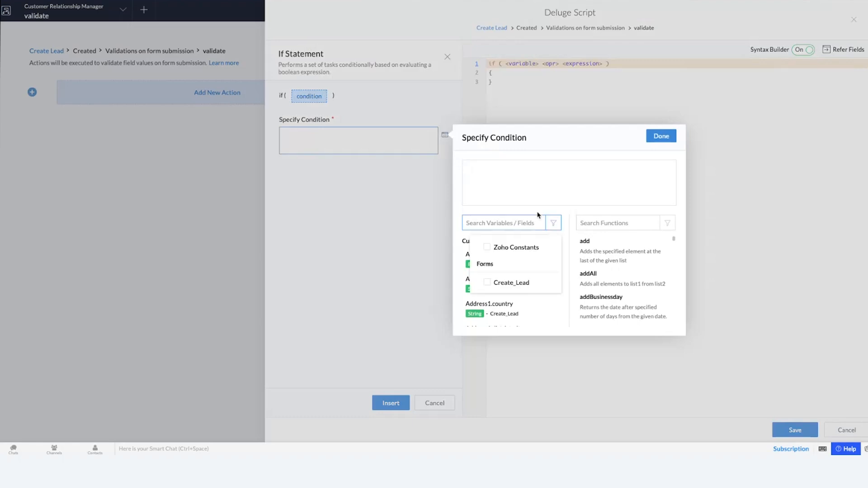
pyautogui.click(494, 220)
pyautogui.write('and')
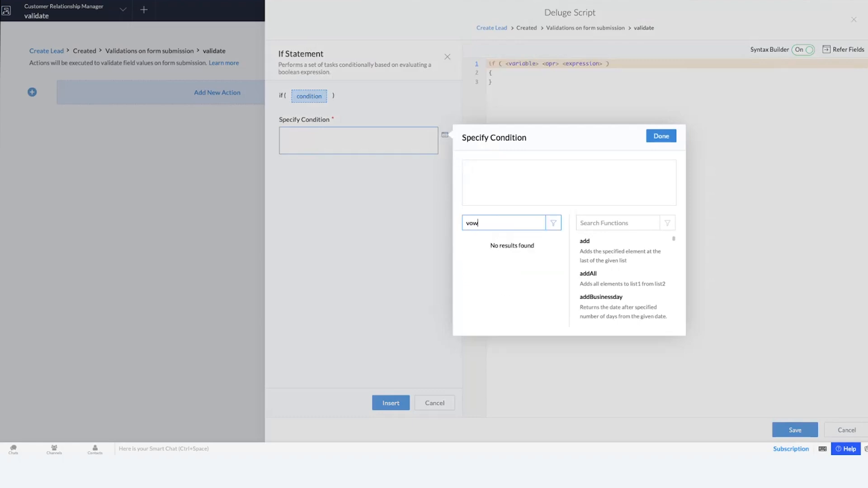
pyautogui.press('BackSpace')
pyautogui.press('BackSpace')
pyautogui.press('BackSpace')
pyautogui.write('an')
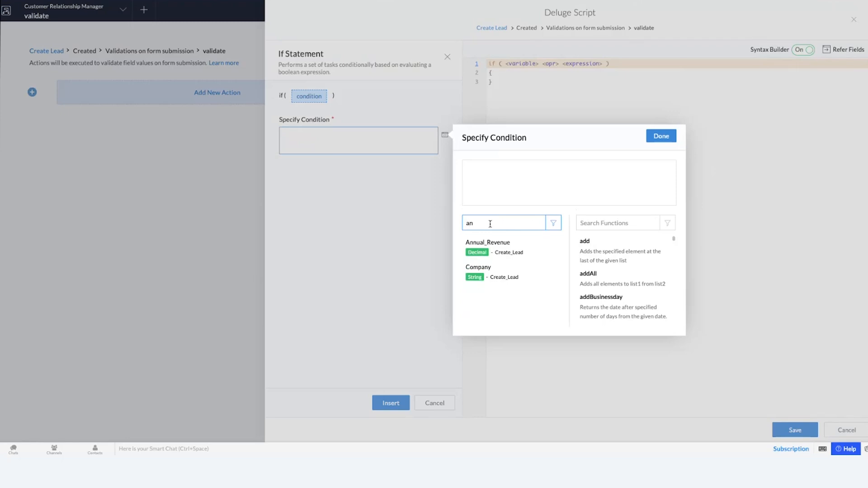
pyautogui.click(488, 243)
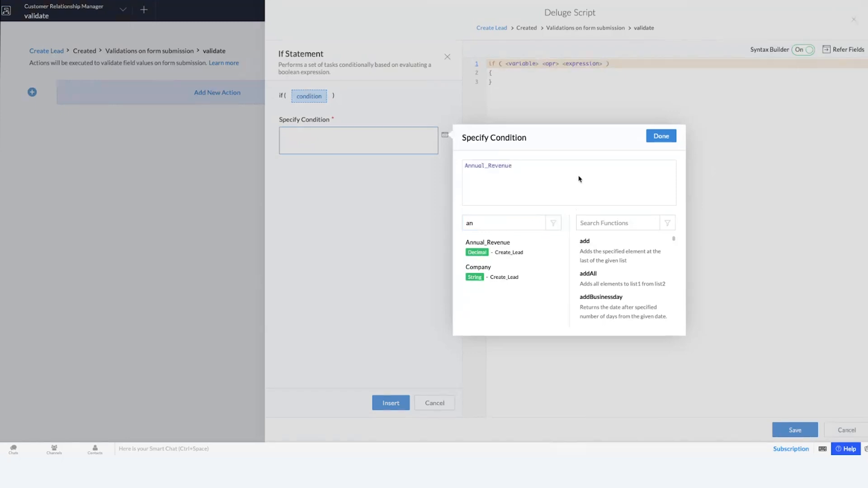
pyautogui.write('< 10000')
pyautogui.click(650, 139)
pyautogui.click(392, 403)
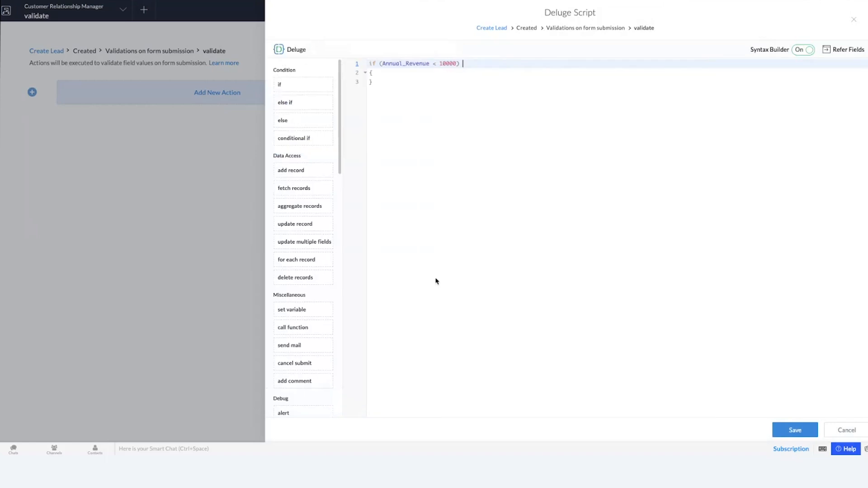
# Insert an alert statement on a new line inside the if block
pyautogui.click(380, 74)
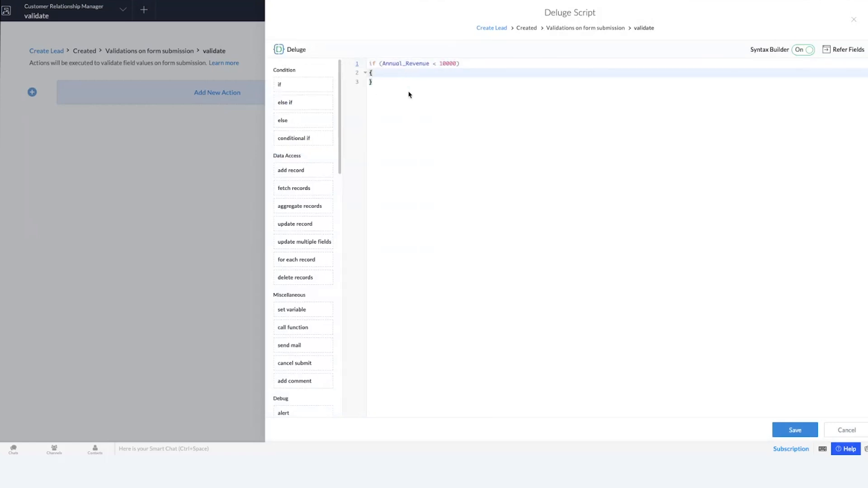
pyautogui.press('Return')
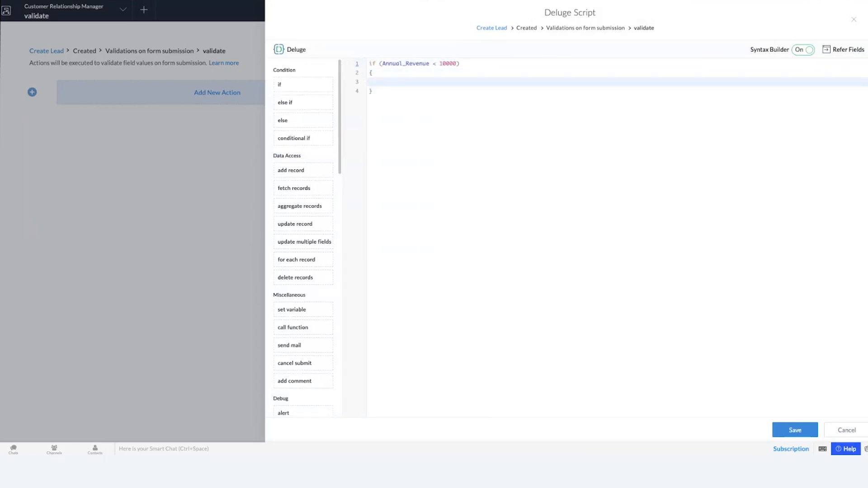
pyautogui.write('al')
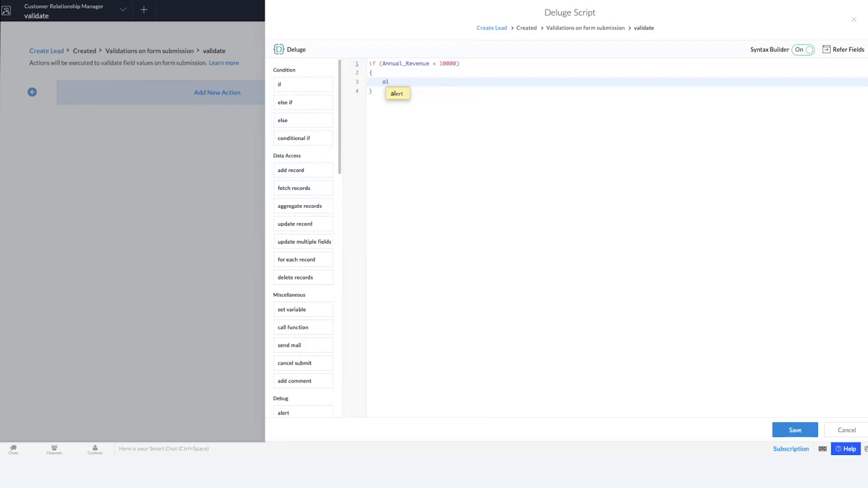
pyautogui.press('Return')
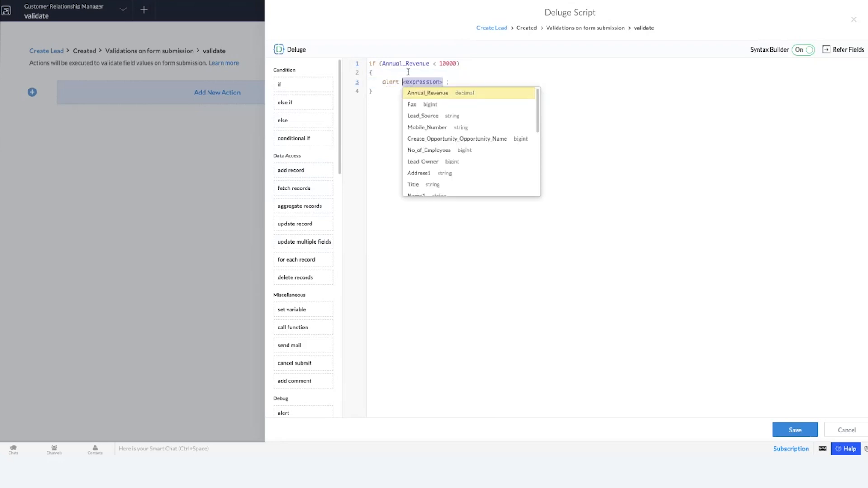
# Set the alert's expression to "Annual Revenue is too low " + Annual_Revenue
pyautogui.write('"DE')
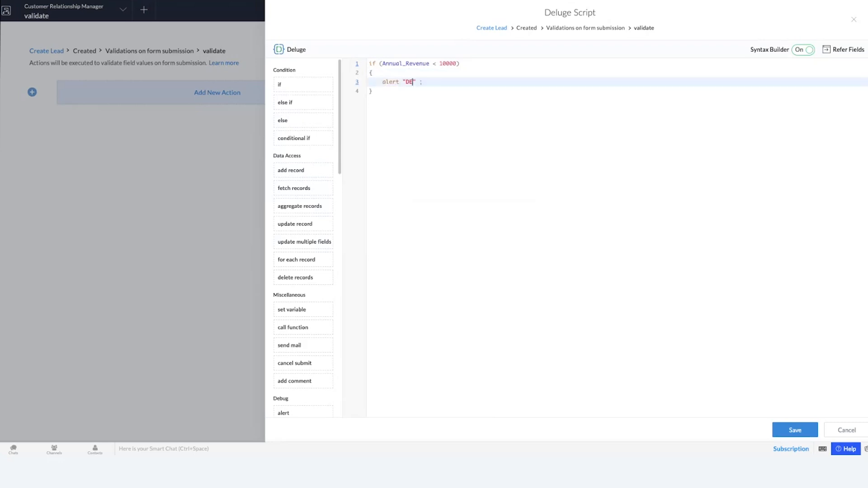
pyautogui.press('BackSpace')
pyautogui.press('BackSpace')
pyautogui.write('Annual')
pyautogui.write(' Revenue')
pyautogui.write(' is too lo')
pyautogui.write('w " ')
pyautogui.write('+ ')
pyautogui.write('"')
pyautogui.press('BackSpace')
pyautogui.write('A')
pyautogui.press('Return')
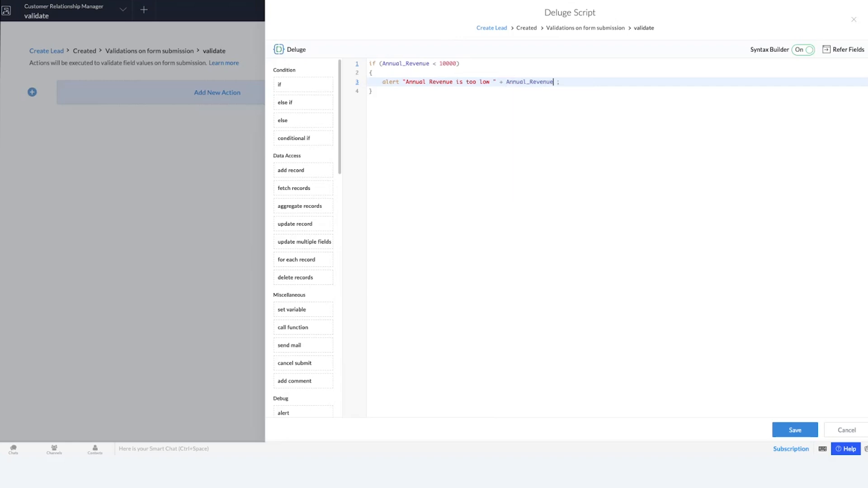
# Add a cancel submit statement below the alert inside the if block and save the script
pyautogui.click(589, 76)
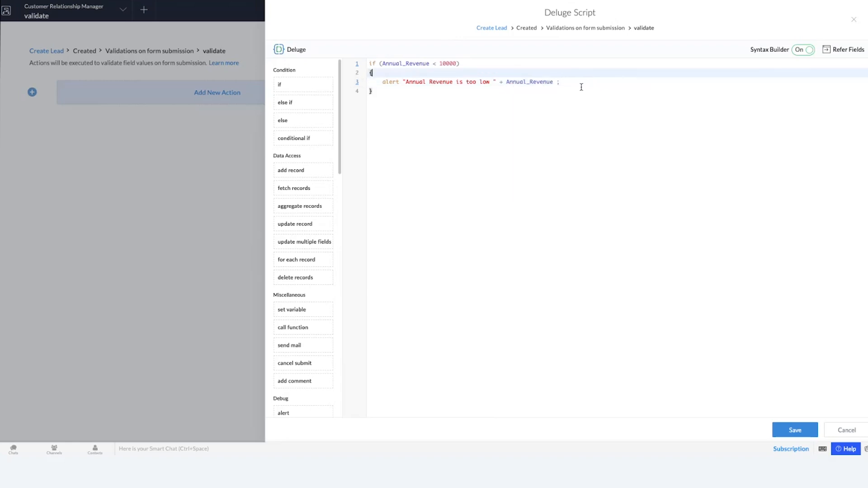
pyautogui.click(580, 88)
pyautogui.click(570, 83)
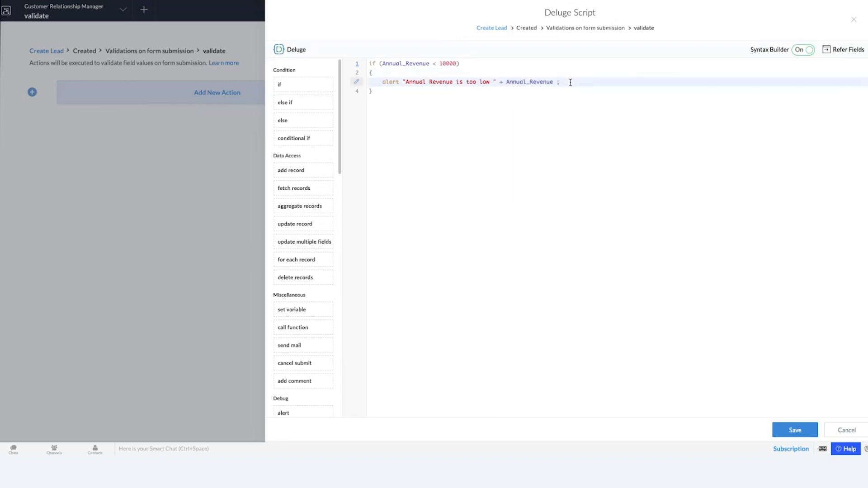
pyautogui.press('Return')
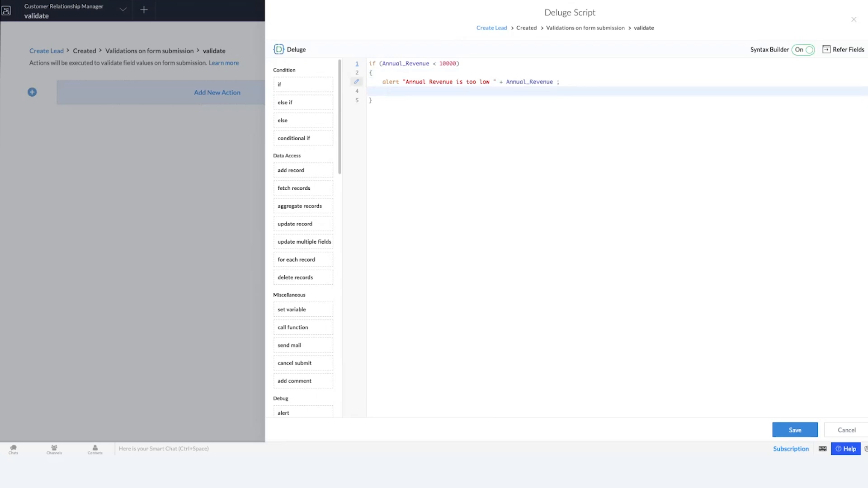
pyautogui.write('ca')
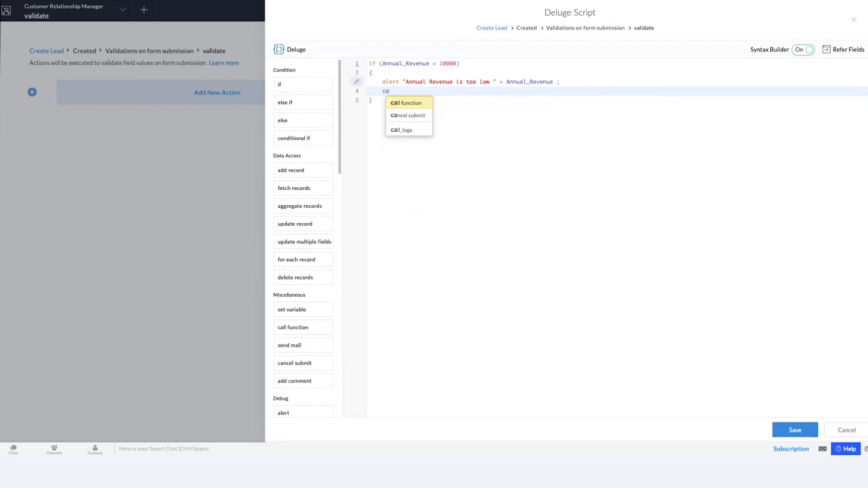
pyautogui.press('Down')
pyautogui.press('Return')
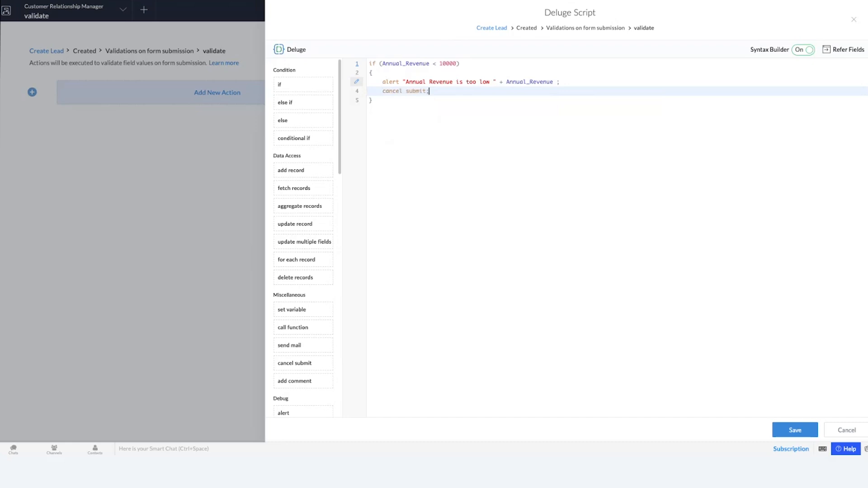
pyautogui.moveTo(435, 90); pyautogui.dragTo(381, 92)
pyautogui.click(478, 94)
pyautogui.click(552, 188)
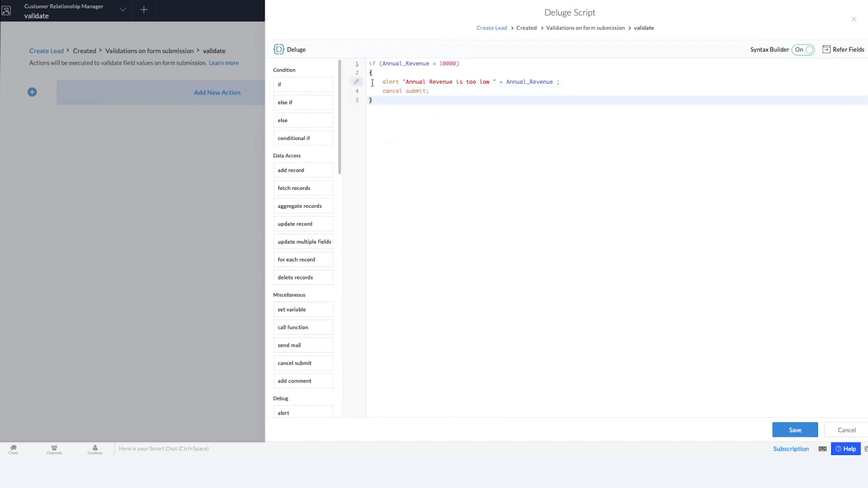
pyautogui.click(789, 430)
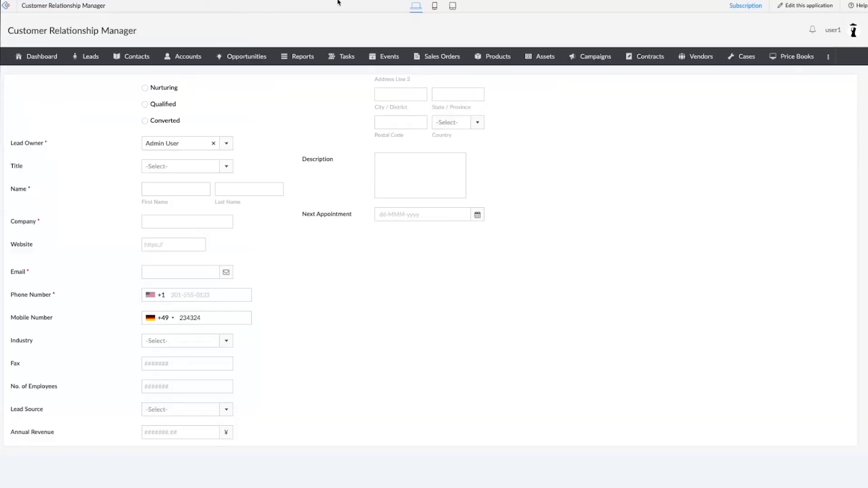
# Reload the live Create Lead form, discarding its unsaved changes
pyautogui.press('super+r')
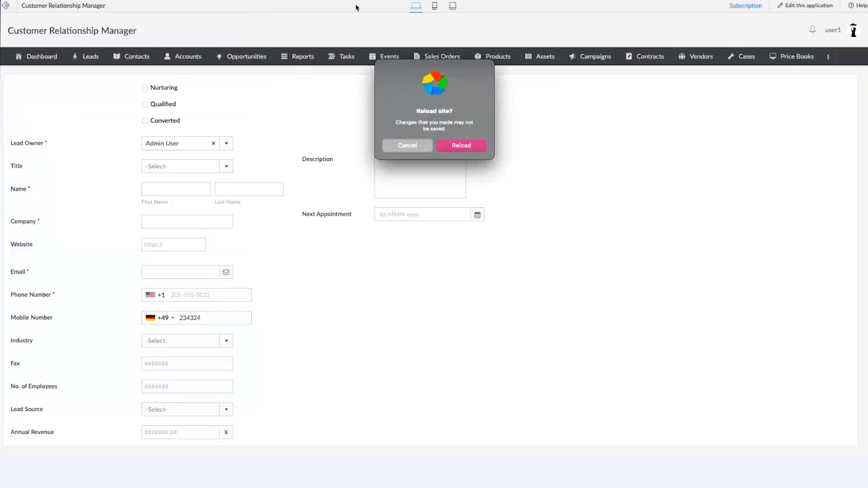
pyautogui.click(449, 148)
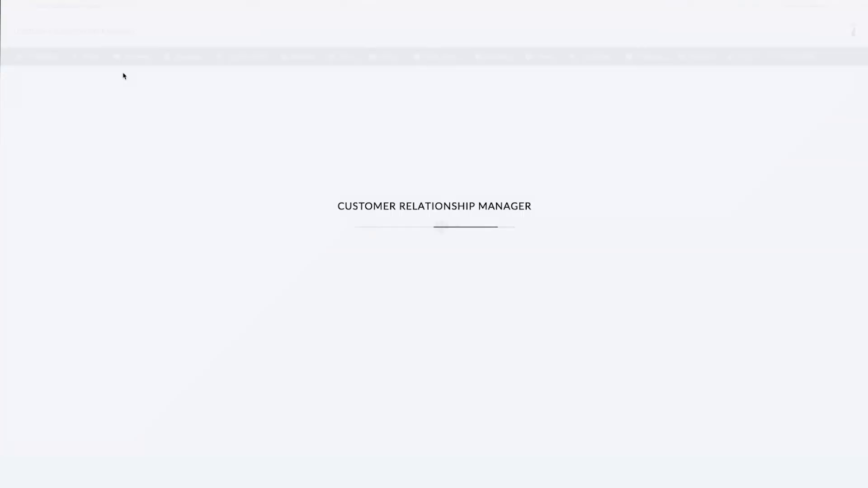
pyautogui.scroll(-1, 236, 294)
pyautogui.scroll(1, 236, 294)
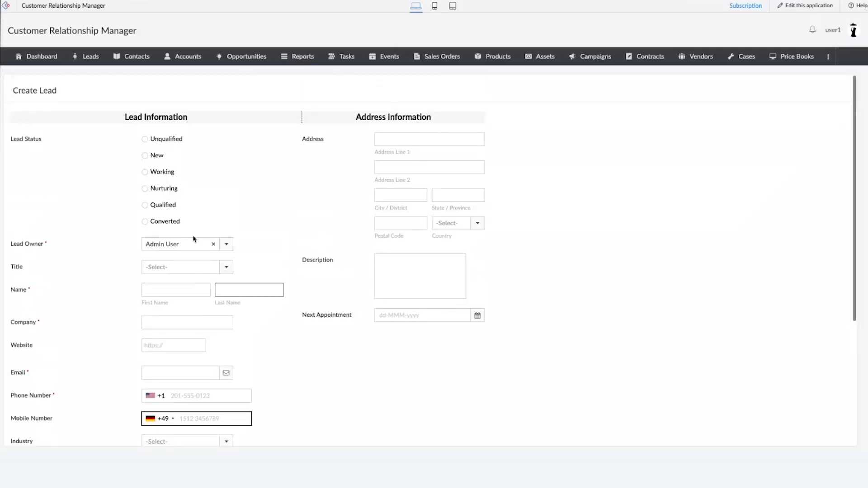
# Set the Lead Status to New and fill in the lead's first and last name
pyautogui.click(144, 155)
pyautogui.scroll(-1, 211, 311)
pyautogui.scroll(-1, 212, 310)
pyautogui.click(166, 225)
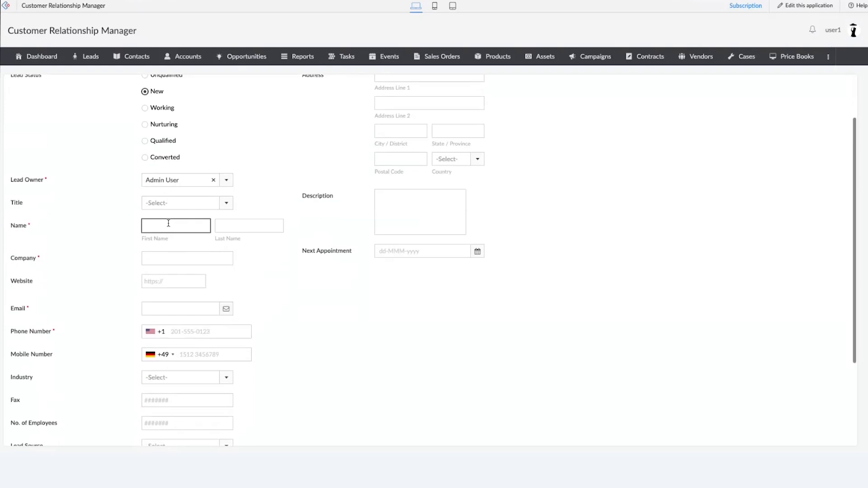
pyautogui.click(180, 246)
pyautogui.click(236, 229)
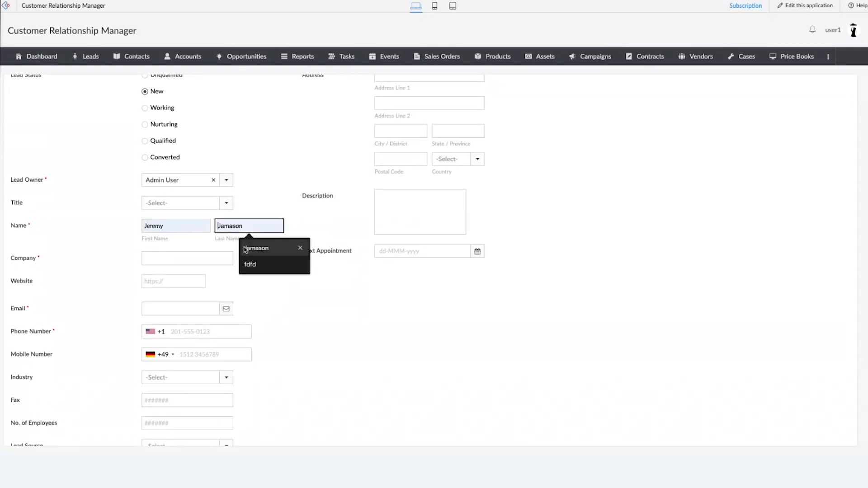
pyautogui.click(247, 248)
# Enter Demo as the lead's company
pyautogui.scroll(-1, 188, 293)
pyautogui.click(169, 213)
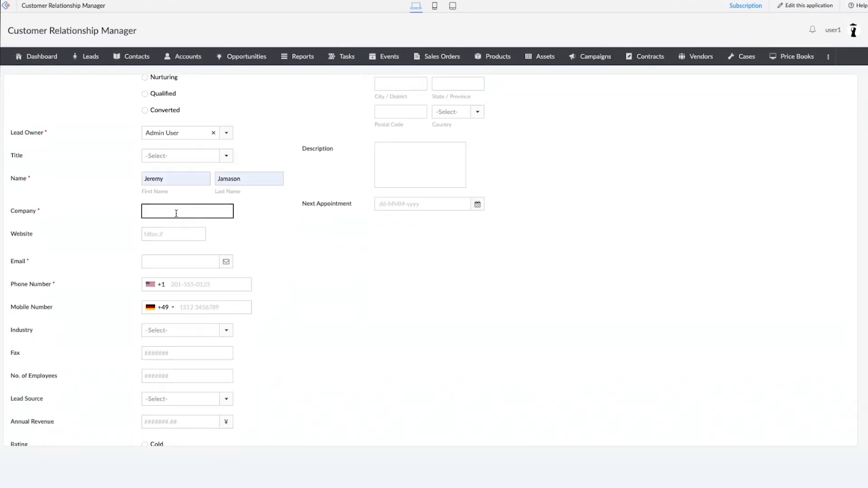
pyautogui.write('Demo')
pyautogui.scroll(-1, 243, 248)
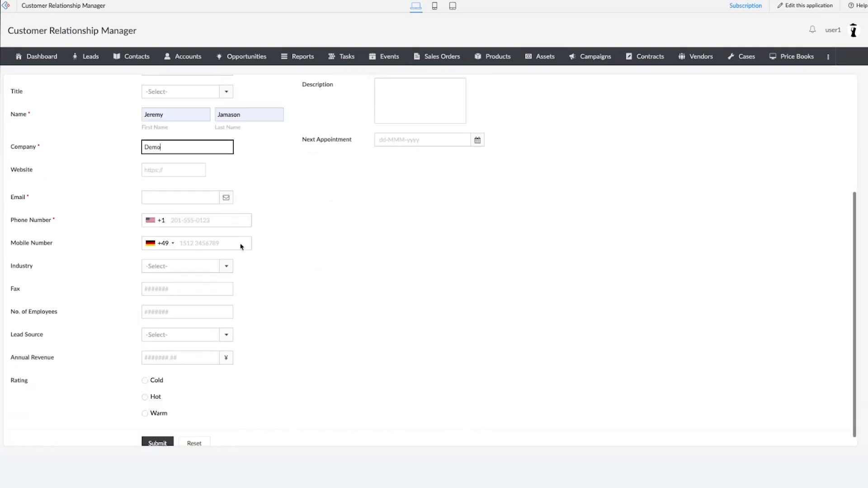
# Fill in the lead's email address and try to submit the Create Lead form without a phone number
pyautogui.click(175, 196)
pyautogui.click(188, 218)
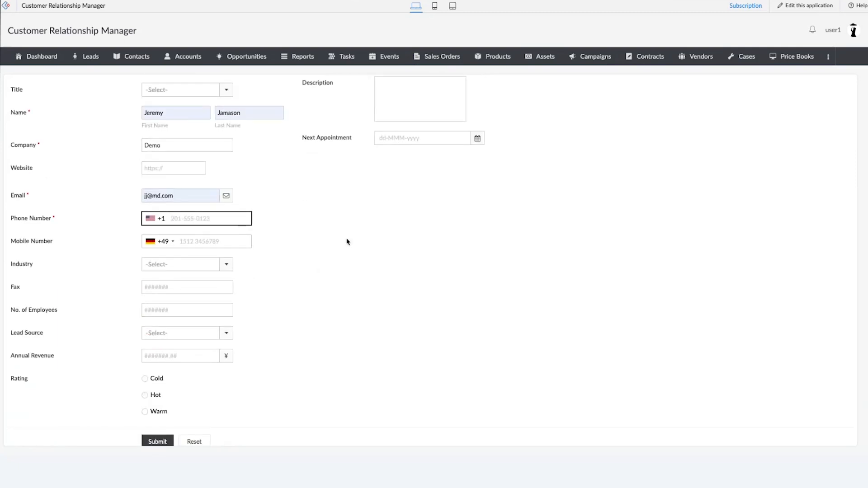
pyautogui.click(323, 257)
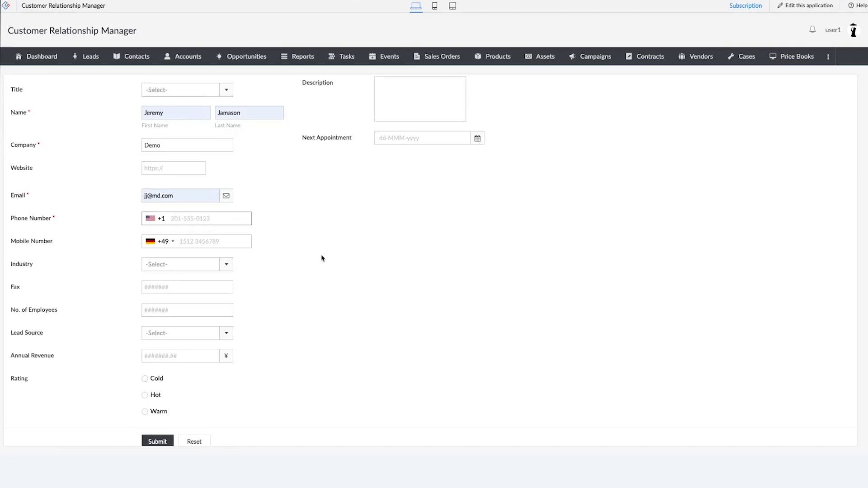
pyautogui.click(154, 443)
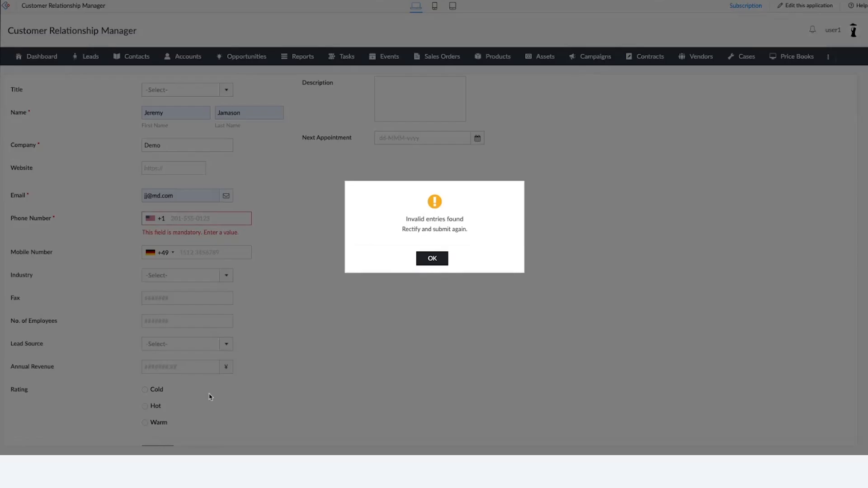
# Dismiss the invalid entries notice and fill in the lead's phone number
pyautogui.click(417, 261)
pyautogui.moveTo(156, 220); pyautogui.dragTo(266, 239)
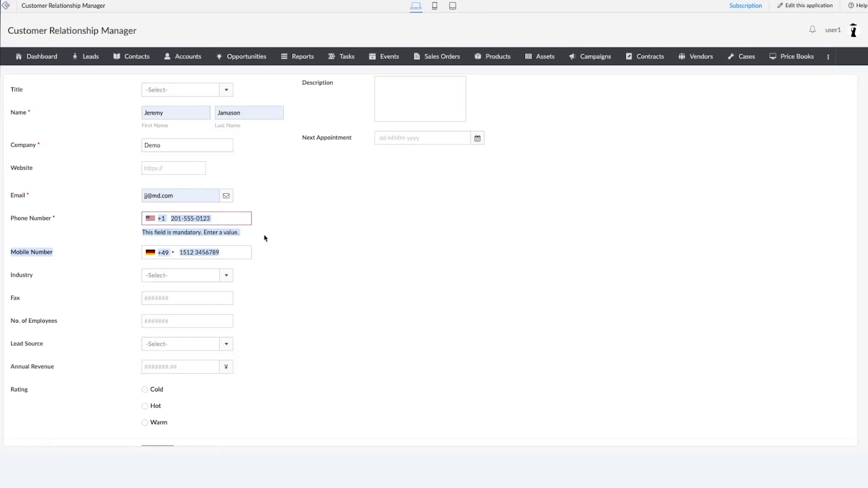
pyautogui.click(265, 238)
pyautogui.click(177, 219)
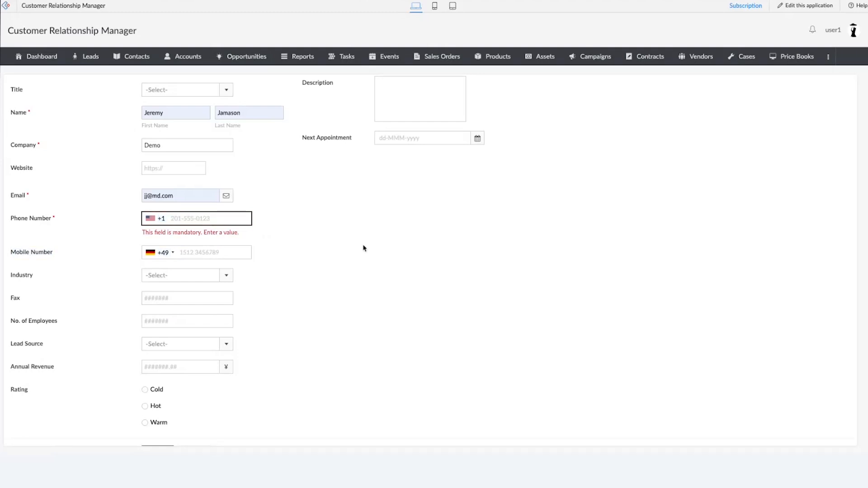
pyautogui.write('201-555-0123')
# Submit the lead with an Annual Revenue of 50 and dismiss the resulting alert
pyautogui.scroll(-1, 341, 294)
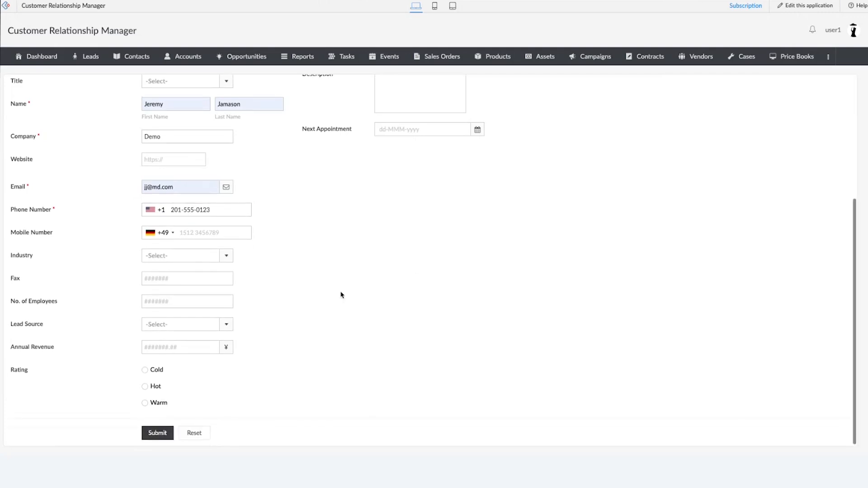
pyautogui.click(159, 349)
pyautogui.write('50')
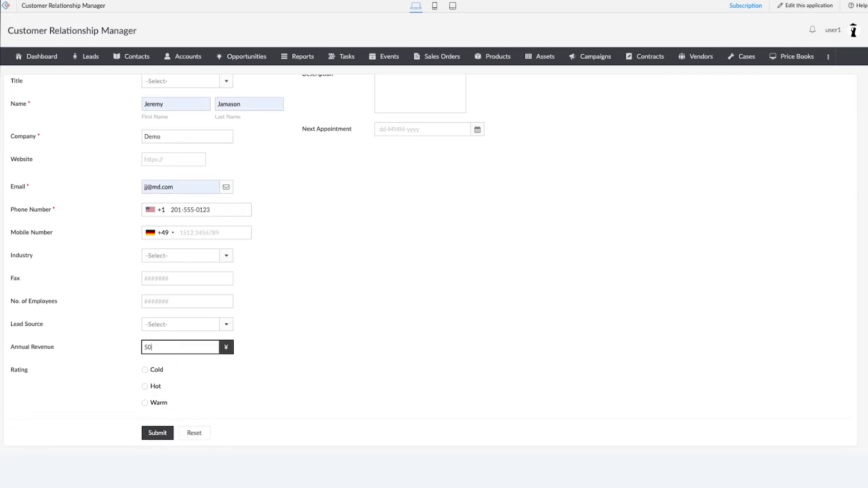
pyautogui.click(288, 322)
pyautogui.click(150, 434)
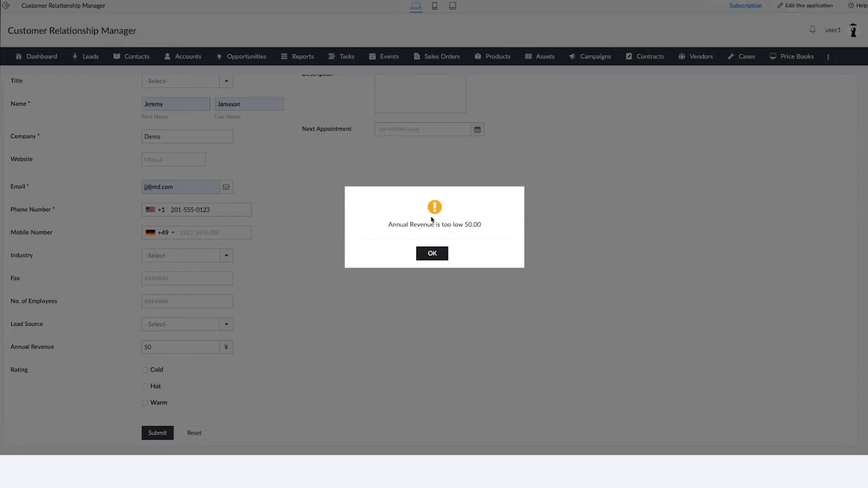
pyautogui.click(434, 254)
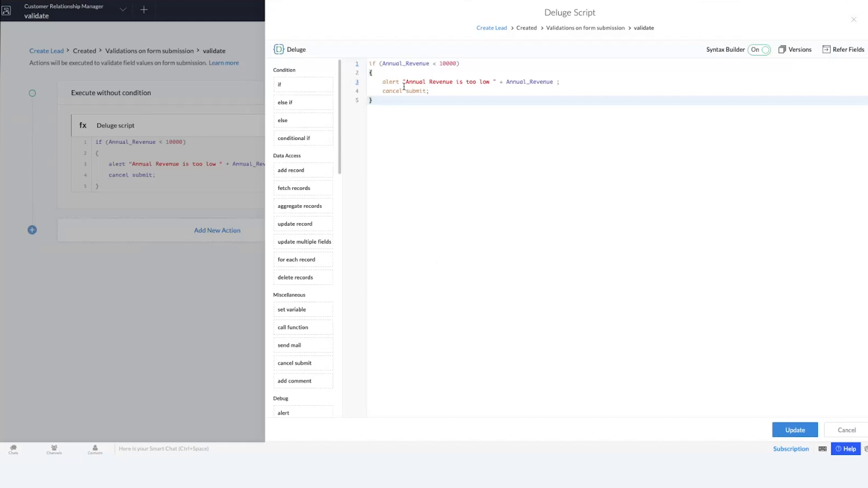
# In the validate Deluge script, enclose the alert's message and Annual_Revenue expression in parentheses
pyautogui.click(403, 81)
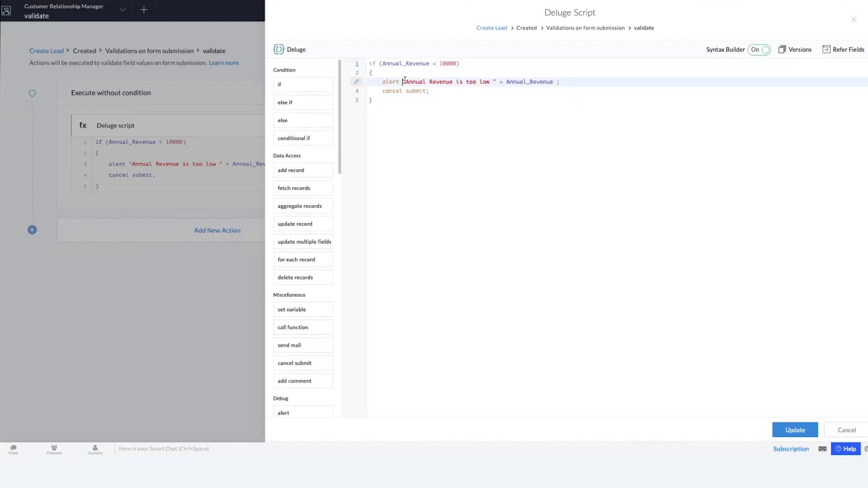
pyautogui.press('BackSpace')
pyautogui.write('(')
pyautogui.click(554, 81)
pyautogui.write(')')
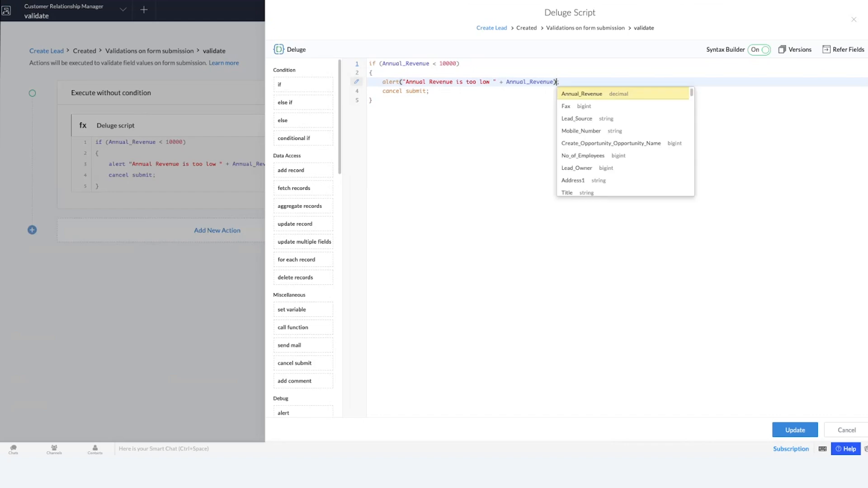
pyautogui.press('Escape')
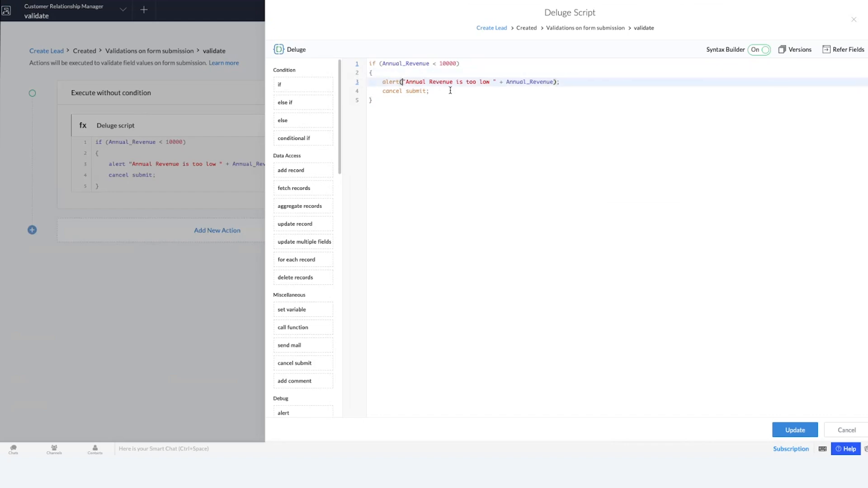
# Insert Annual_Revenue as the alert's first argument before the message and update the script
pyautogui.write(', ')
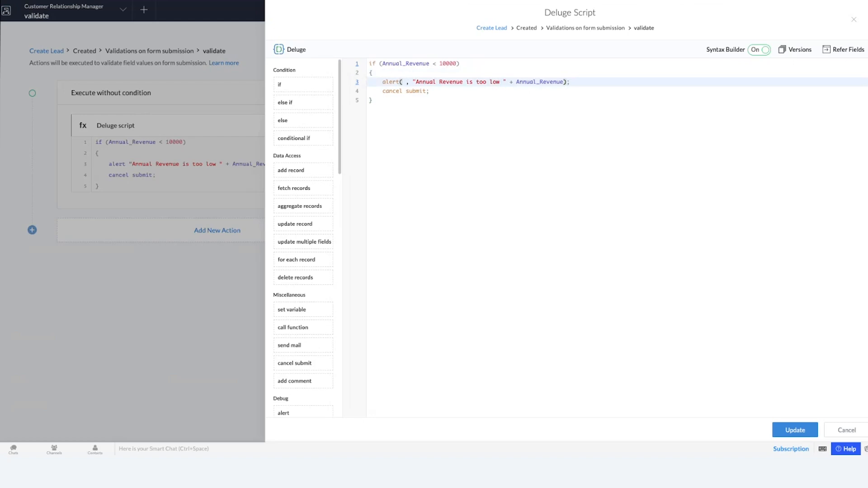
pyautogui.write(' A')
pyautogui.press('Return')
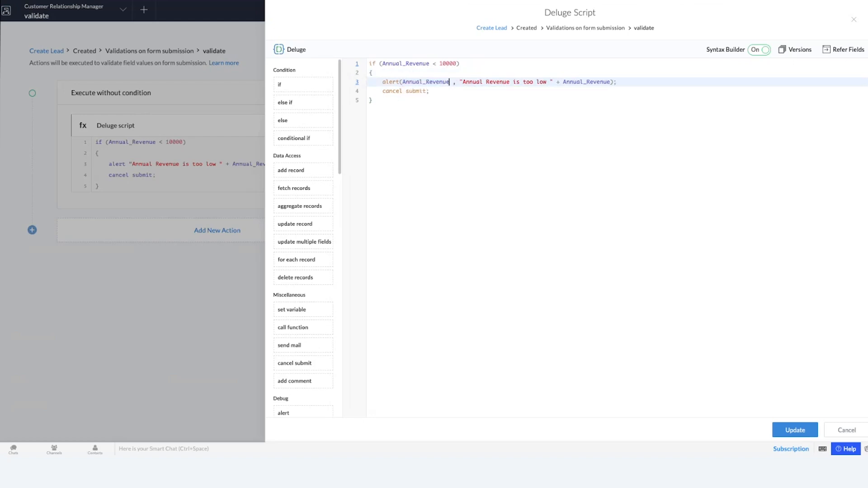
pyautogui.click(514, 247)
pyautogui.click(790, 432)
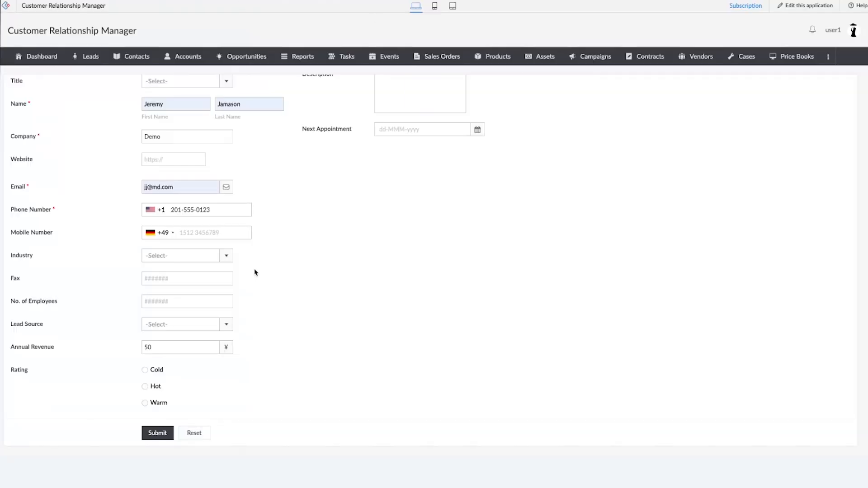
# Resubmit the lead in the live form, dismiss the notice and check the message under the Annual Revenue field
pyautogui.click(153, 433)
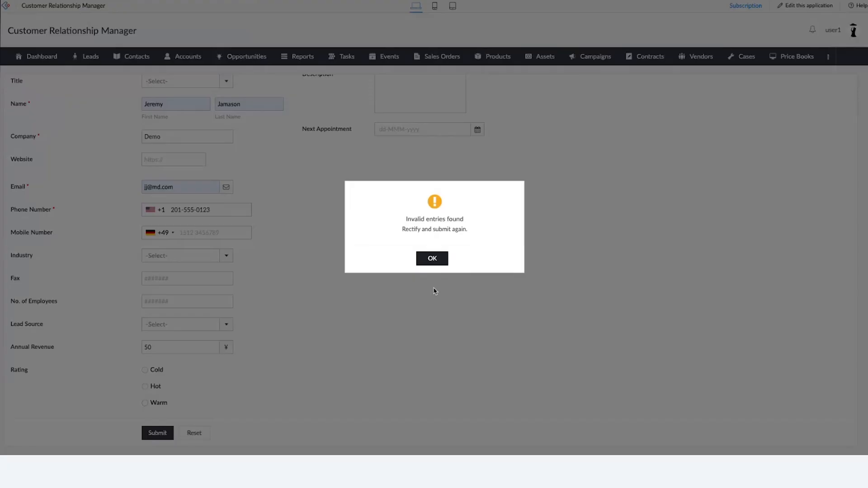
pyautogui.click(431, 259)
pyautogui.moveTo(236, 364); pyautogui.dragTo(136, 359)
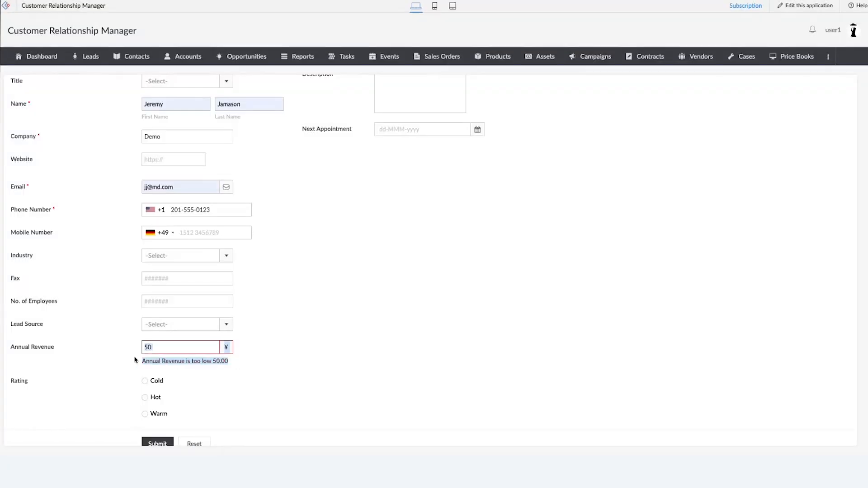
pyautogui.click(279, 336)
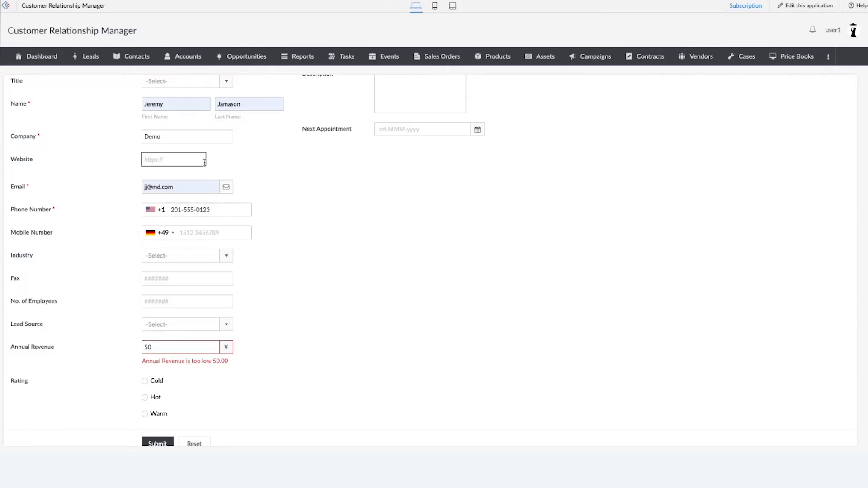
# Review the Create Lead form's fields from Lead Status through Annual Revenue, including the description and Next Appointment
pyautogui.scroll(3, 205, 233)
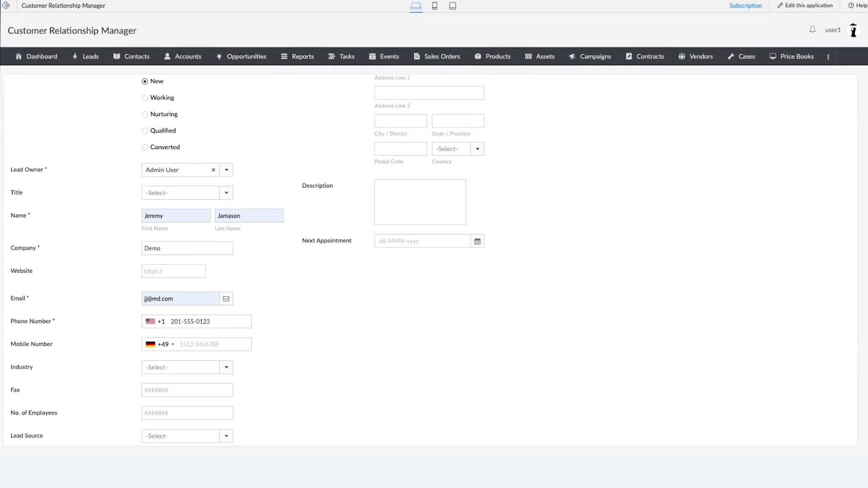
pyautogui.click(409, 246)
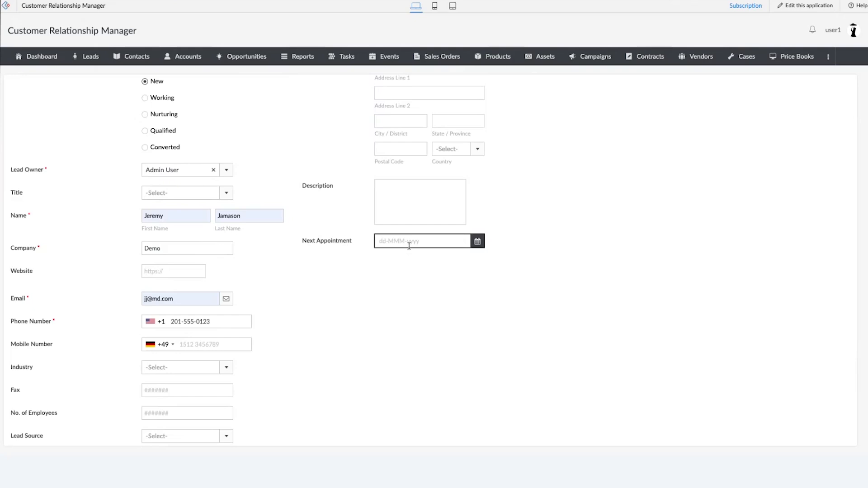
pyautogui.click(442, 220)
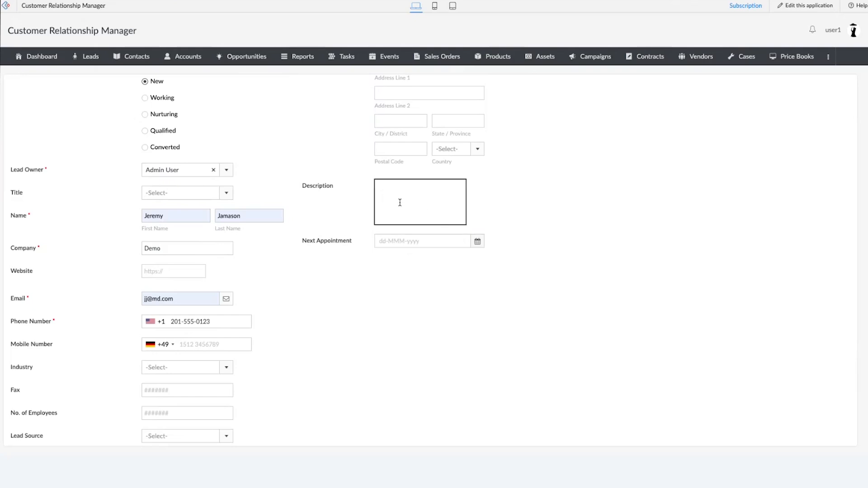
pyautogui.click(504, 239)
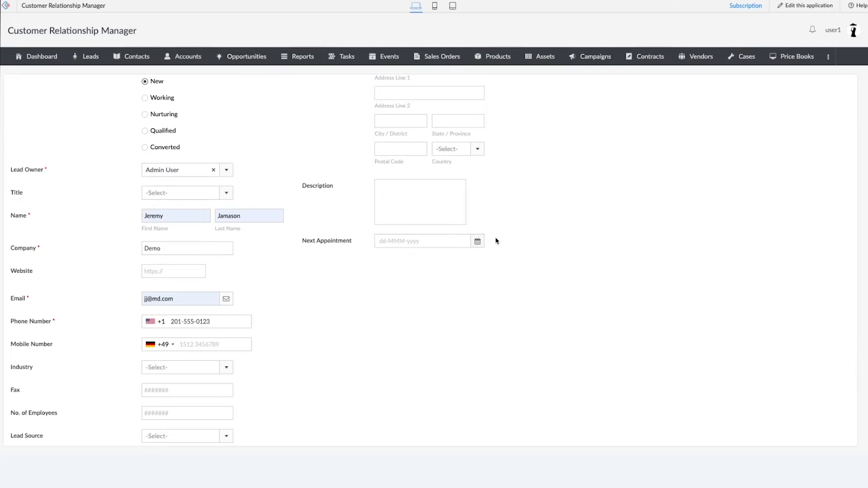
pyautogui.scroll(-2, 397, 266)
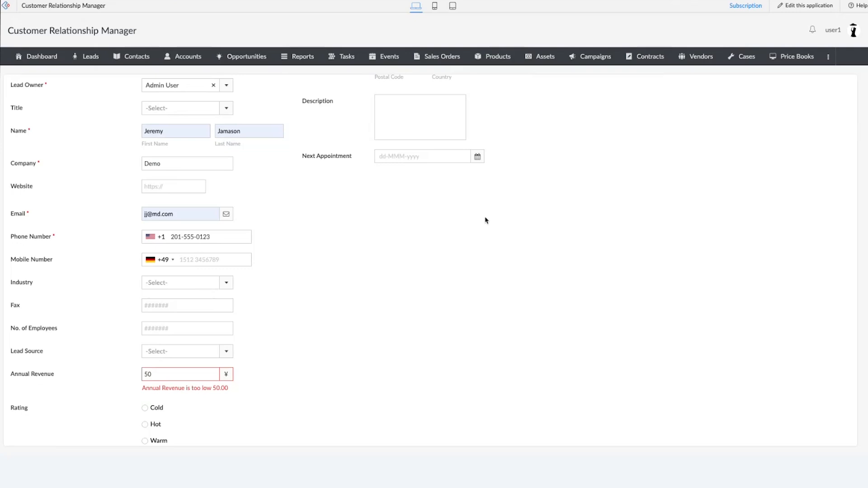
pyautogui.scroll(-1, 486, 220)
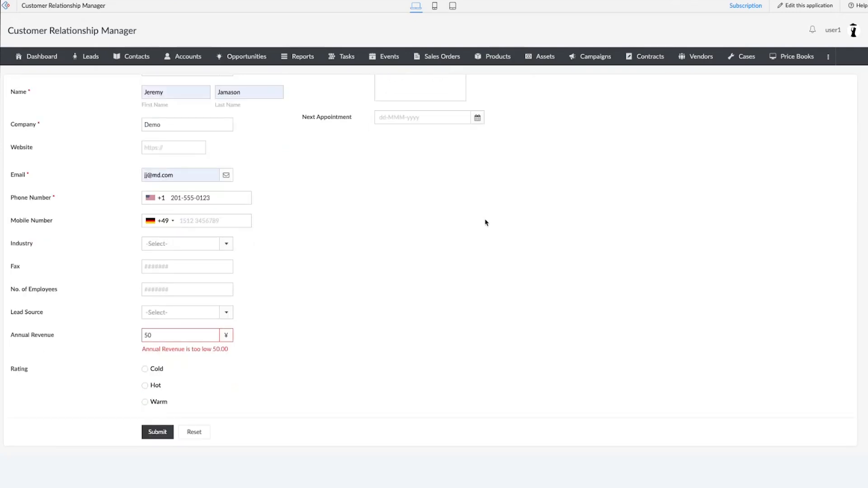
pyautogui.scroll(5, 479, 216)
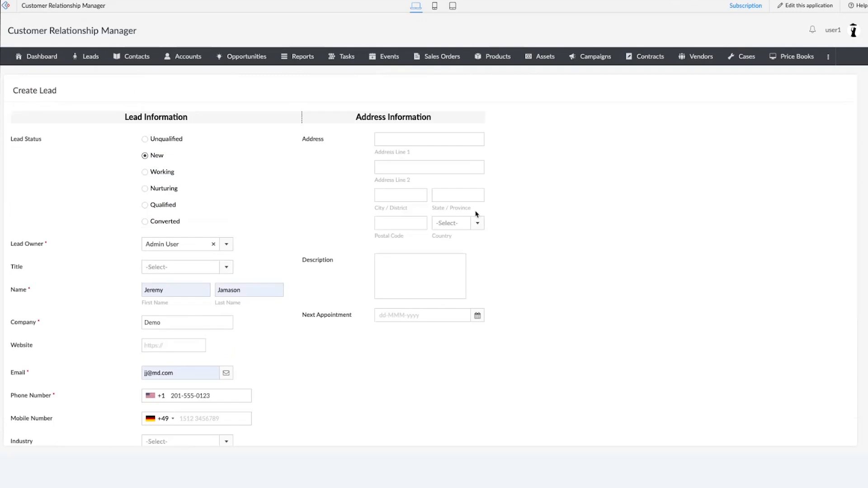
pyautogui.scroll(-5, 477, 213)
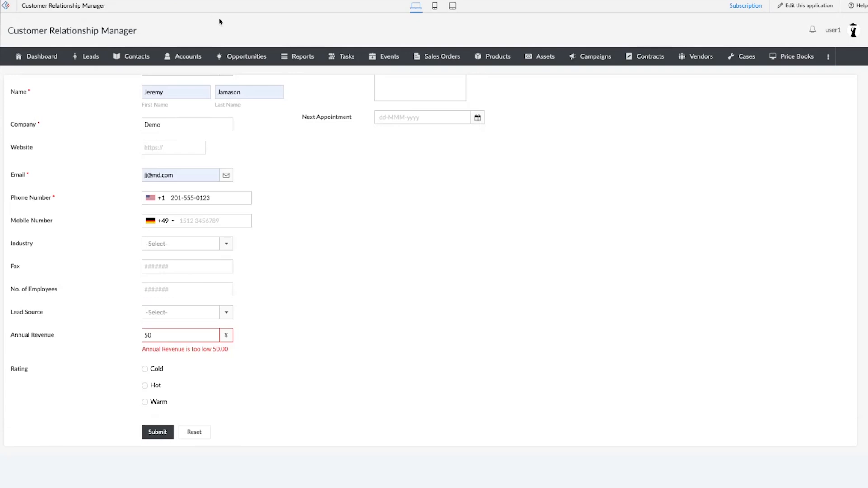
# Leave the Create Lead form and open the live All Leads report
pyautogui.click(63, 122)
pyautogui.click(186, 90)
pyautogui.click(96, 59)
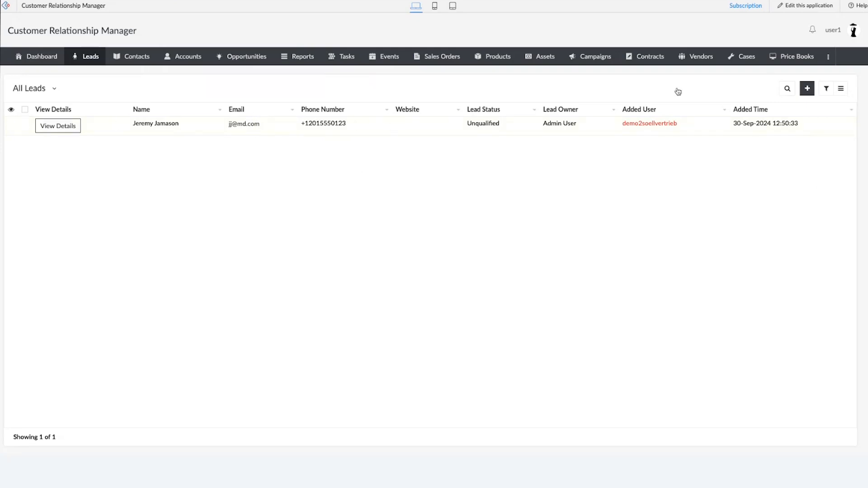
# Edit the All Leads report to use the card layout showing Name and Address, and view it in the live application
pyautogui.click(809, 6)
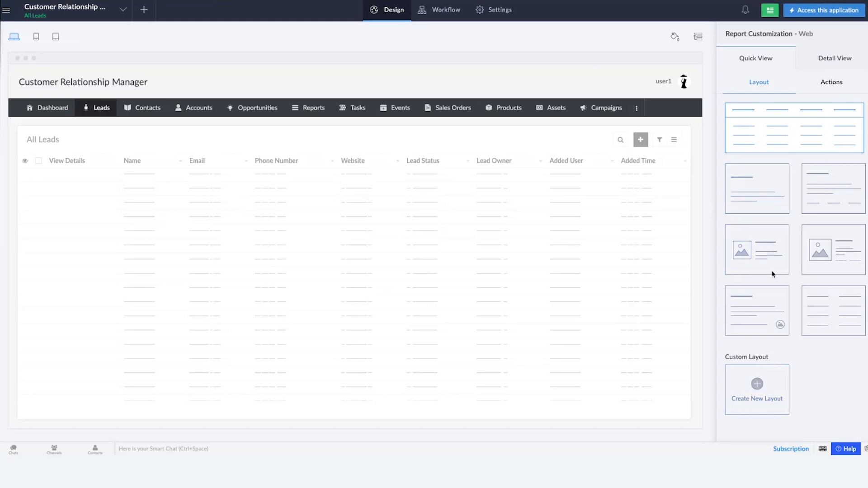
pyautogui.click(776, 385)
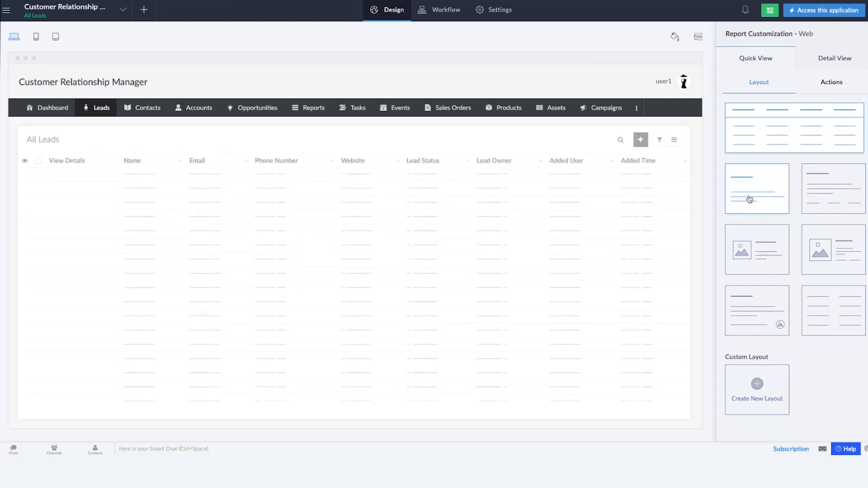
pyautogui.click(764, 194)
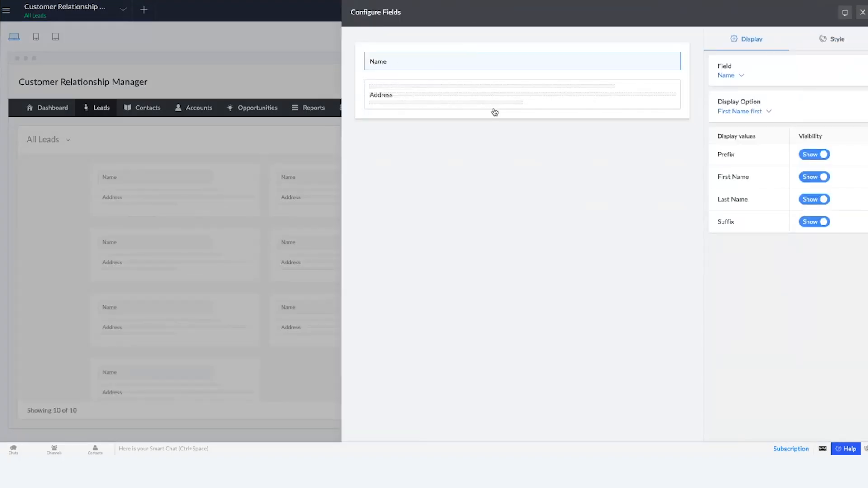
pyautogui.click(862, 15)
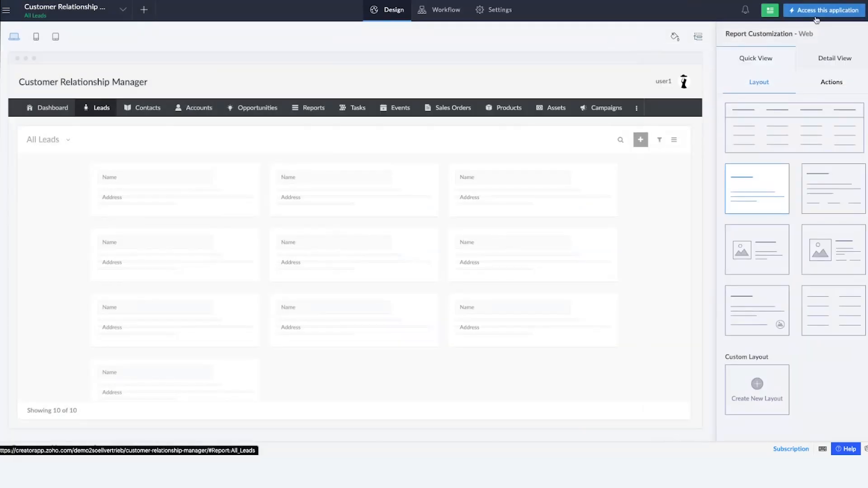
pyautogui.click(815, 17)
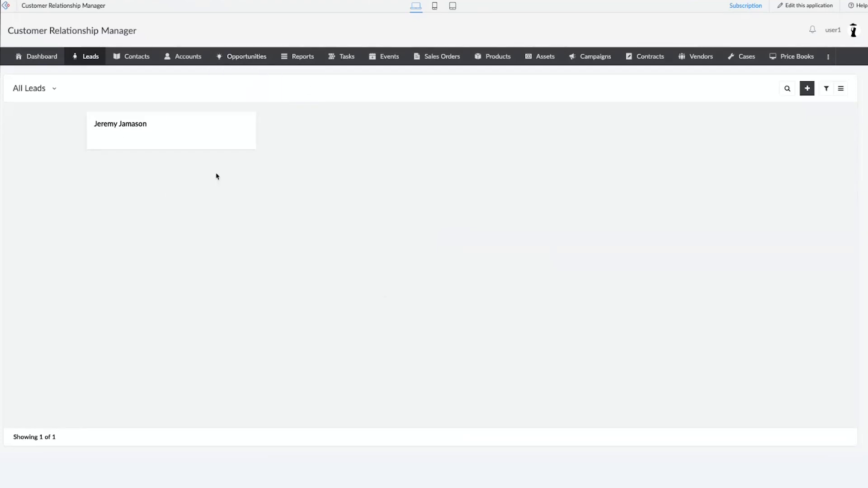
# Return to editing the All Leads report, switch it to the table layout and add the Email field
pyautogui.click(745, 56)
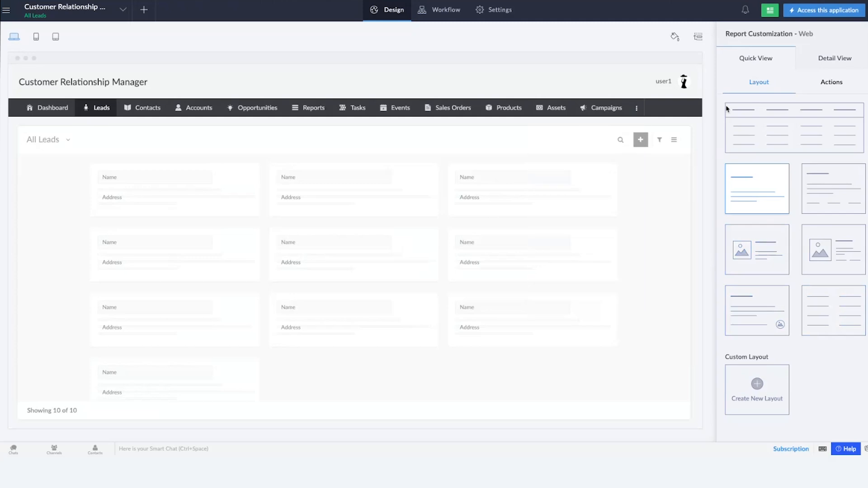
pyautogui.click(776, 121)
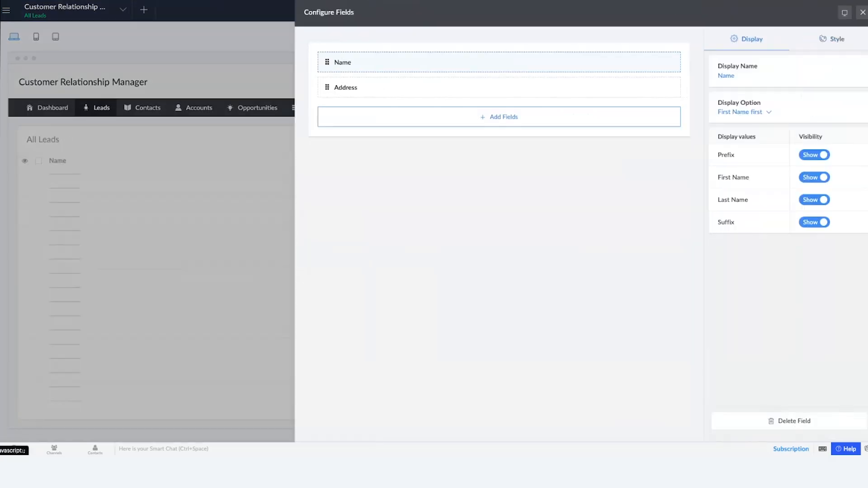
pyautogui.click(542, 126)
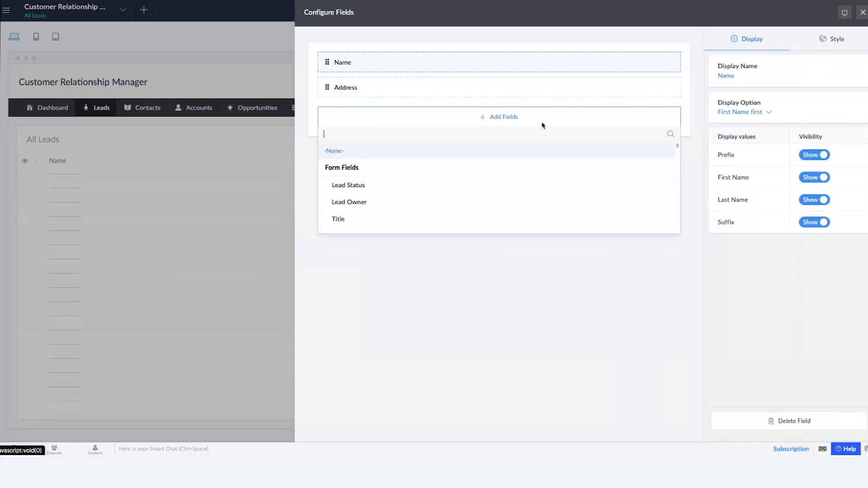
pyautogui.scroll(-3, 413, 213)
pyautogui.click(401, 210)
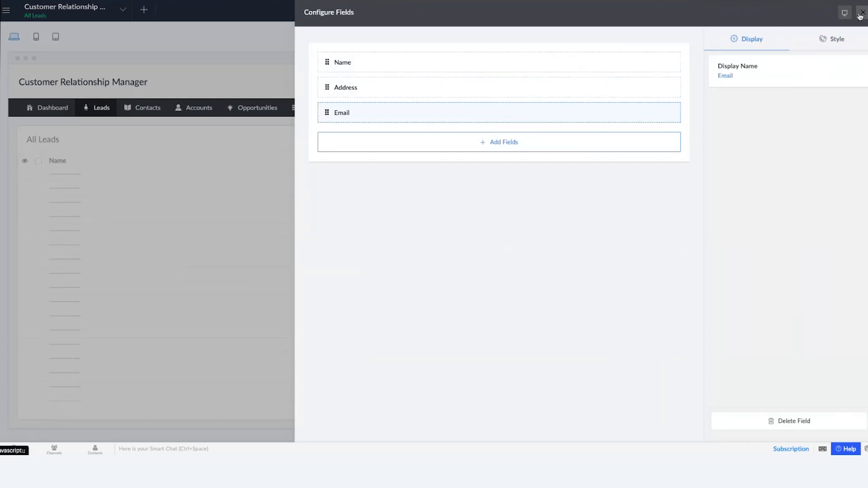
# Add the View Details button to the report's fields and move it above Name as the first column
pyautogui.click(434, 149)
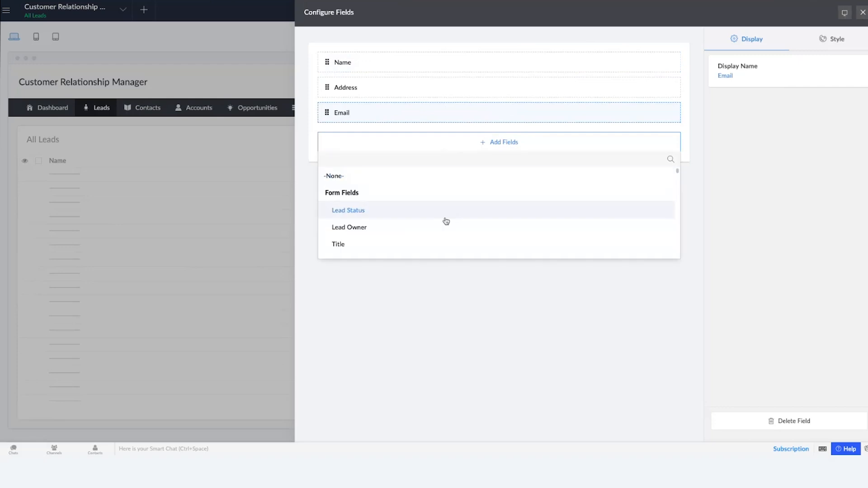
pyautogui.scroll(-10, 441, 225)
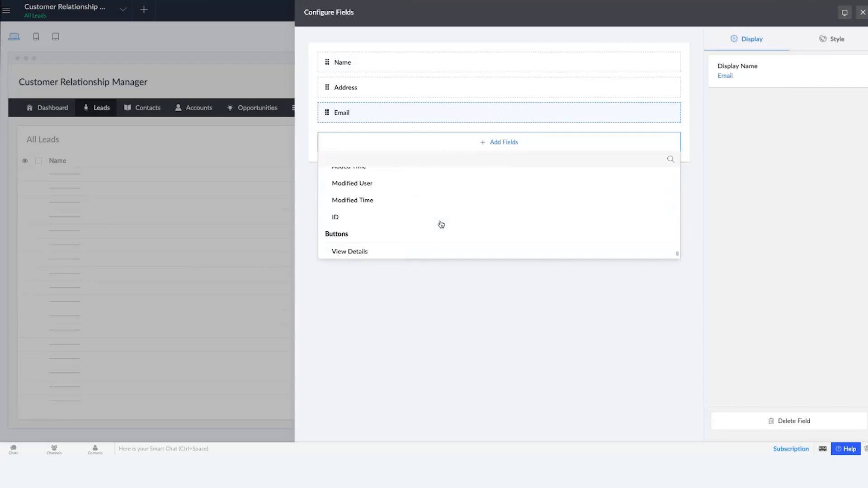
pyautogui.click(353, 234)
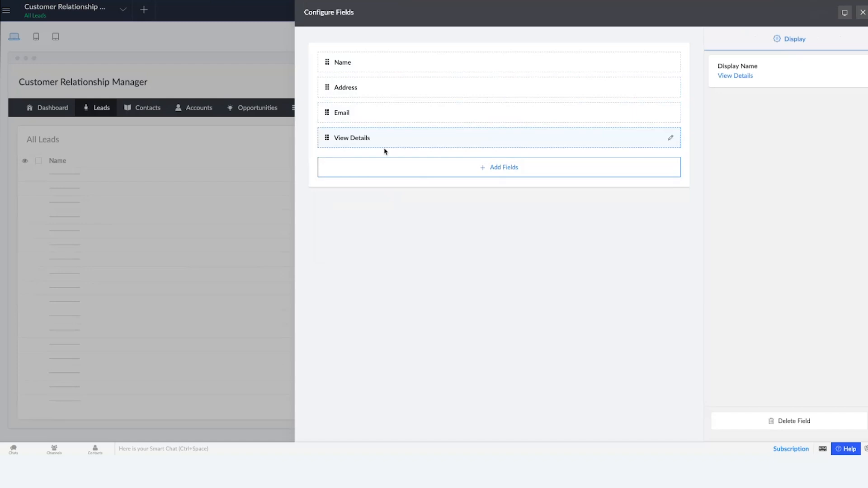
pyautogui.moveTo(326, 138); pyautogui.dragTo(332, 64)
pyautogui.click(863, 13)
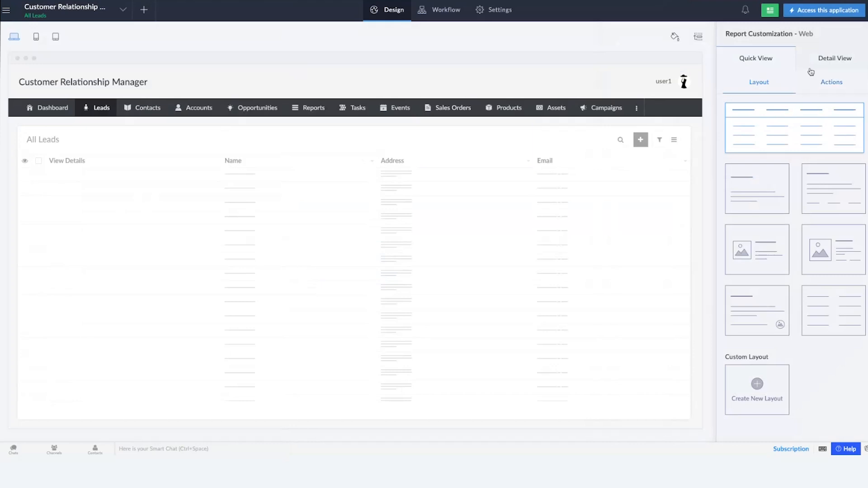
# Examine the report's Detail View layout and the lead's details page in the live application, returning to the Leads list
pyautogui.click(833, 61)
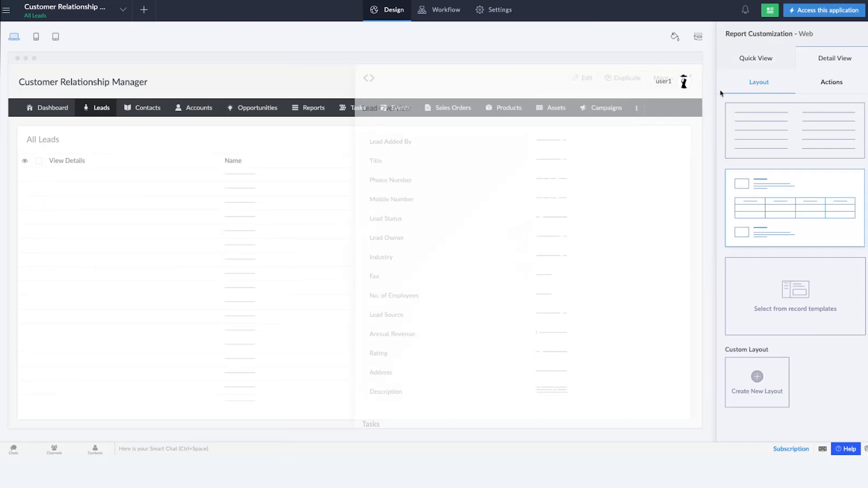
pyautogui.moveTo(526, 302)
pyautogui.click(824, 16)
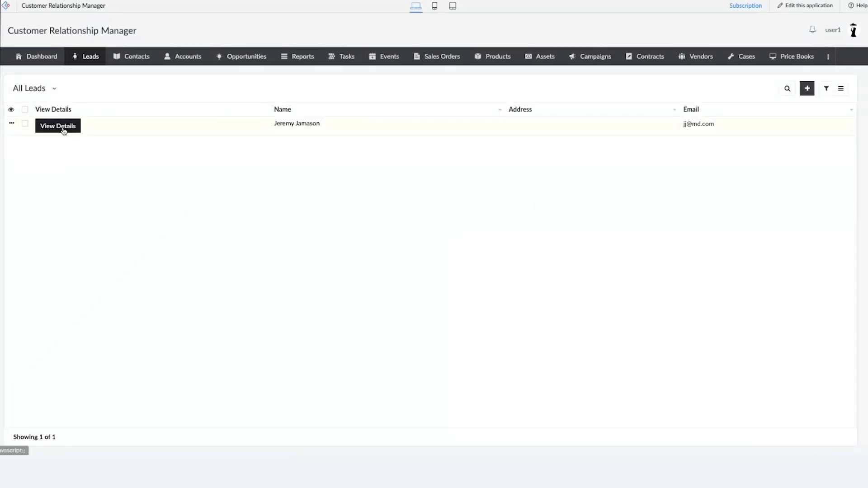
pyautogui.click(64, 130)
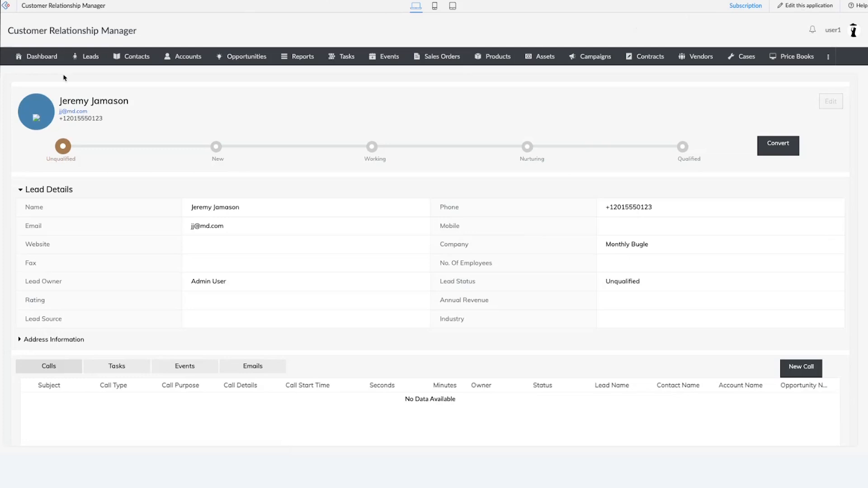
pyautogui.click(87, 56)
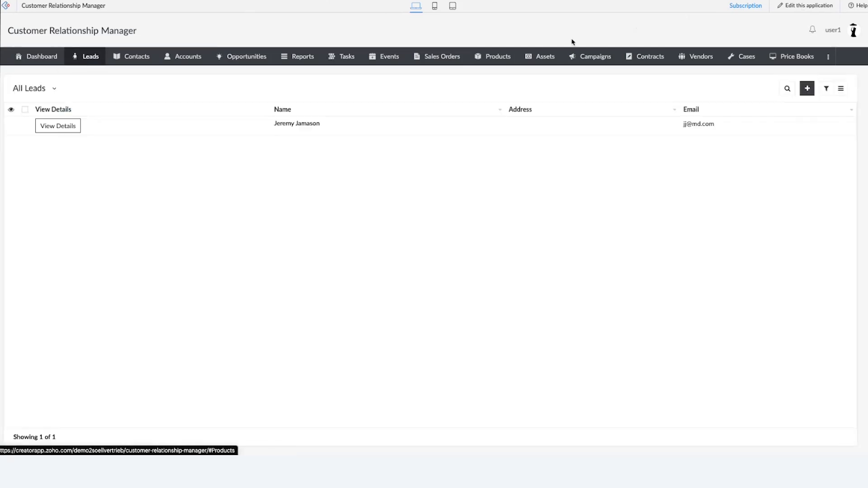
# Reopen the report's field configuration and start conditional formatting for Name from the red-background template with white text
pyautogui.click(807, 6)
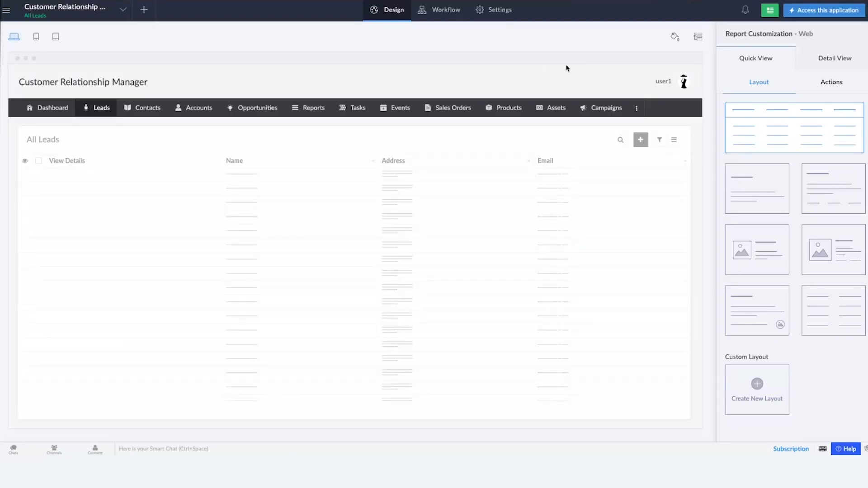
pyautogui.moveTo(406, 206)
pyautogui.click(376, 252)
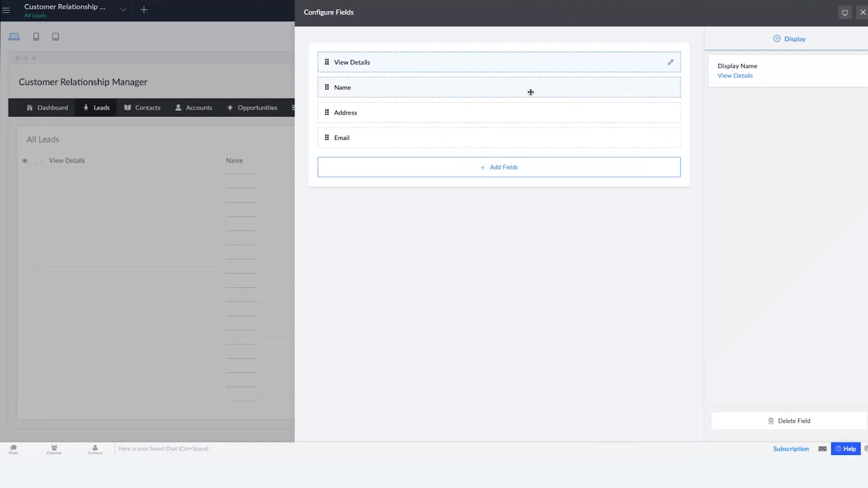
pyautogui.click(502, 89)
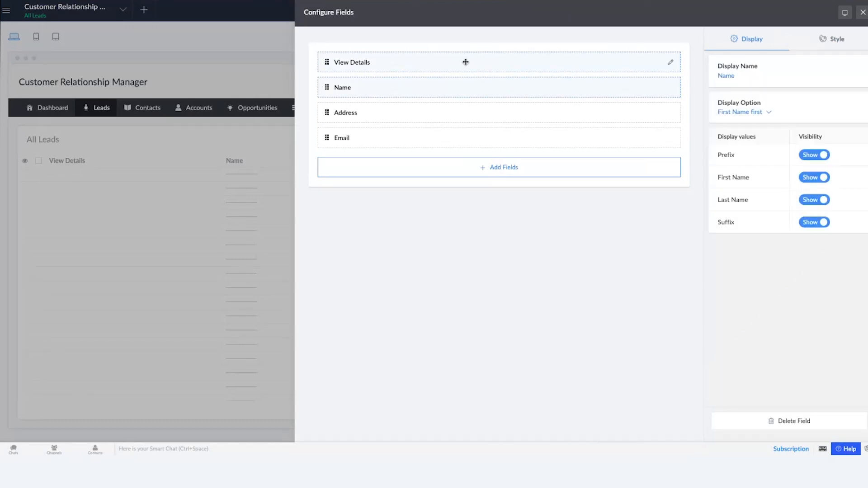
pyautogui.click(831, 40)
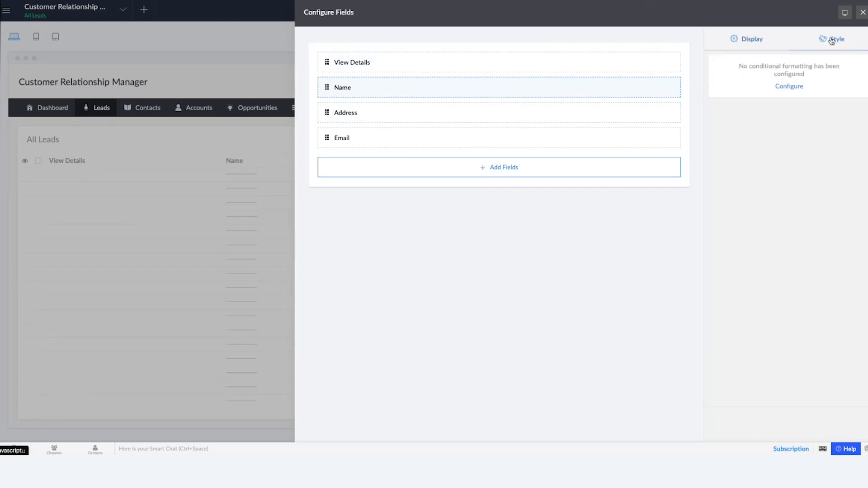
pyautogui.click(784, 89)
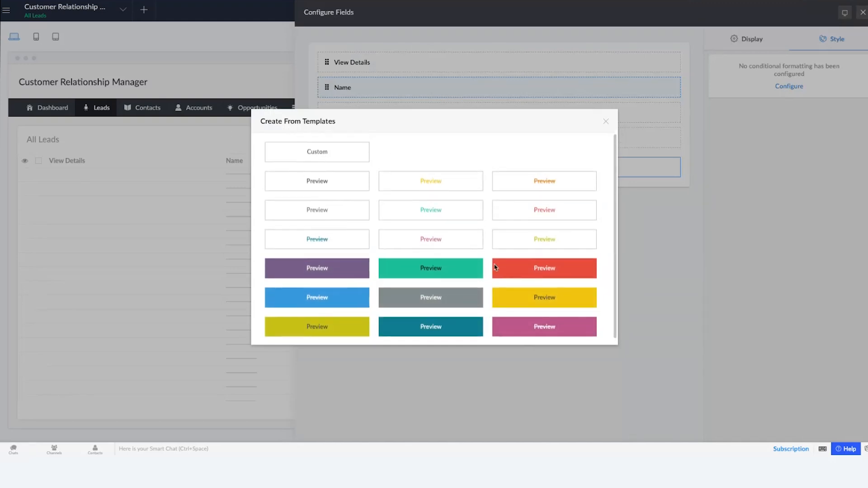
pyautogui.click(510, 272)
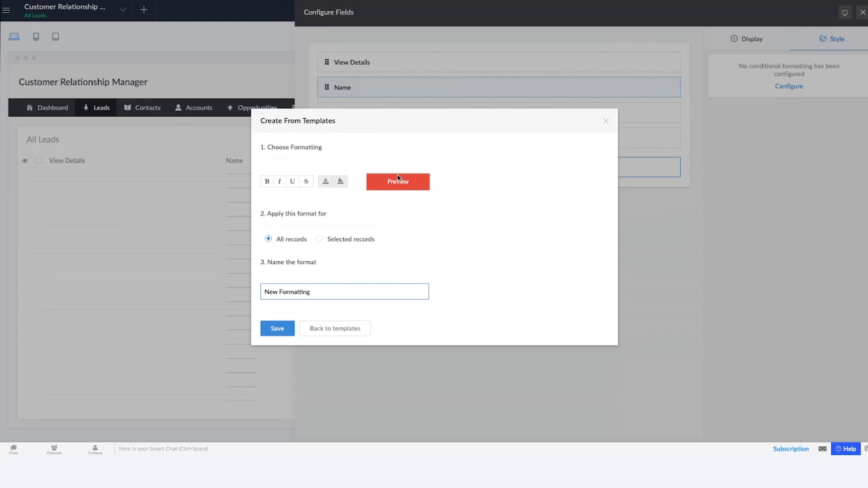
# Limit the Name formatting to selected records where Email is null and save the rule as New Formatting
pyautogui.click(319, 241)
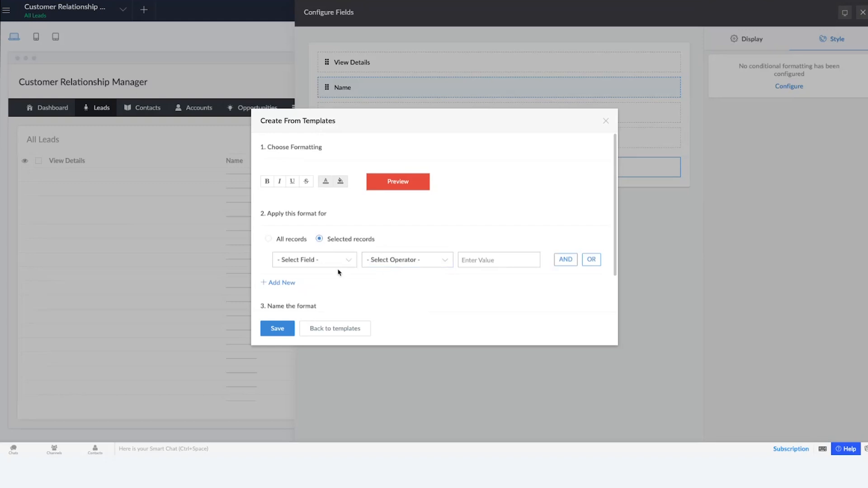
pyautogui.click(334, 266)
pyautogui.scroll(-5, 338, 349)
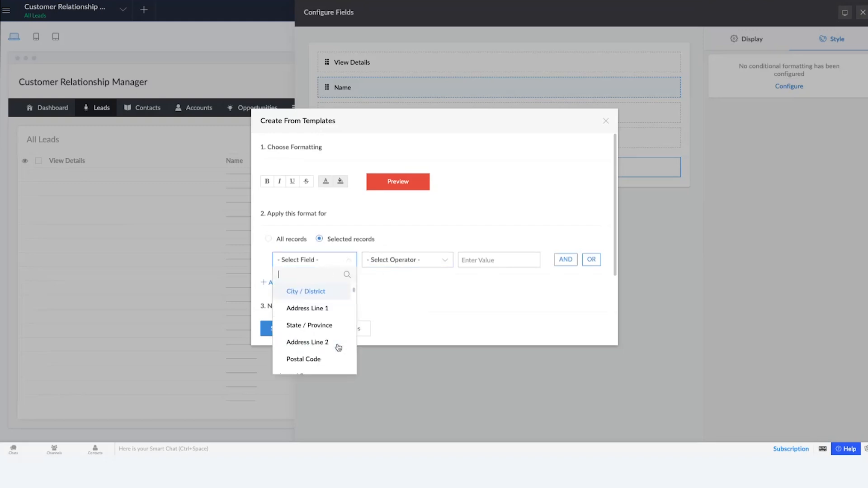
pyautogui.scroll(-1, 321, 315)
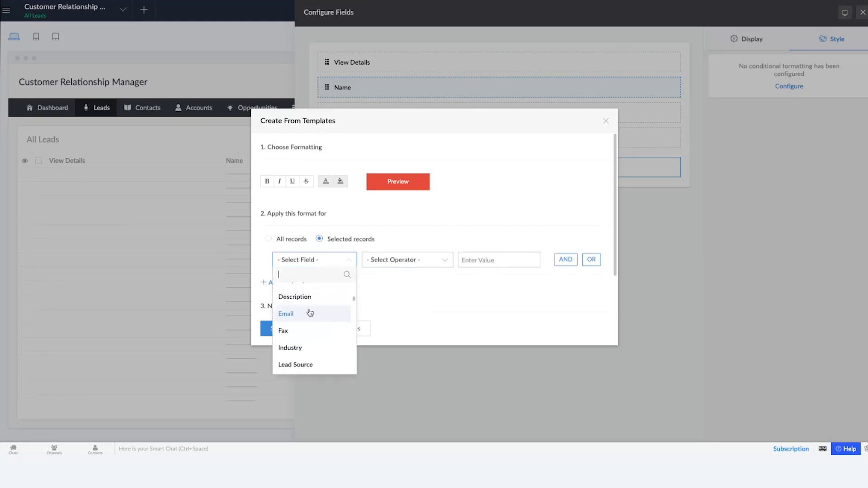
pyautogui.click(320, 316)
pyautogui.click(379, 309)
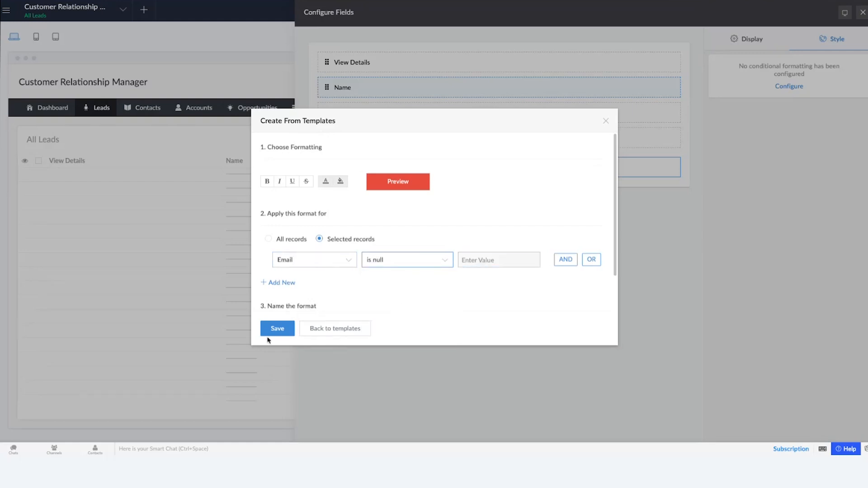
pyautogui.scroll(-2, 351, 296)
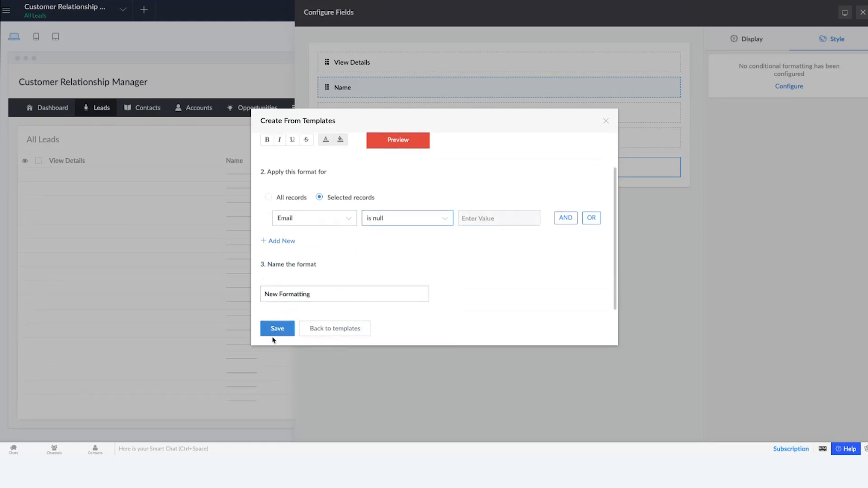
pyautogui.scroll(1, 342, 259)
pyautogui.scroll(-1, 322, 293)
pyautogui.click(277, 326)
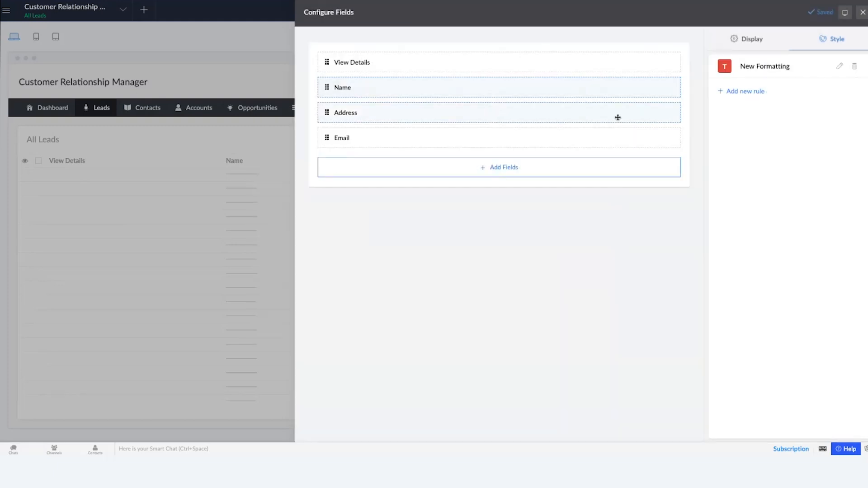
# Apply the existing New Formatting rule to the Email field and save it
pyautogui.click(520, 113)
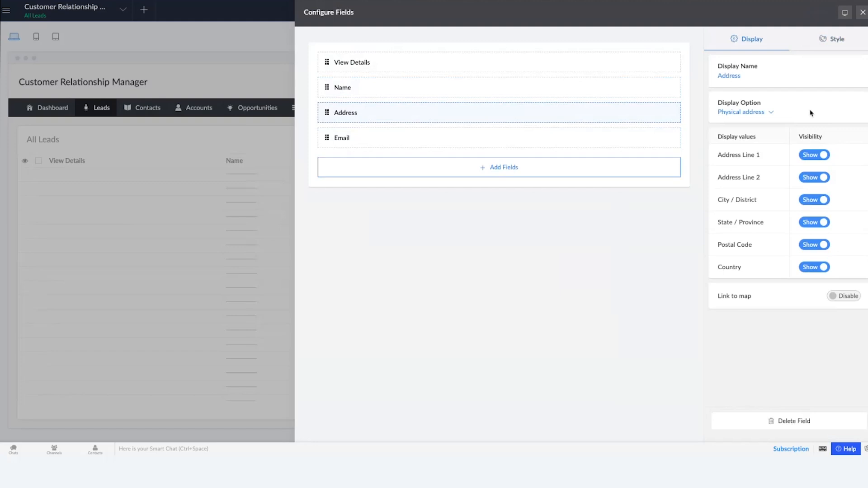
pyautogui.click(530, 138)
pyautogui.click(831, 39)
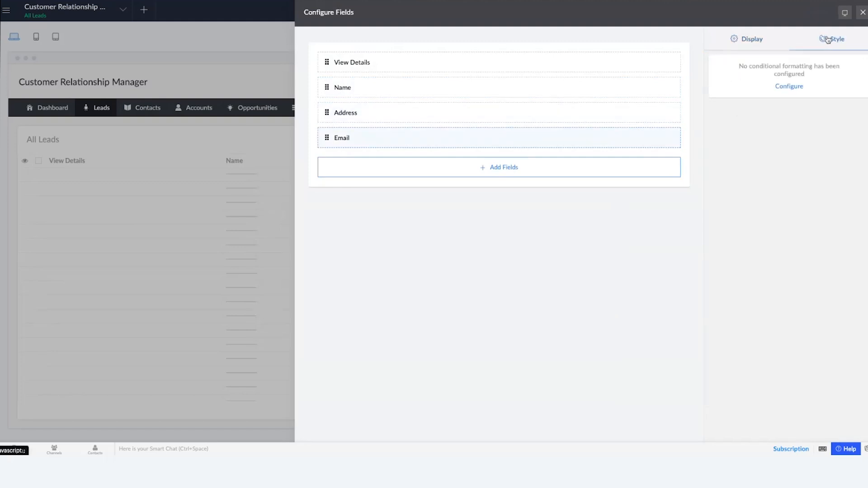
pyautogui.click(792, 87)
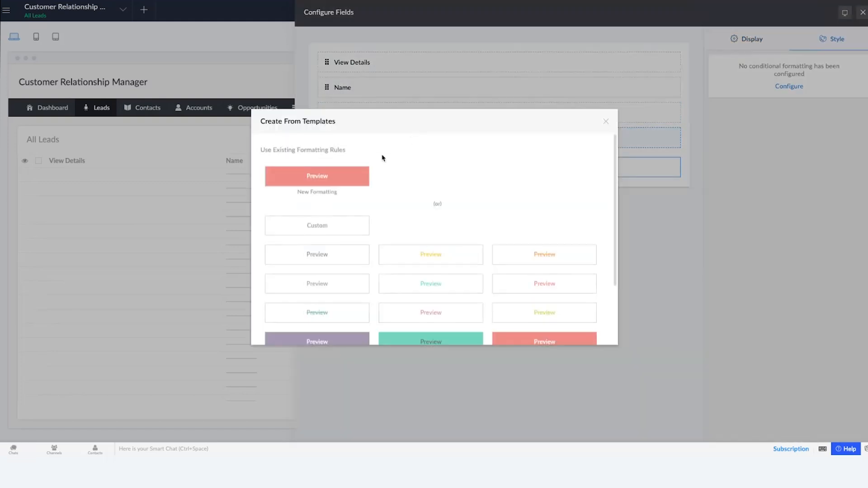
pyautogui.click(324, 181)
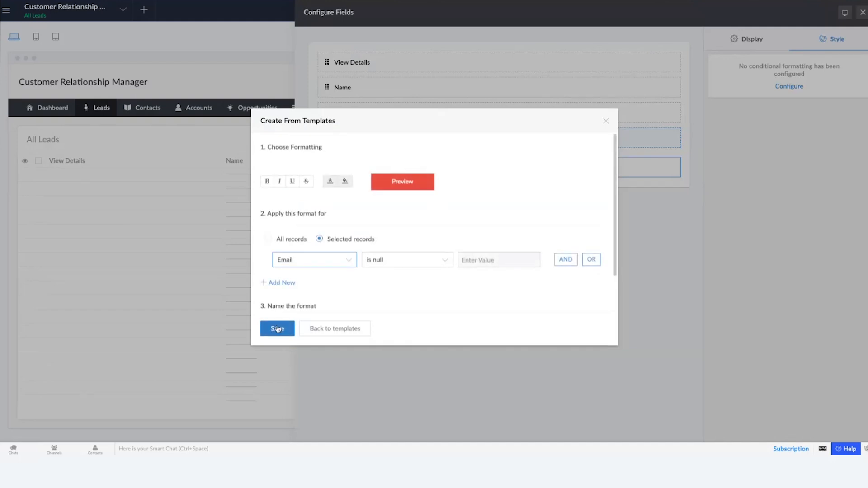
pyautogui.click(277, 329)
# Open the live All Leads report and refresh it to check the conditional formatting
pyautogui.click(844, 12)
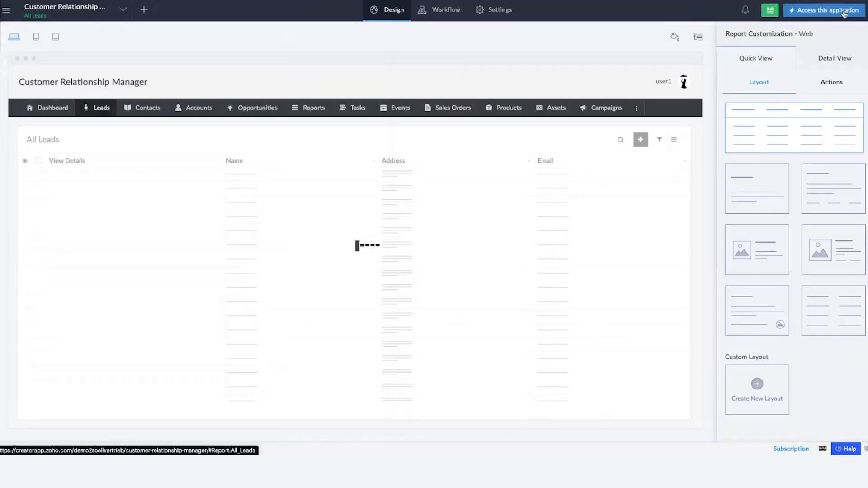
pyautogui.moveTo(539, 164)
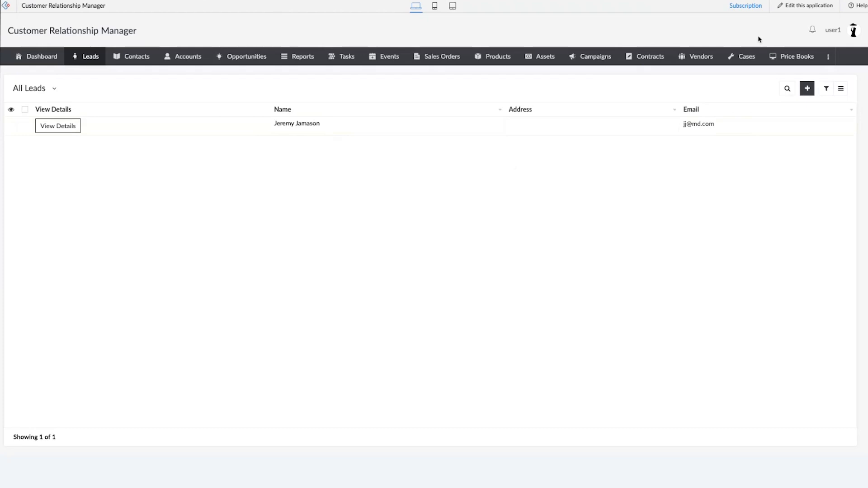
pyautogui.press('super+r')
# Edit the Name field's New Formatting rule so its Email condition is "is not null", and save it
pyautogui.click(804, 6)
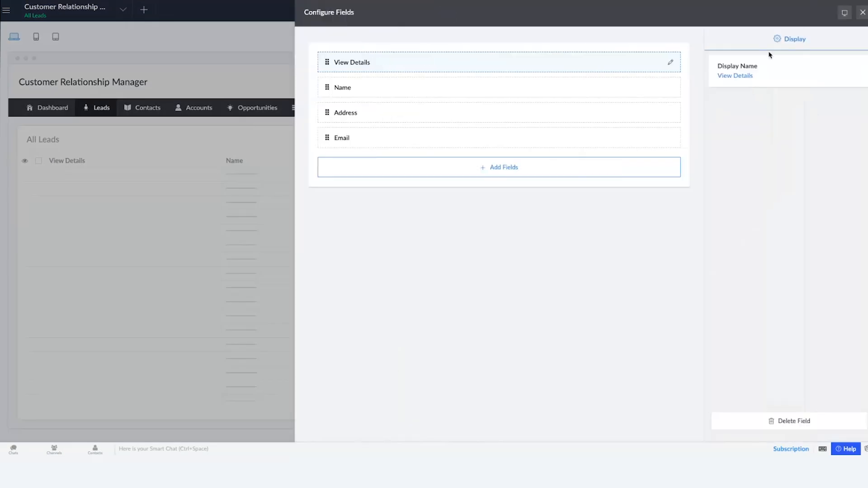
pyautogui.click(572, 87)
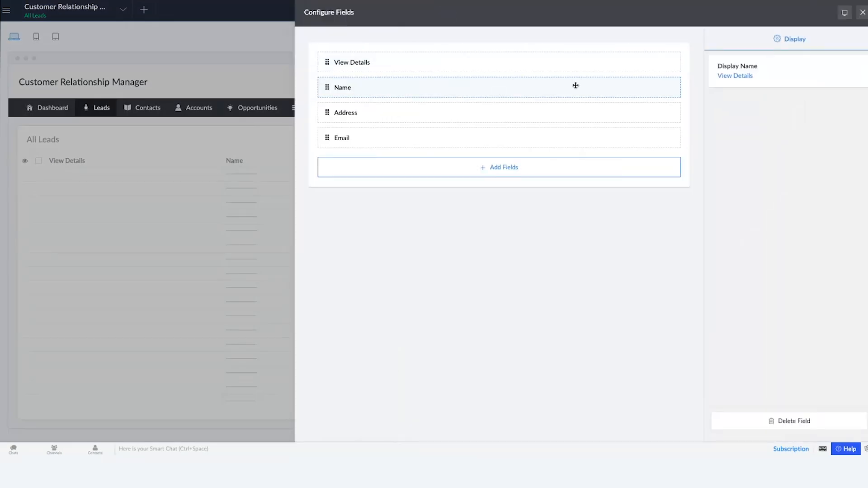
pyautogui.click(837, 38)
pyautogui.click(763, 78)
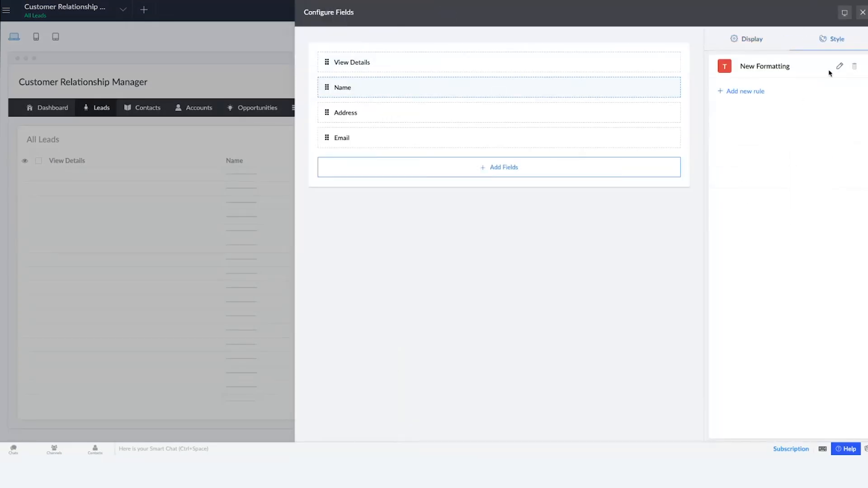
pyautogui.click(839, 66)
pyautogui.click(406, 282)
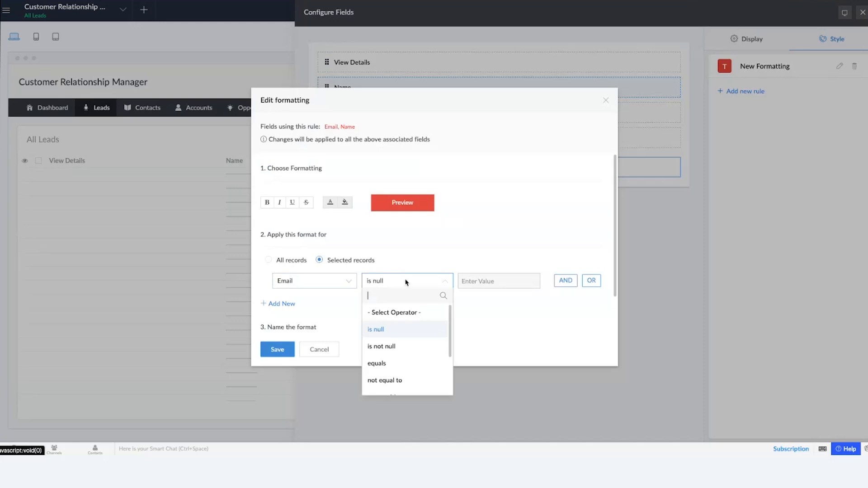
pyautogui.click(397, 348)
pyautogui.click(273, 357)
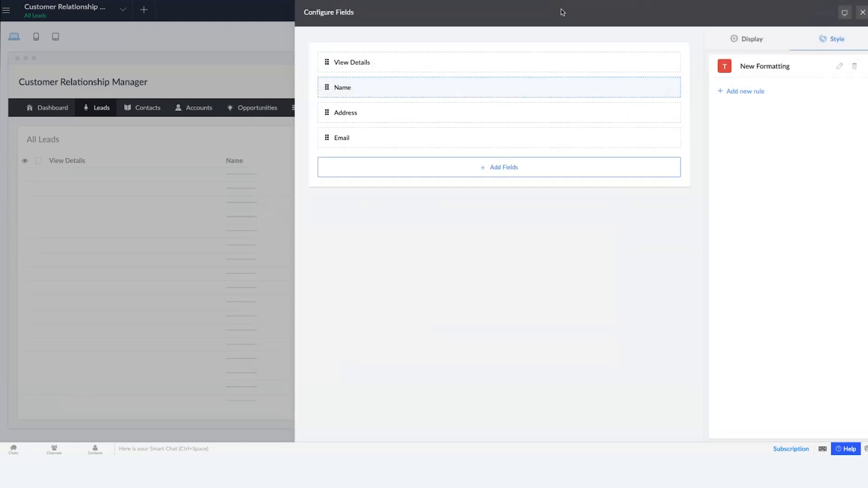
# Check the updated formatting in the live All Leads report and open the web theme settings in the editor
pyautogui.click(862, 13)
pyautogui.click(836, 11)
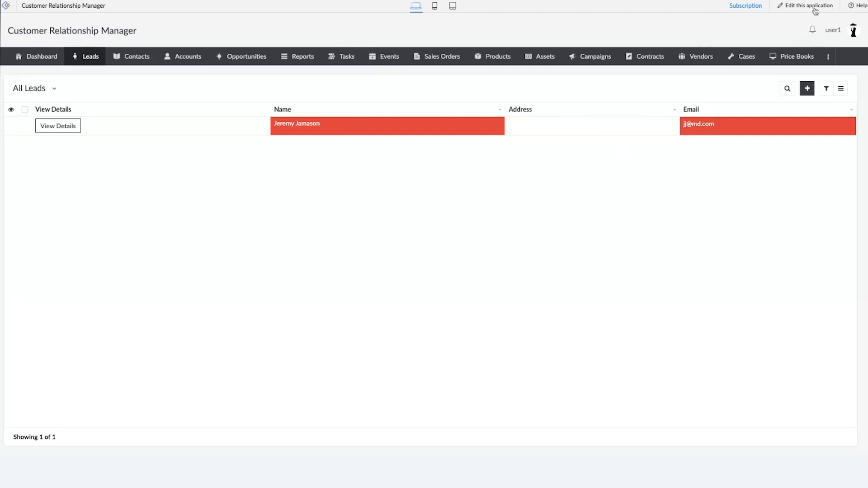
pyautogui.click(792, 5)
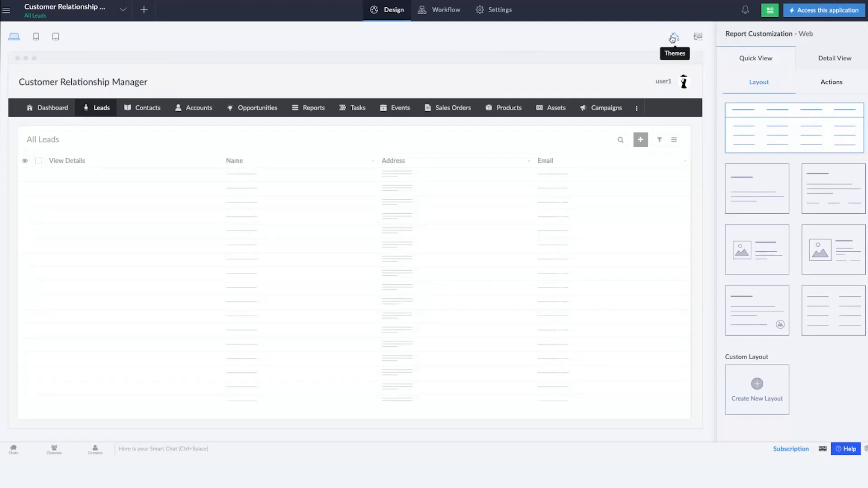
pyautogui.click(675, 38)
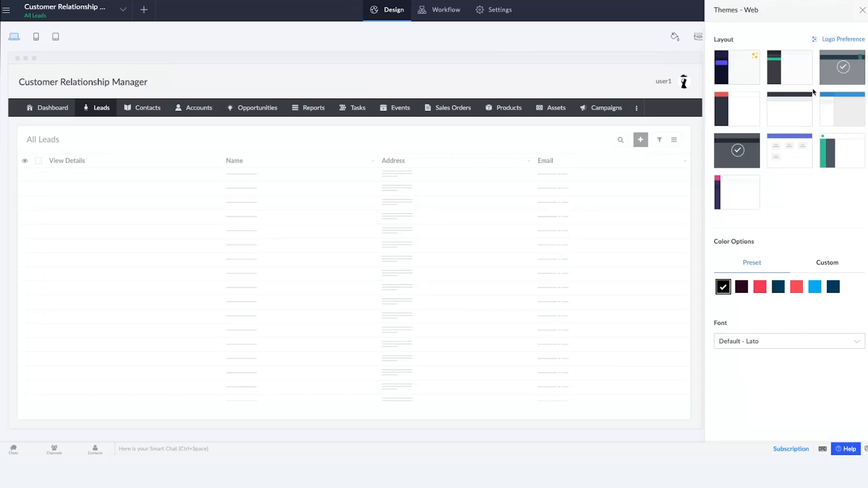
# Try the dark sidebar theme layout, view the custom color options, and restore the horizontal-menu layout
pyautogui.click(737, 67)
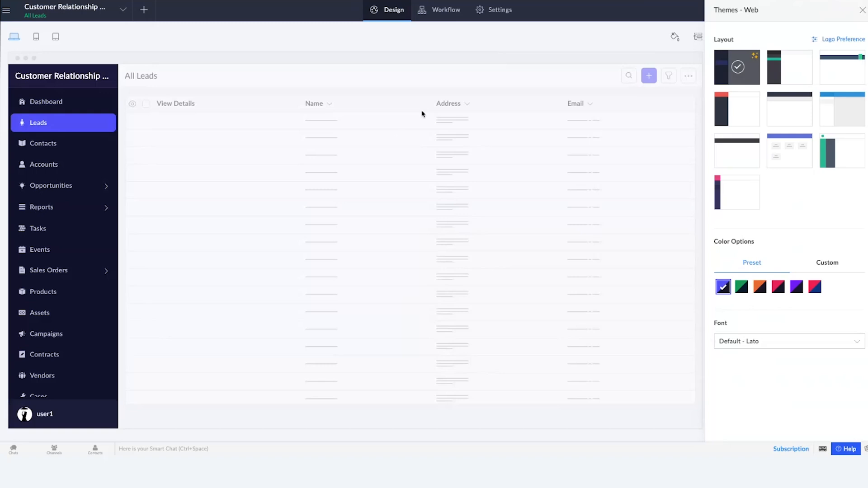
pyautogui.click(835, 267)
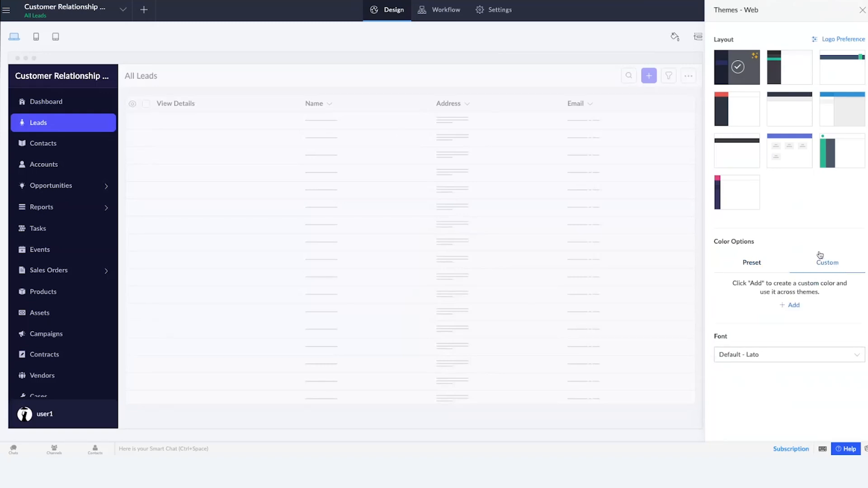
pyautogui.click(737, 151)
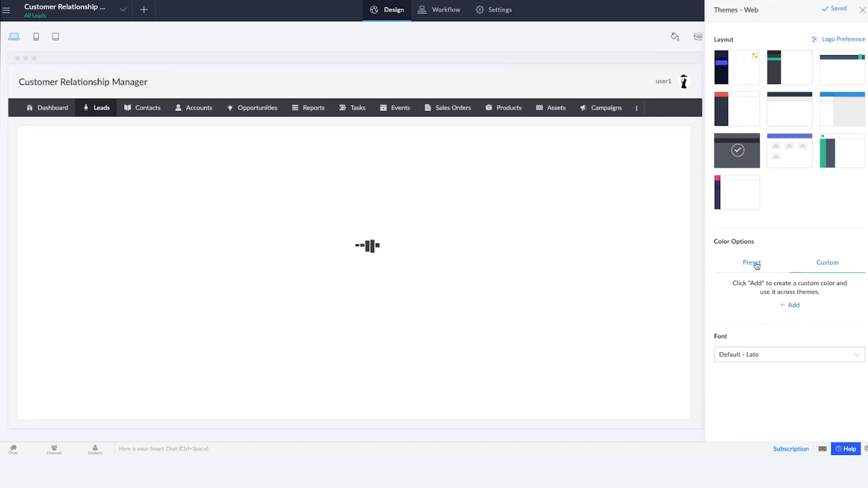
# Apply the light blue preset color, and save a custom color with the theme/brand color set to #b1daf2
pyautogui.click(756, 265)
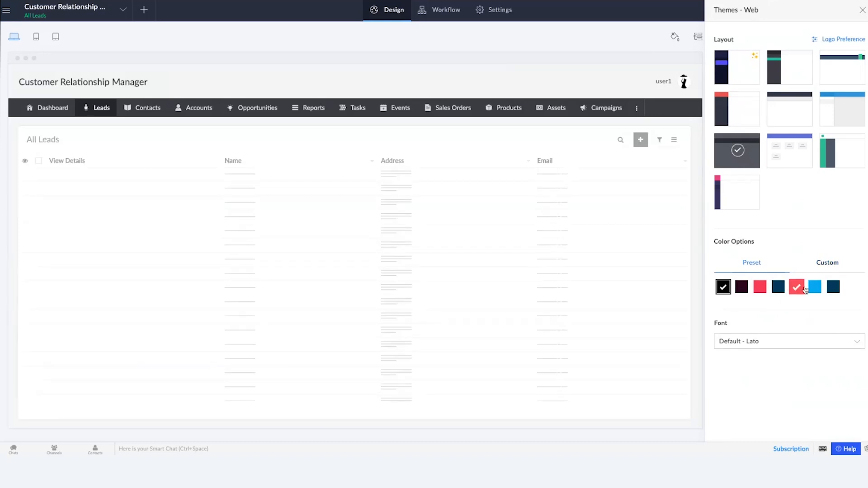
pyautogui.click(814, 287)
pyautogui.click(833, 266)
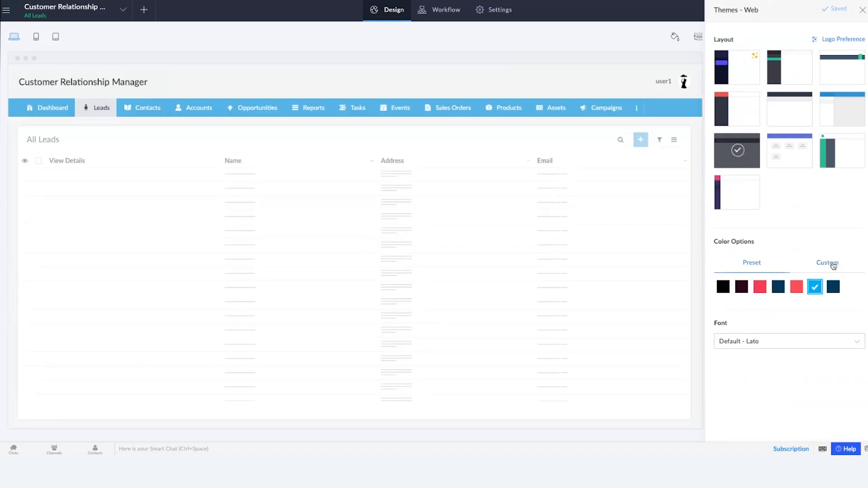
pyautogui.click(791, 306)
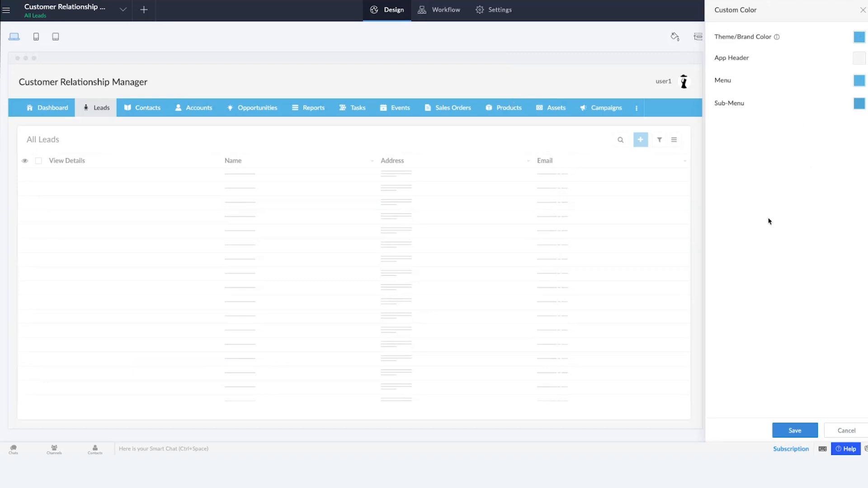
pyautogui.click(858, 37)
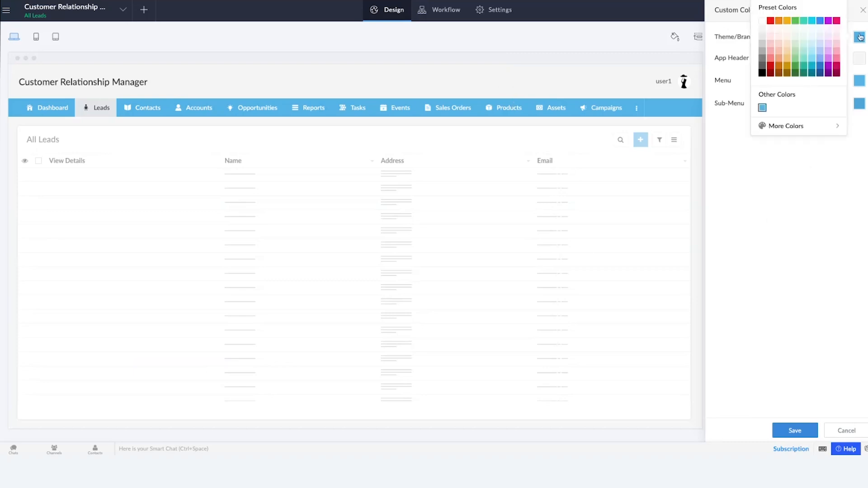
pyautogui.click(774, 125)
pyautogui.moveTo(812, 11); pyautogui.dragTo(780, 7)
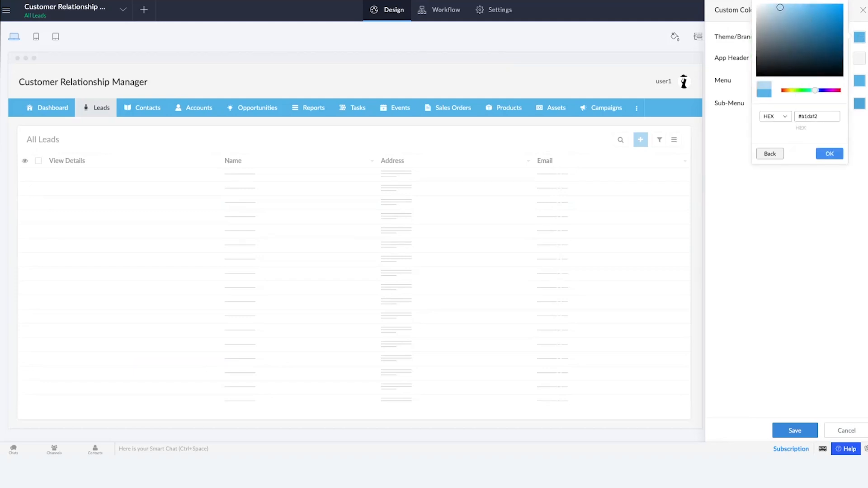
pyautogui.click(827, 153)
pyautogui.click(786, 433)
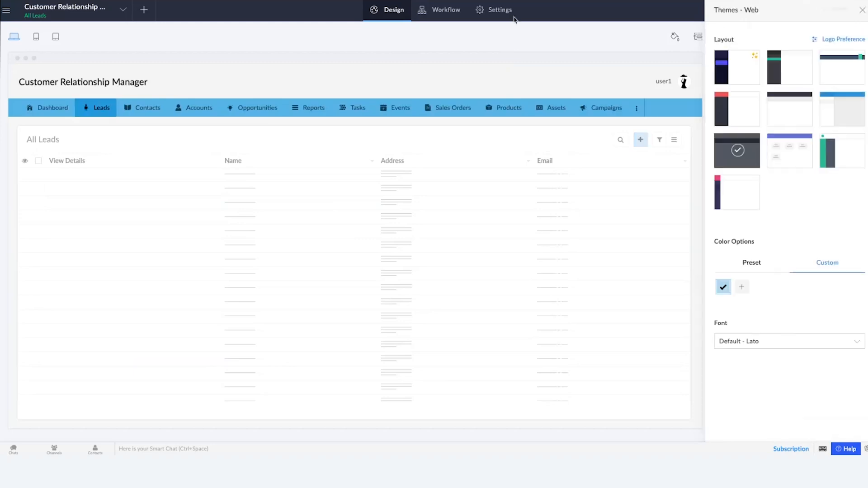
# View the new theme and the display options in the live All Leads report, and return to the editor
pyautogui.click(863, 11)
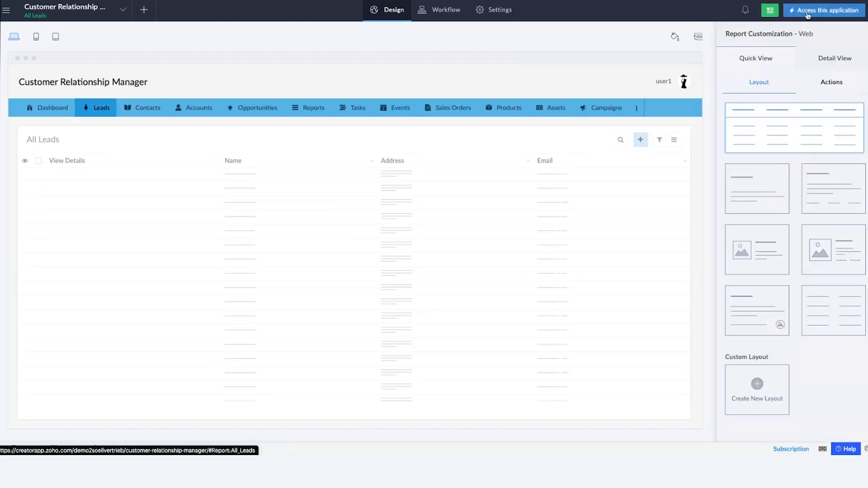
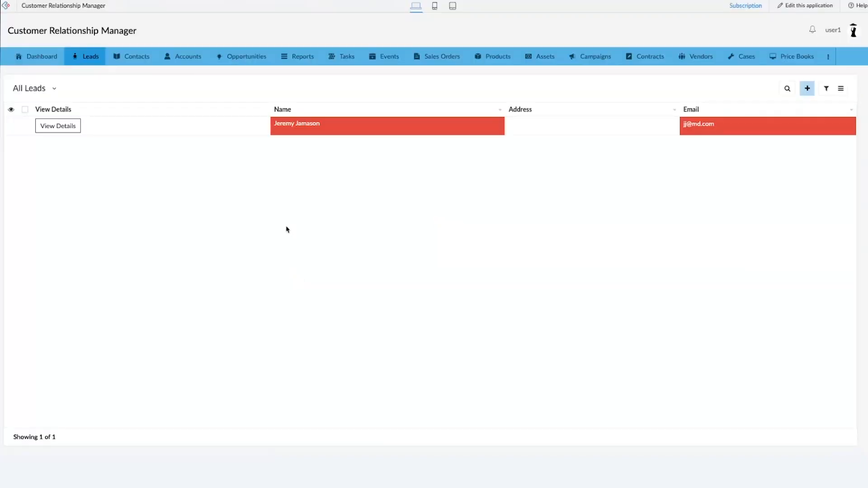
pyautogui.click(842, 91)
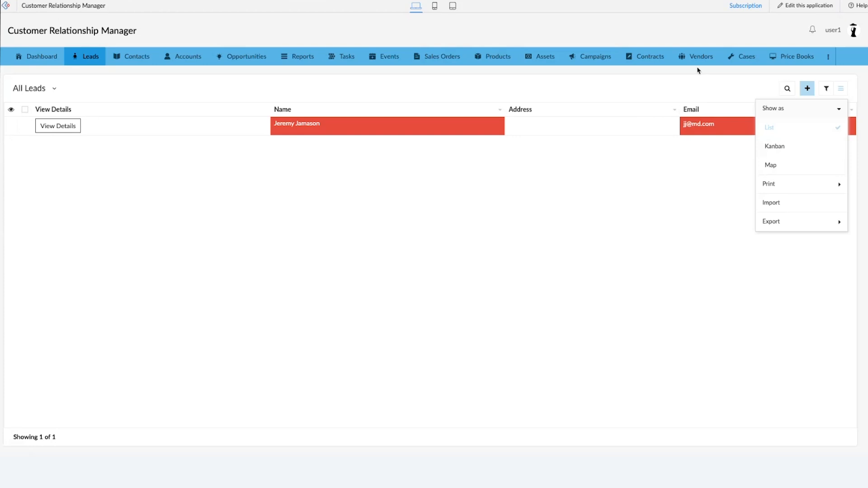
pyautogui.click(814, 7)
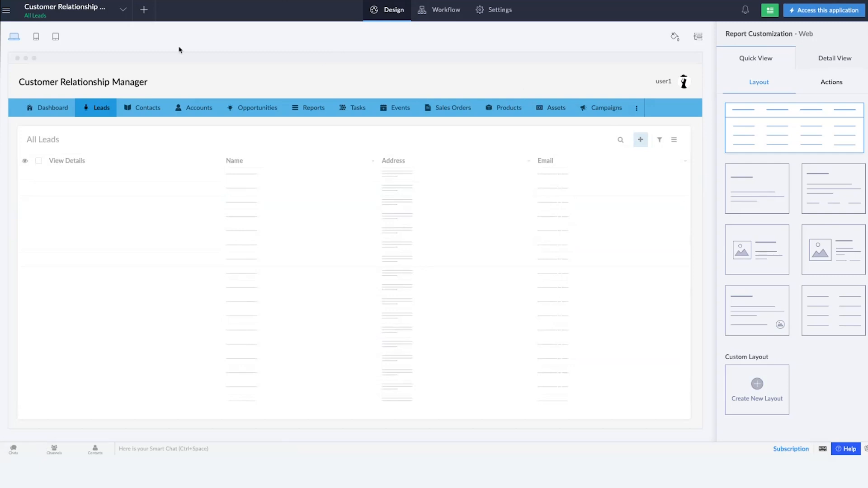
# Start a new Calendar report based on the Create Lead form
pyautogui.click(148, 11)
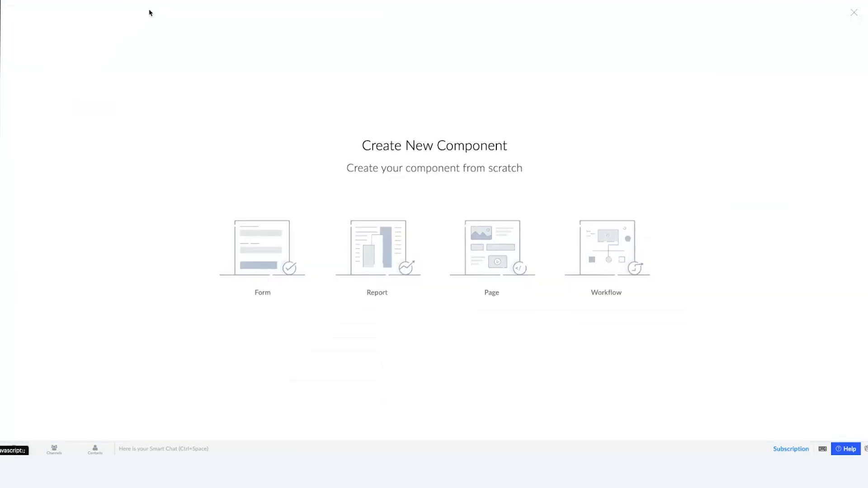
pyautogui.click(373, 254)
pyautogui.moveTo(592, 434)
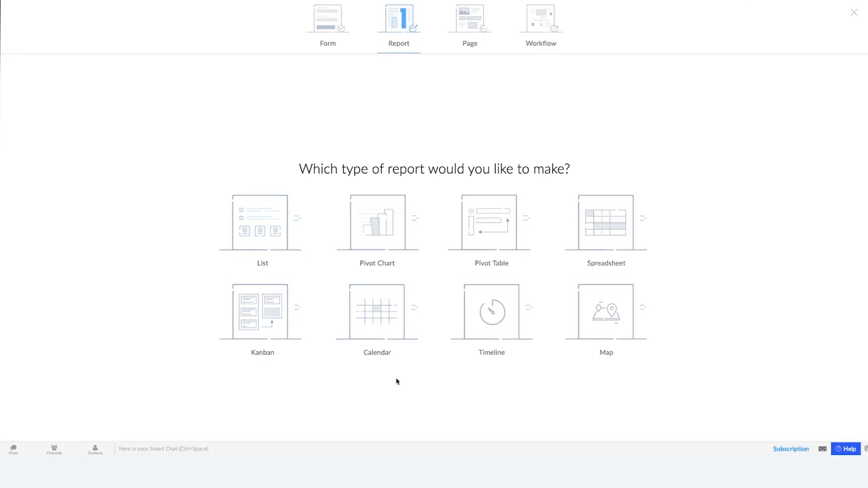
pyautogui.click(383, 321)
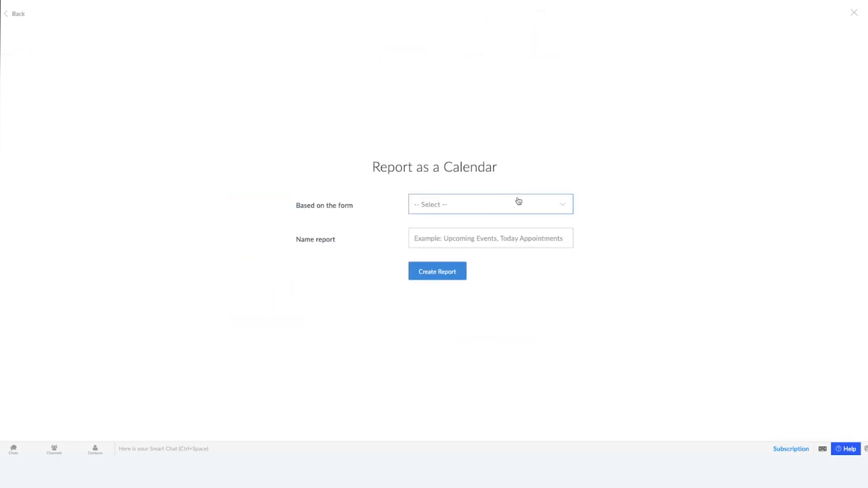
pyautogui.click(518, 202)
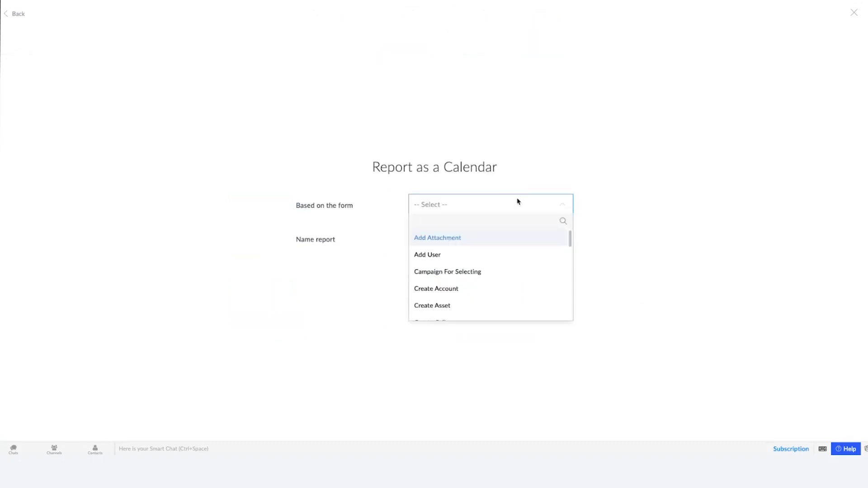
pyautogui.write('lea')
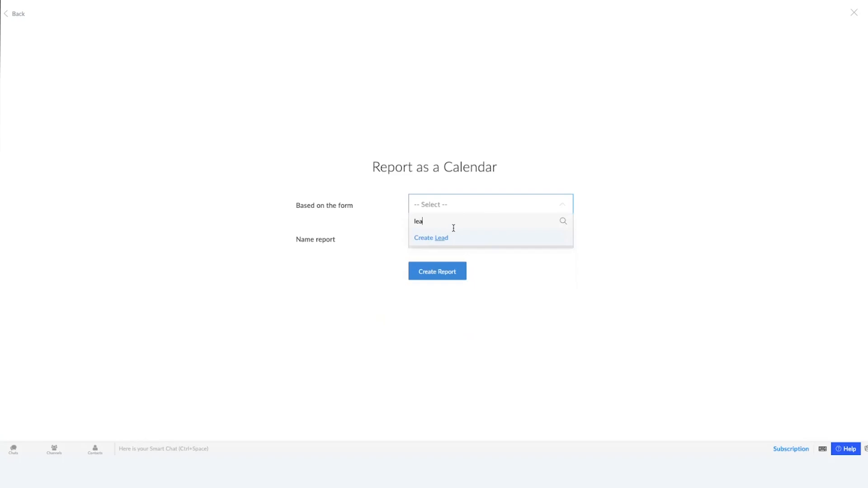
pyautogui.click(449, 238)
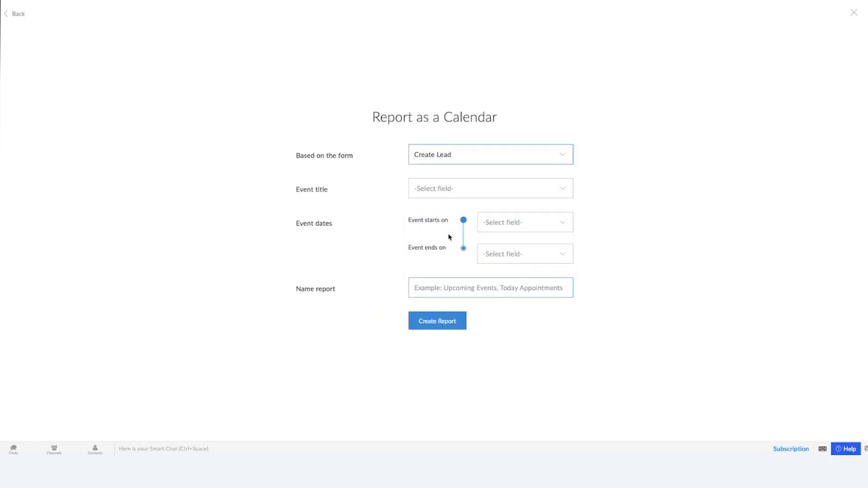
# Use the Name field as the event title of the calendar report
pyautogui.click(464, 196)
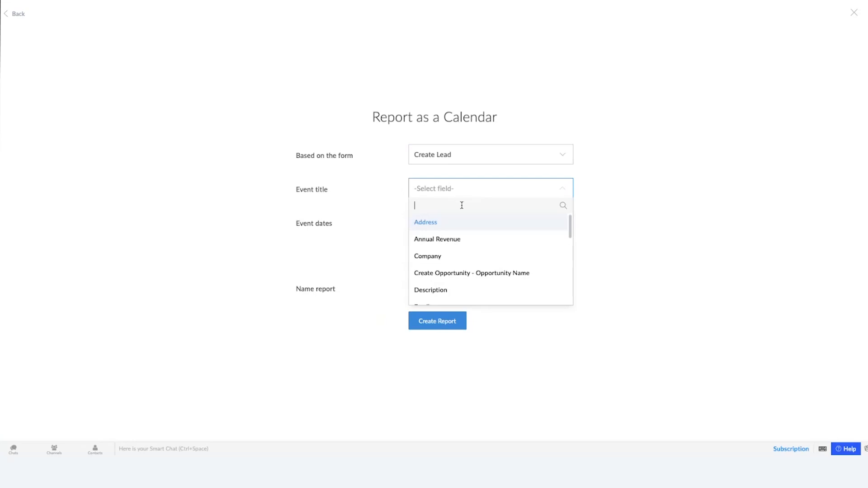
pyautogui.write('na')
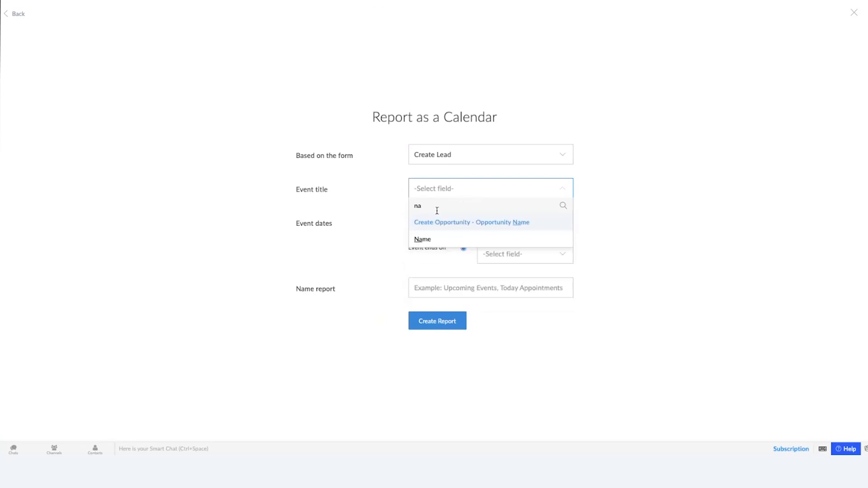
pyautogui.click(418, 239)
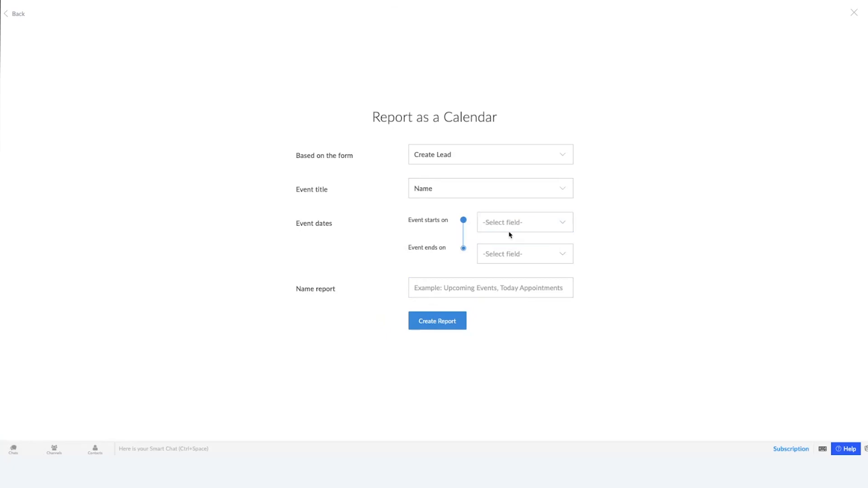
# Set both the start and end dates of the calendar events to Added Time
pyautogui.click(523, 223)
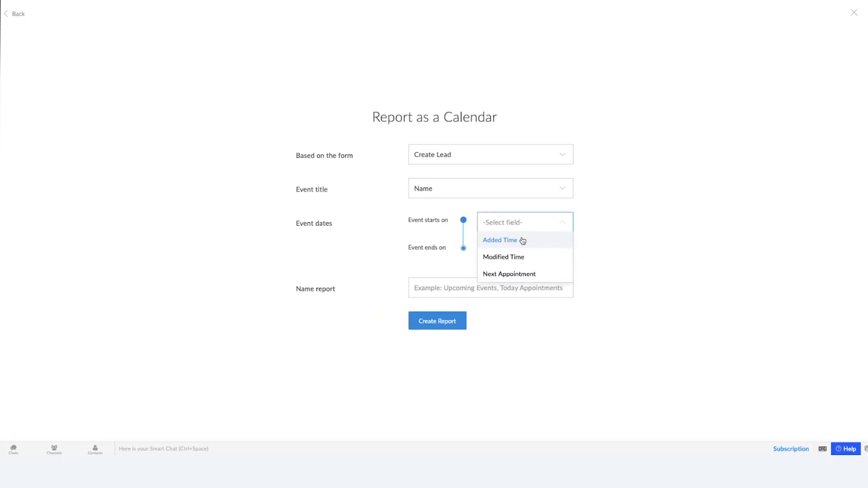
pyautogui.click(522, 241)
pyautogui.click(548, 223)
pyautogui.click(542, 223)
pyautogui.click(546, 256)
pyautogui.click(543, 267)
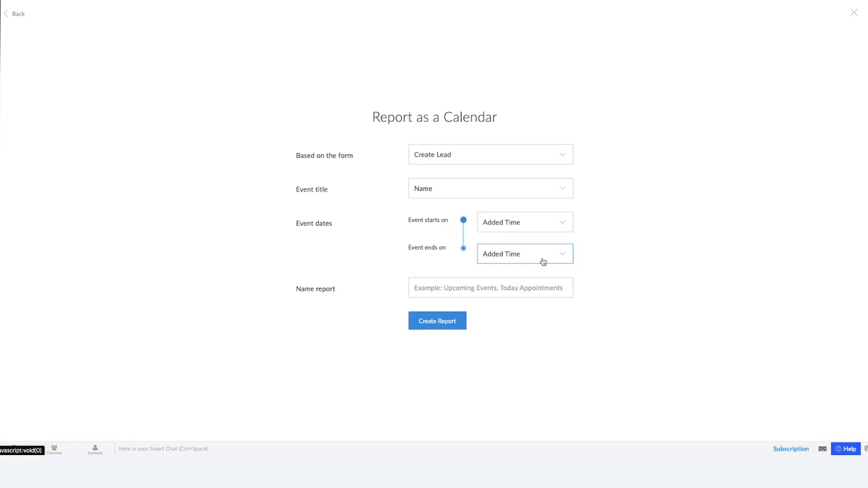
pyautogui.click(489, 258)
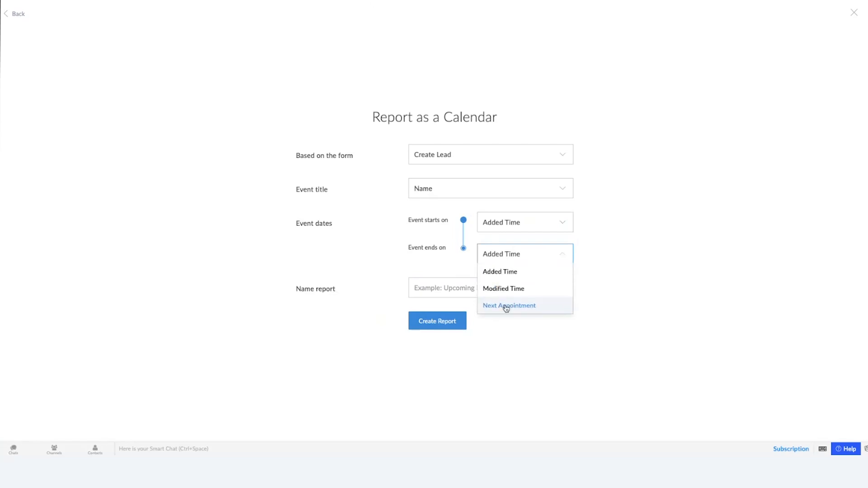
pyautogui.click(675, 246)
# Name the report Calendar and create it
pyautogui.click(453, 289)
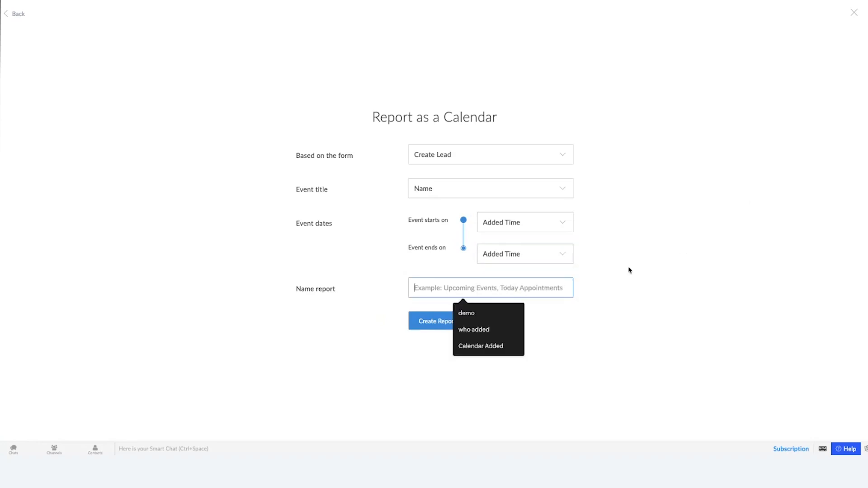
pyautogui.write('Calendar')
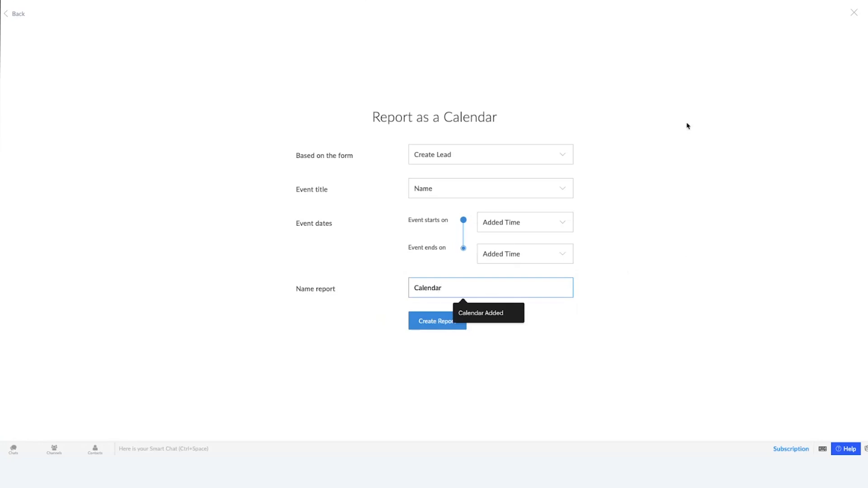
pyautogui.click(437, 322)
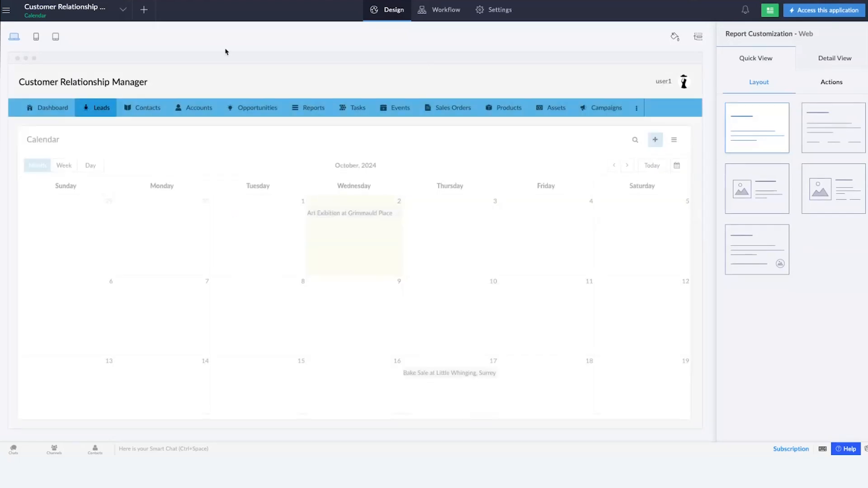
# Open the live Calendar report, view the lead's details from its calendar event, and return to the editor
pyautogui.click(283, 211)
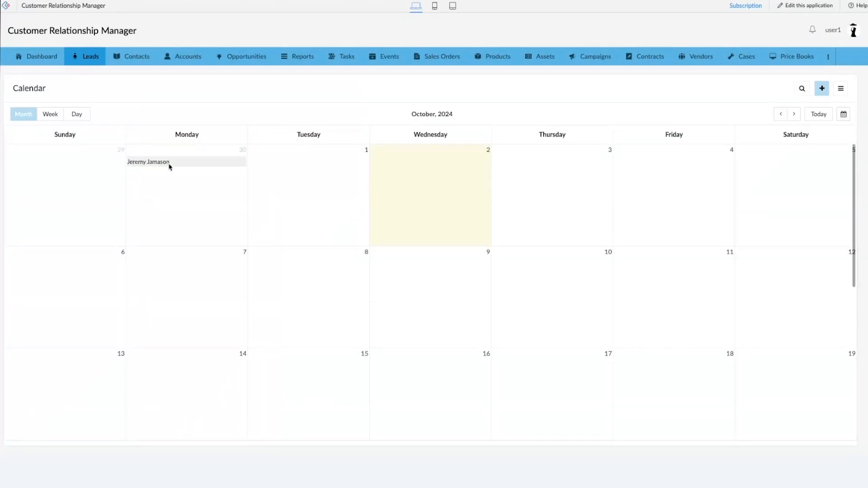
pyautogui.click(178, 164)
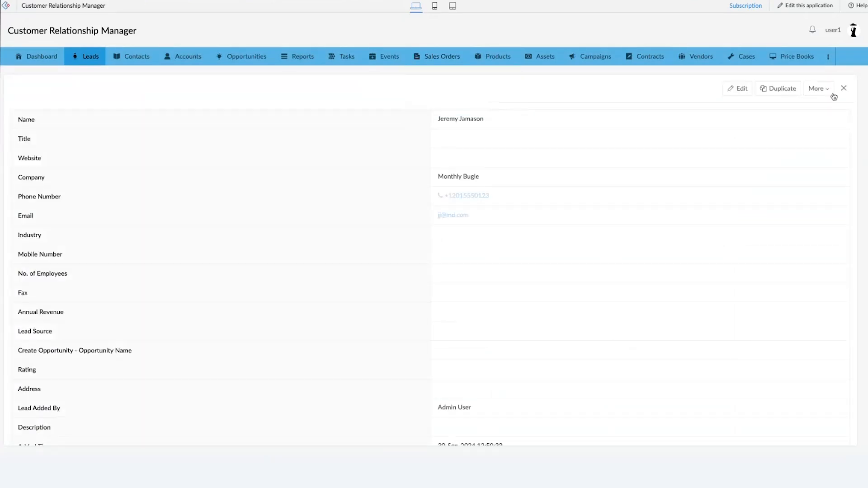
pyautogui.click(843, 89)
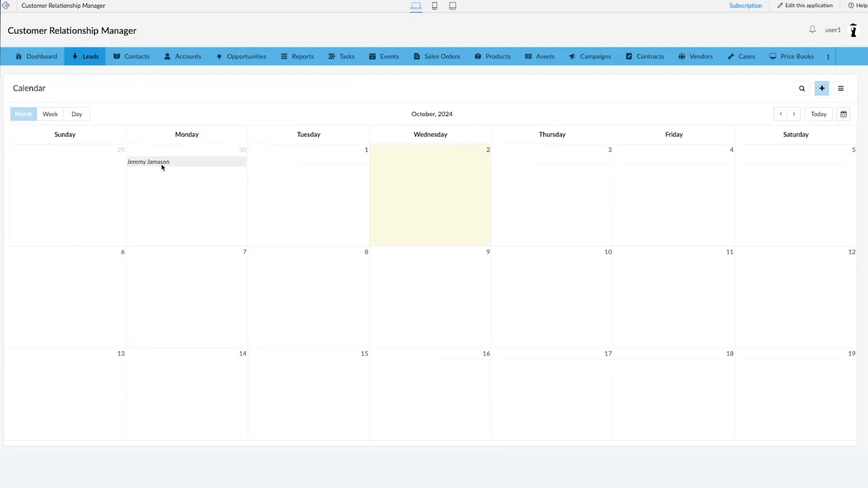
pyautogui.moveTo(163, 168)
pyautogui.click(798, 5)
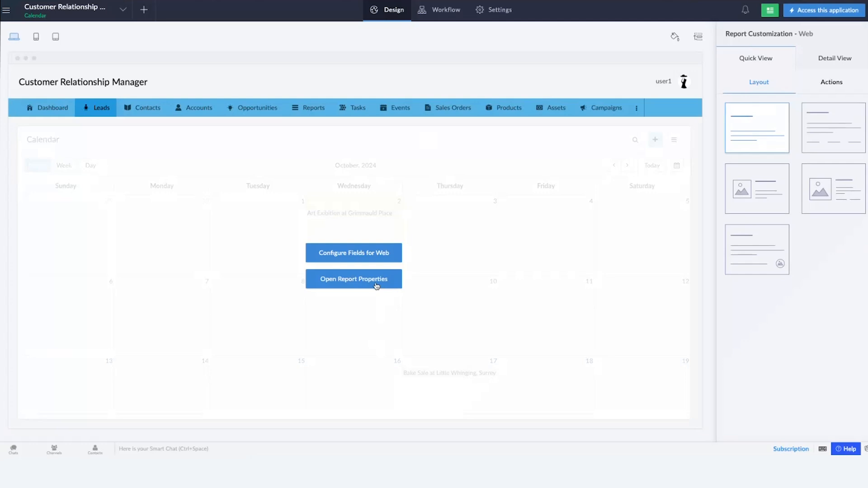
# Open the Calendar report's properties and set its default view to Month
pyautogui.click(376, 285)
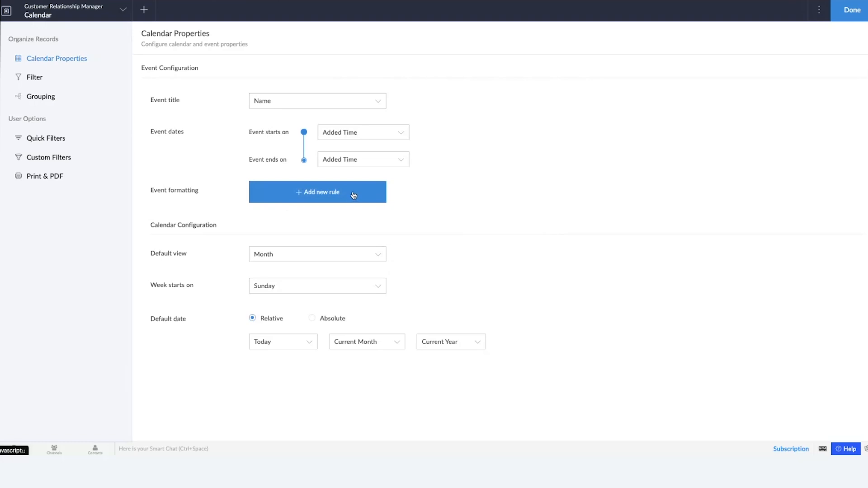
pyautogui.click(301, 254)
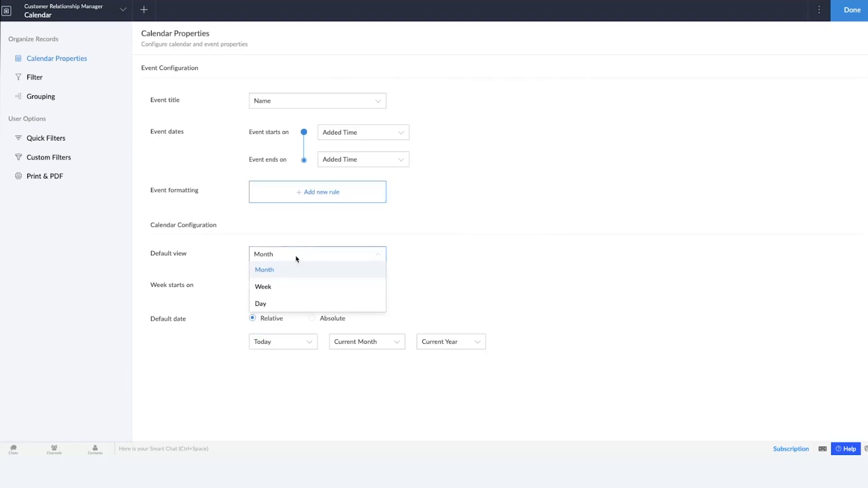
pyautogui.click(170, 264)
pyautogui.click(320, 250)
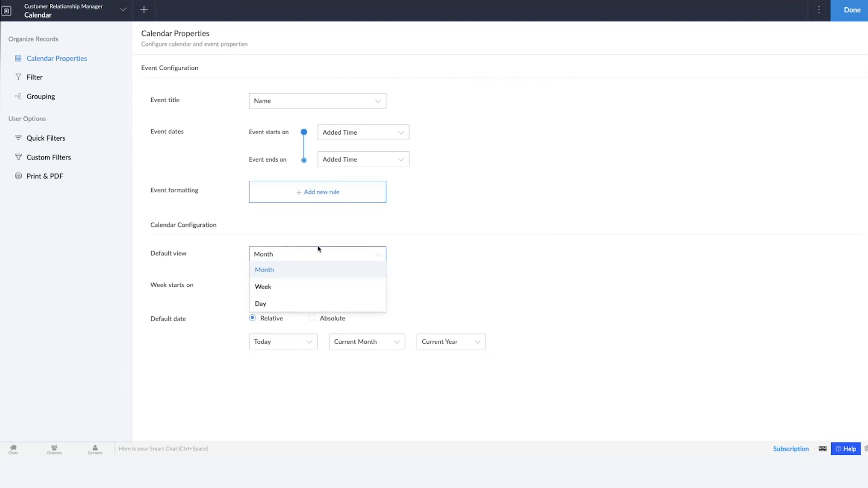
pyautogui.click(293, 292)
pyautogui.click(296, 257)
pyautogui.click(283, 268)
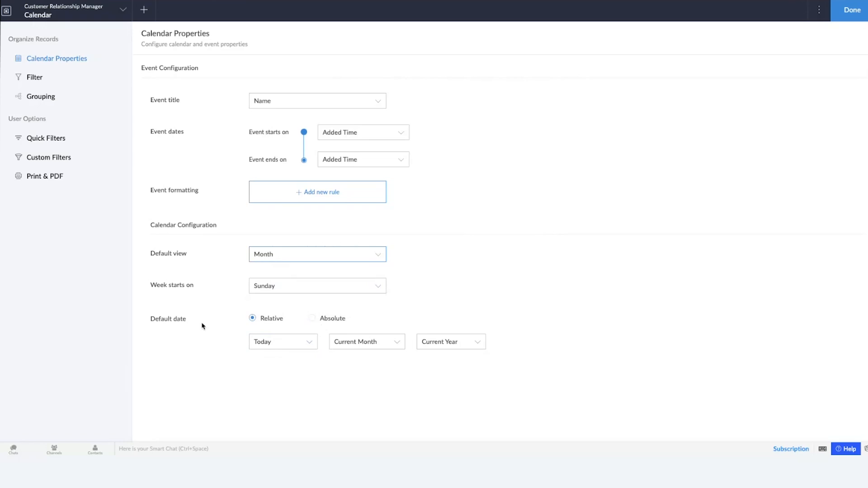
# Set the calendar's weeks to start on Wednesday and finish editing the report properties
pyautogui.click(319, 292)
pyautogui.scroll(-1, 311, 326)
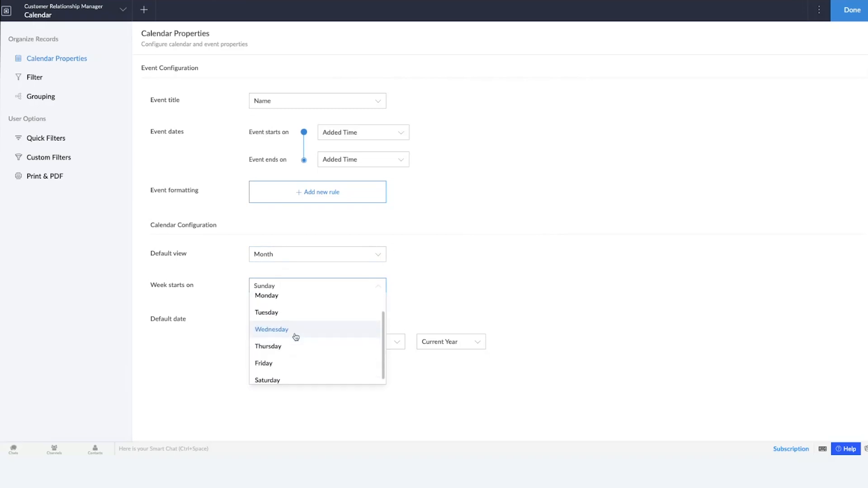
pyautogui.click(280, 310)
pyautogui.click(322, 286)
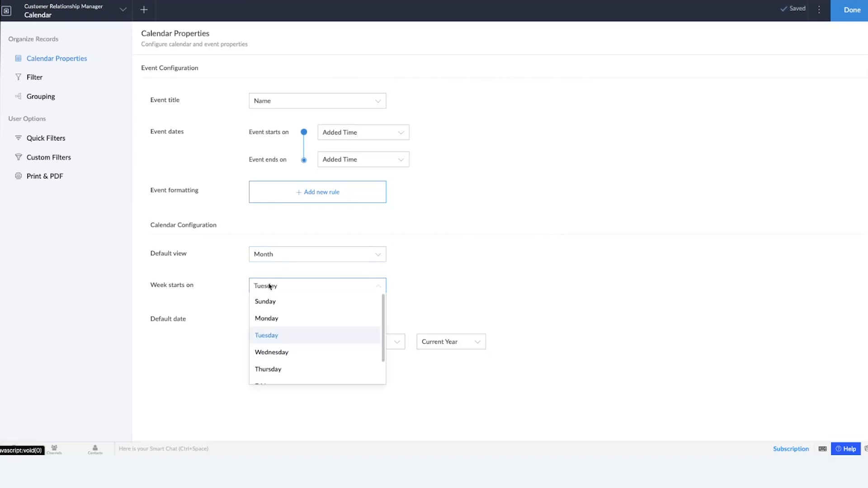
pyautogui.click(285, 351)
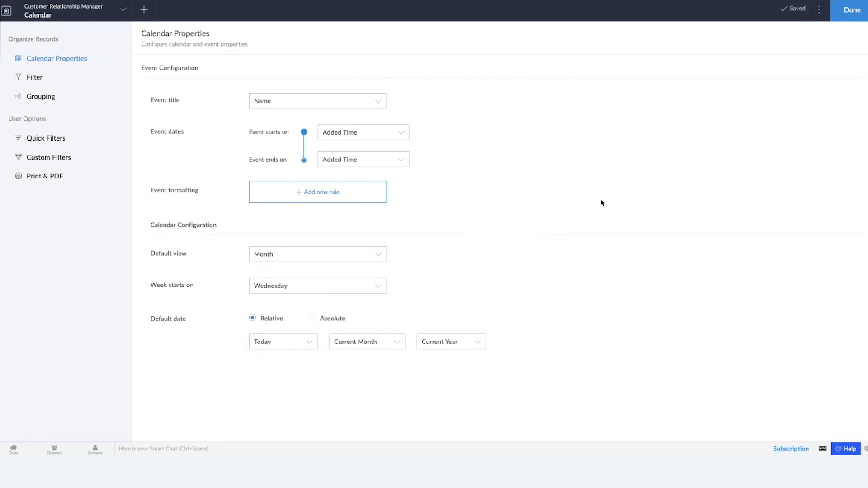
pyautogui.click(844, 17)
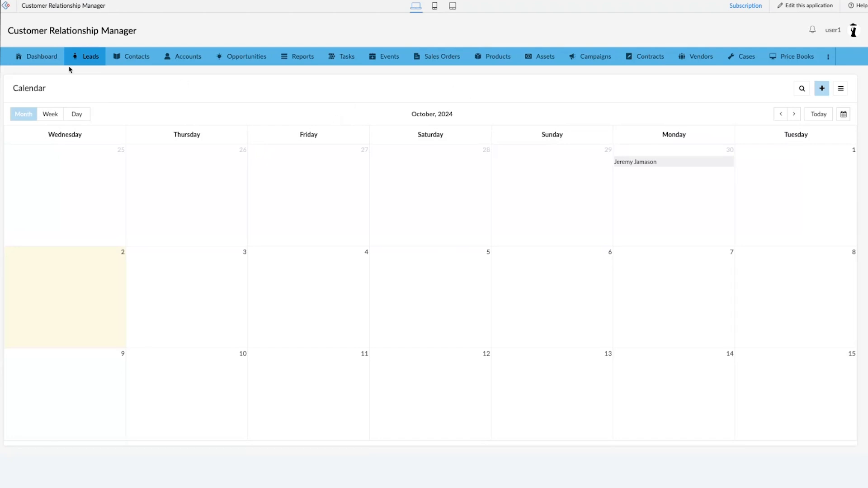
# Open the All Leads report in the live application and return to the application editor
pyautogui.moveTo(77, 61)
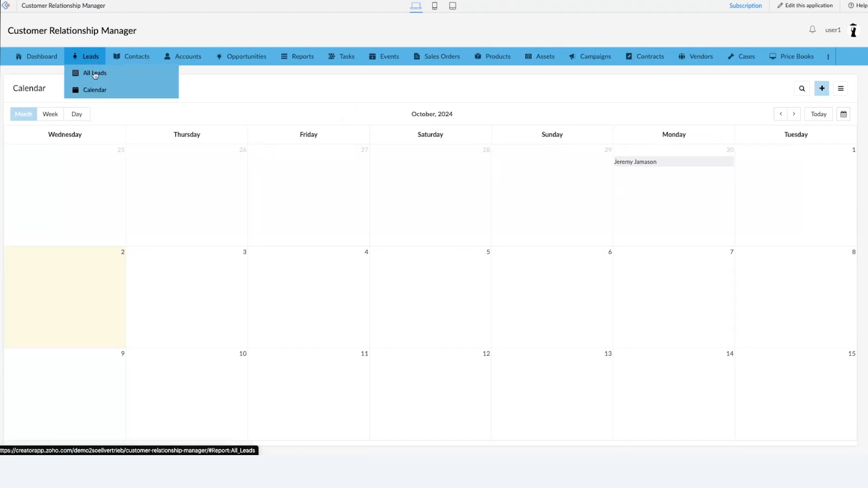
pyautogui.click(95, 74)
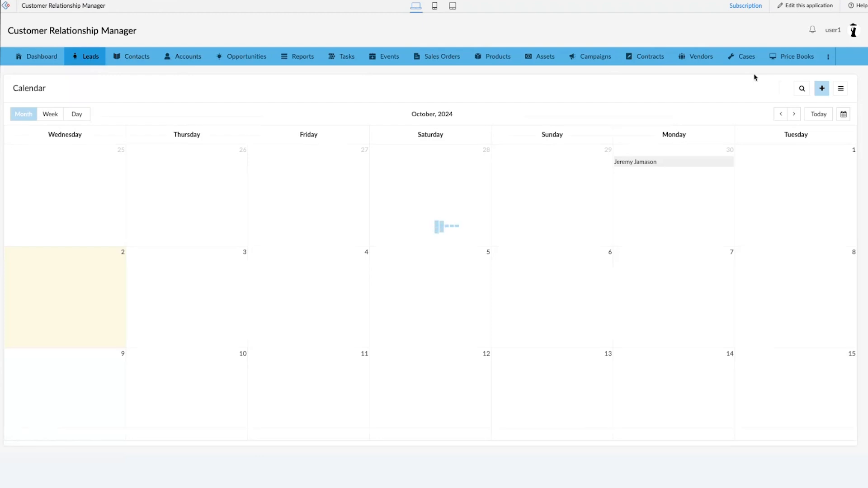
pyautogui.click(791, 6)
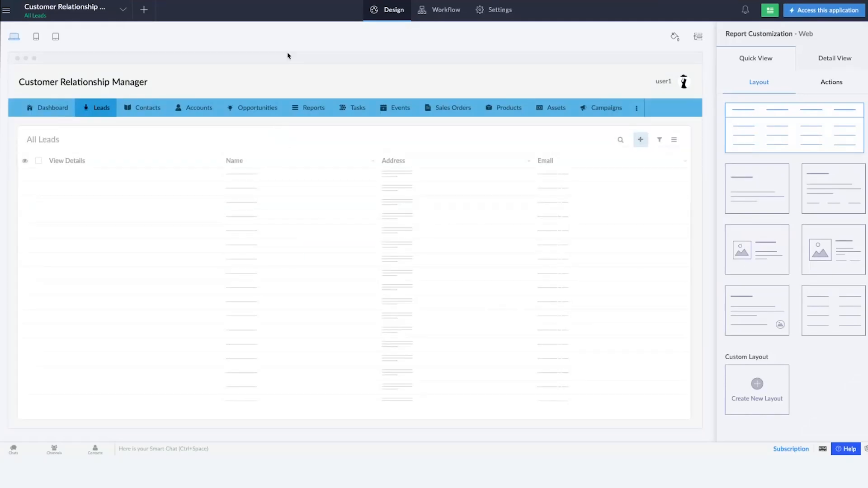
pyautogui.click(144, 11)
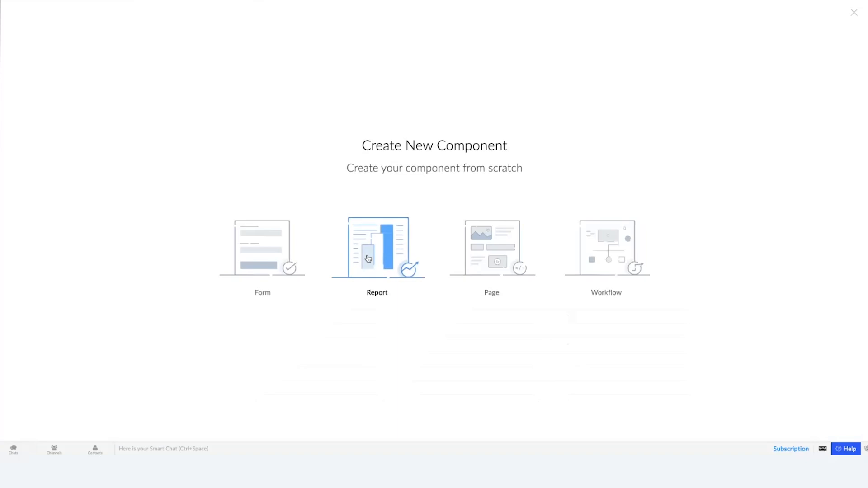
pyautogui.click(369, 259)
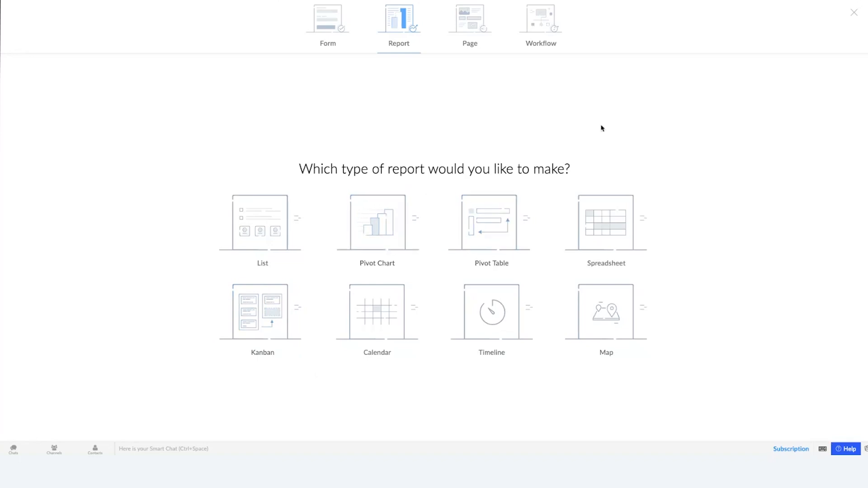
pyautogui.click(378, 234)
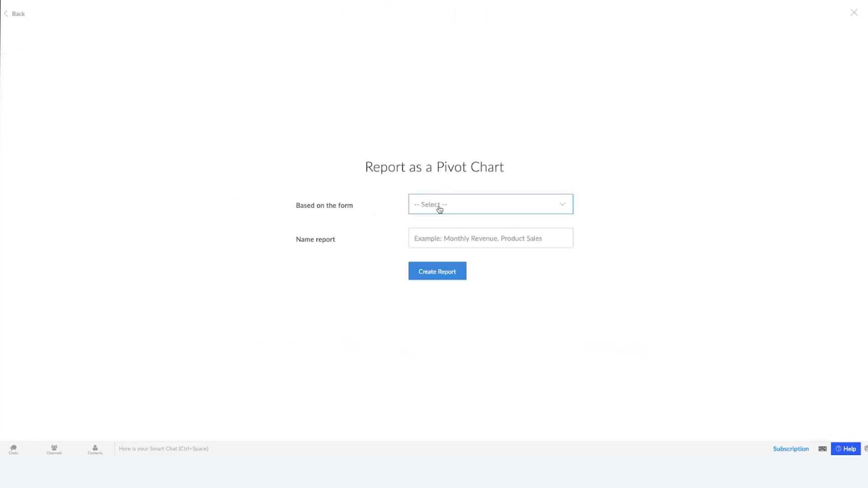
pyautogui.click(855, 13)
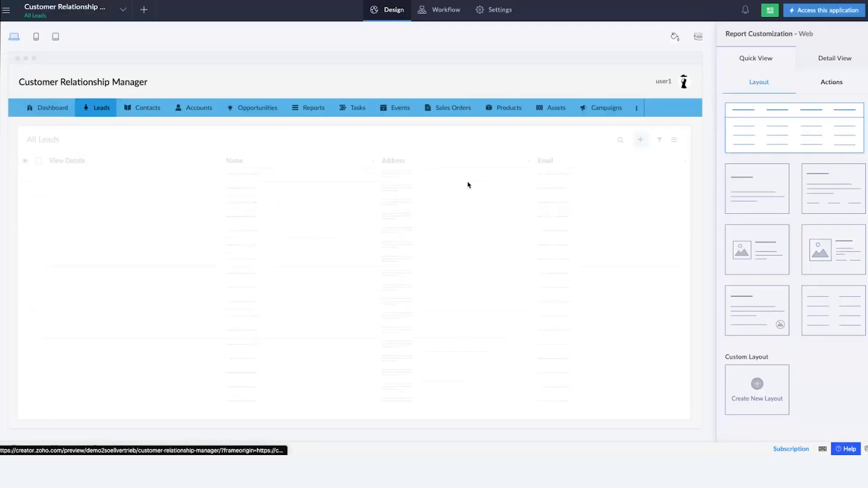
# Start a new Pivot Chart report based on the Create Lead form
pyautogui.click(142, 10)
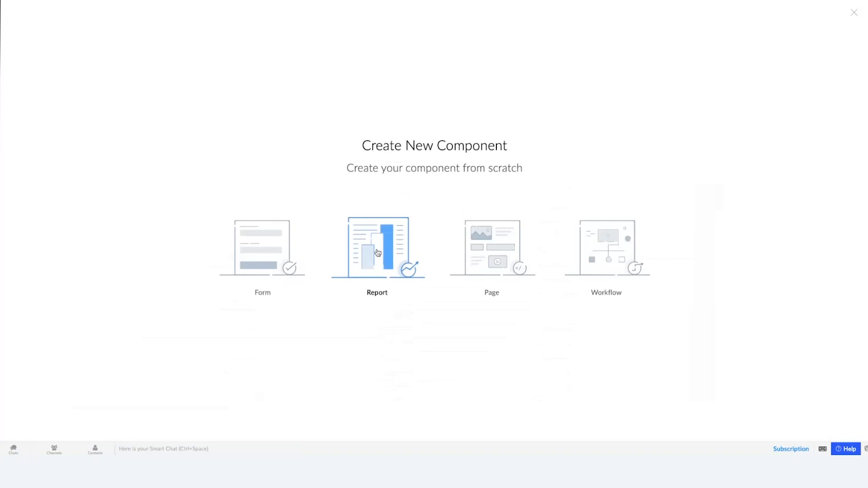
pyautogui.click(378, 252)
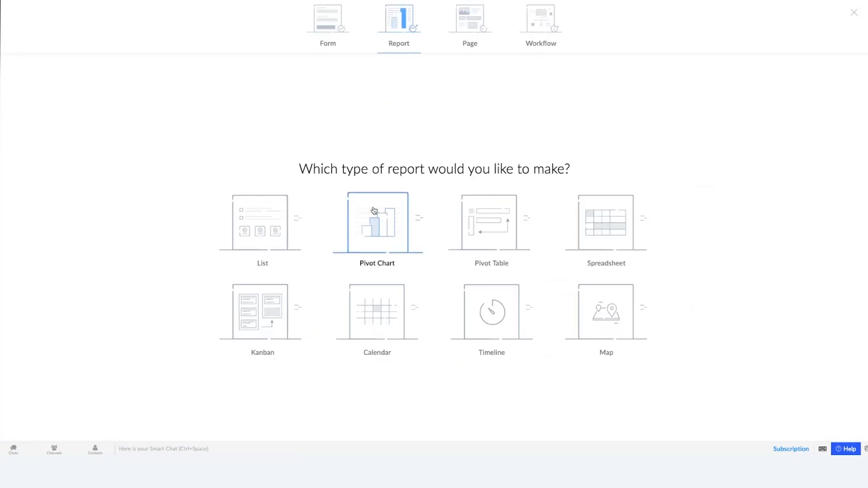
pyautogui.click(374, 210)
pyautogui.click(463, 209)
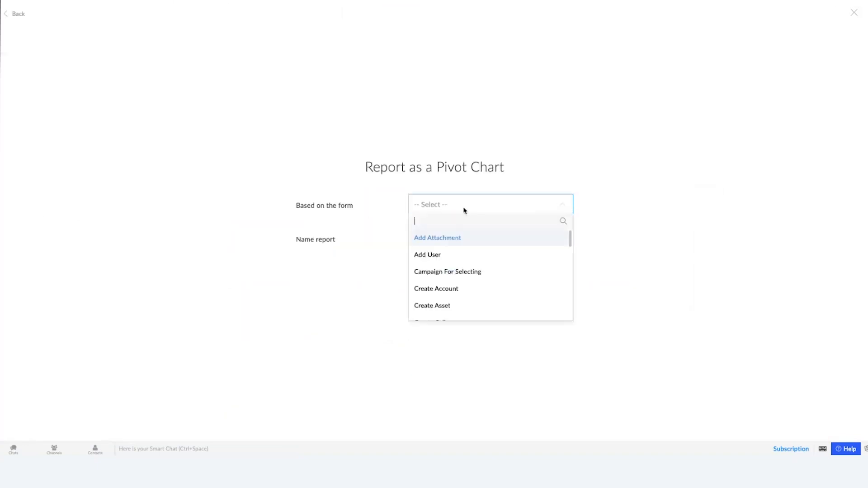
pyautogui.write('c')
pyautogui.press('BackSpace')
pyautogui.write('lea')
pyautogui.click(481, 238)
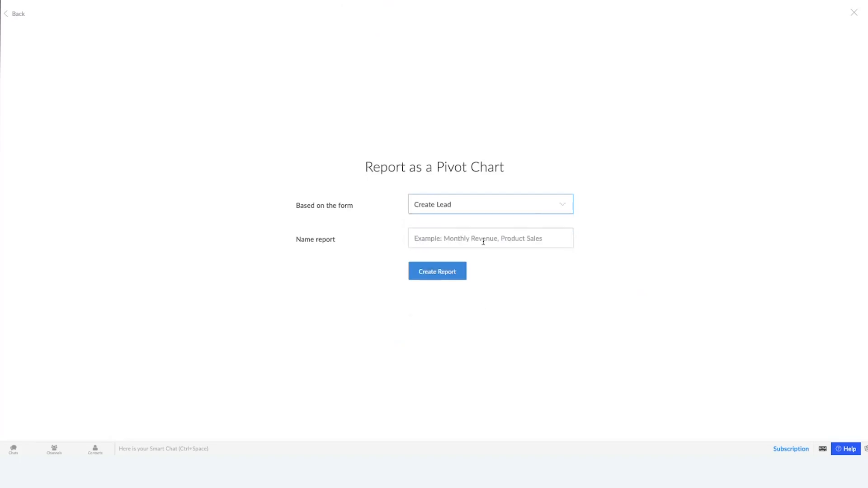
# Name the pivot chart report "chart" and create it
pyautogui.click(482, 236)
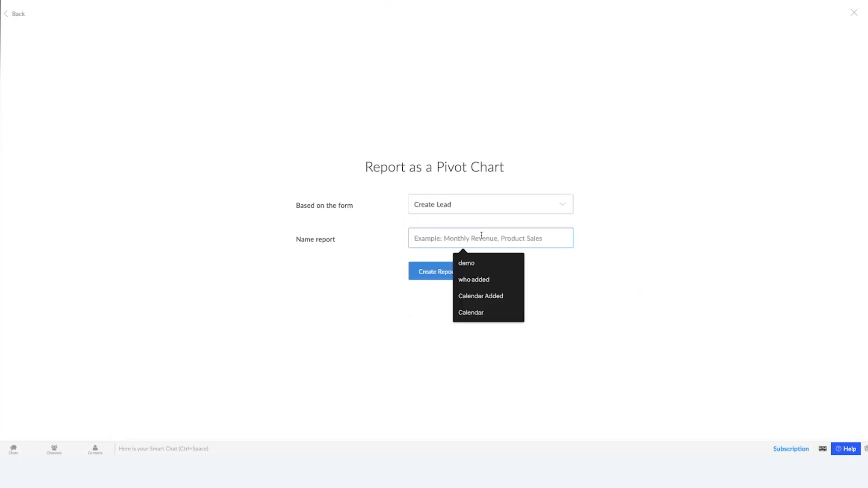
pyautogui.write('chart')
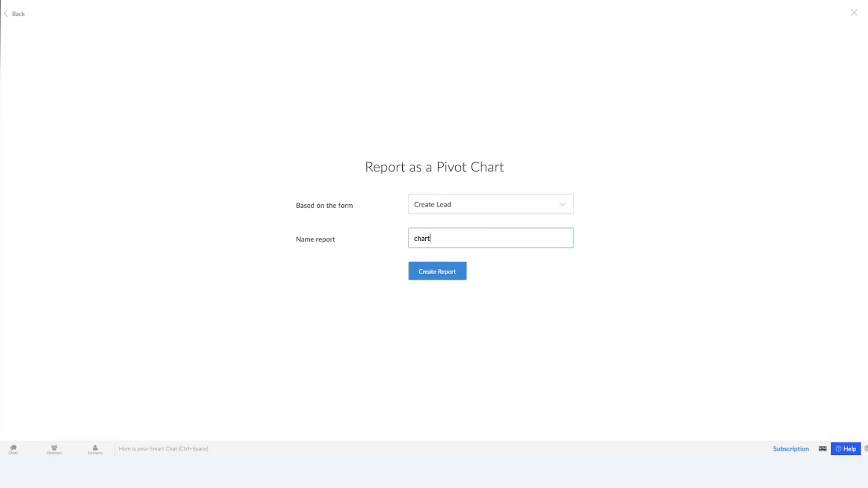
pyautogui.click(442, 276)
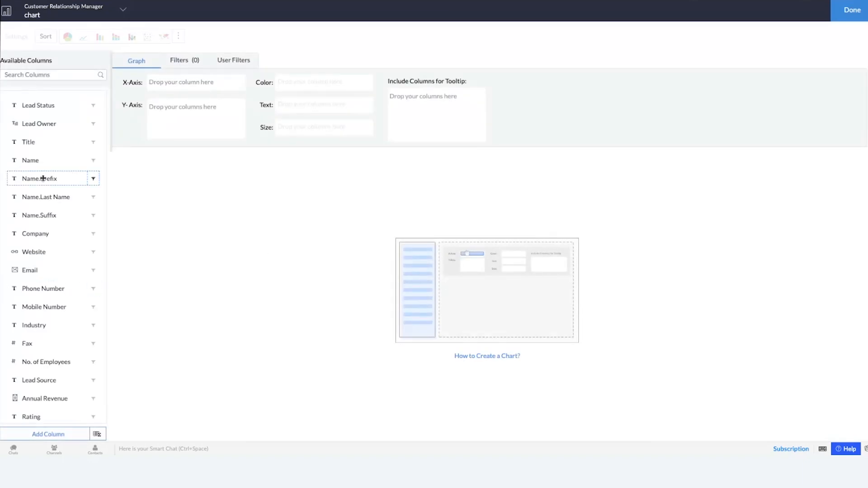
# Place the Name column on the chart's Y-axis and generate the graph
pyautogui.scroll(-1, 55, 262)
pyautogui.scroll(-2, 55, 262)
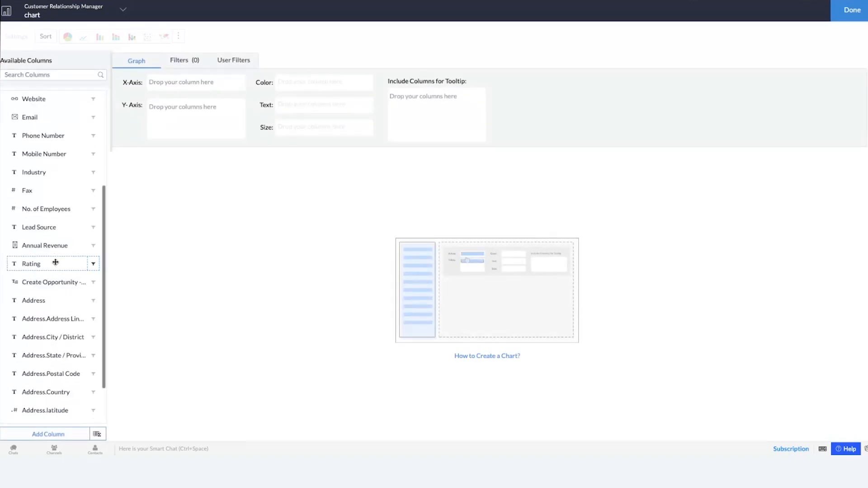
pyautogui.scroll(3, 54, 265)
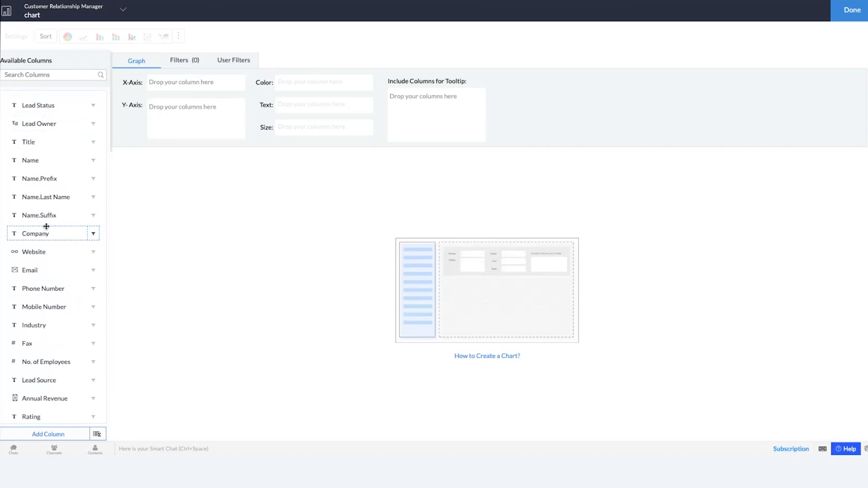
pyautogui.scroll(-2, 84, 386)
pyautogui.scroll(2, 54, 289)
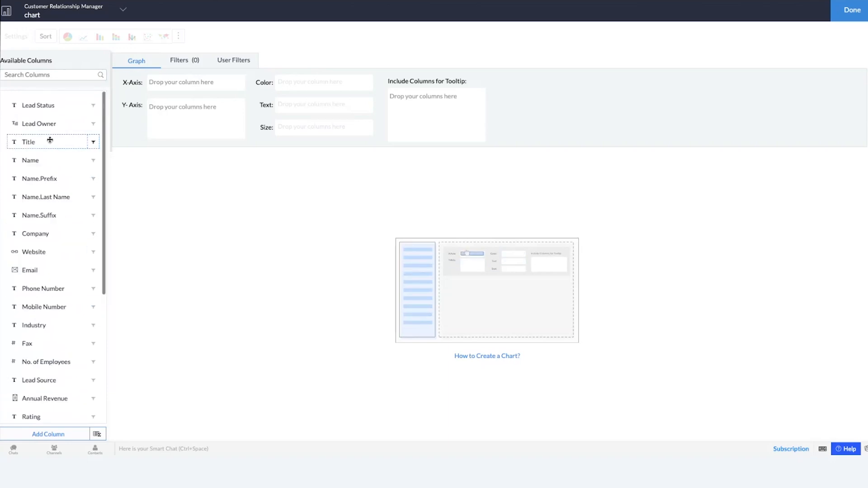
pyautogui.moveTo(27, 166); pyautogui.dragTo(167, 99)
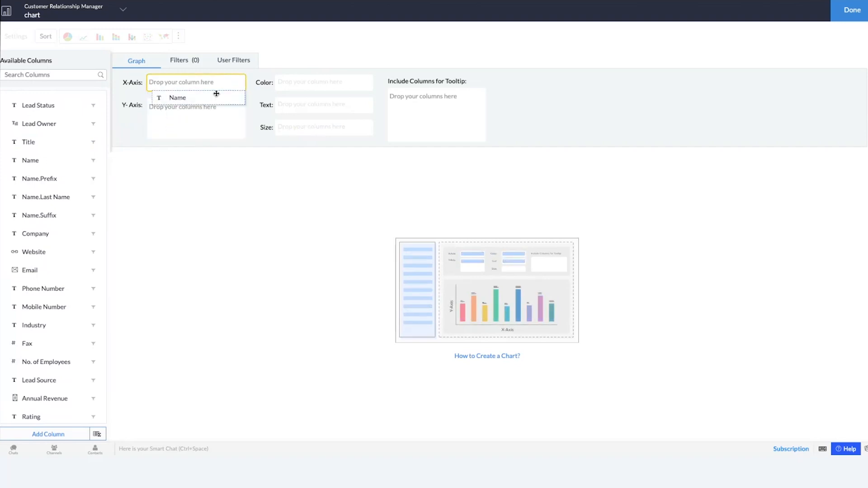
pyautogui.moveTo(216, 94); pyautogui.dragTo(180, 115)
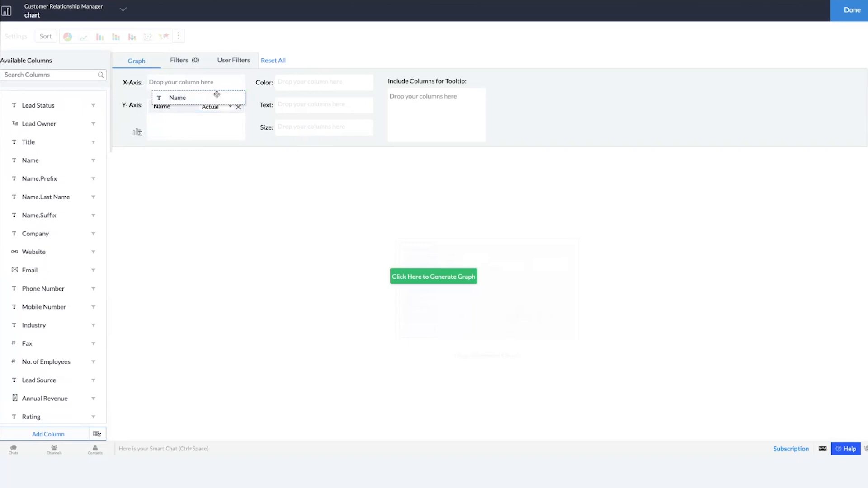
pyautogui.click(405, 282)
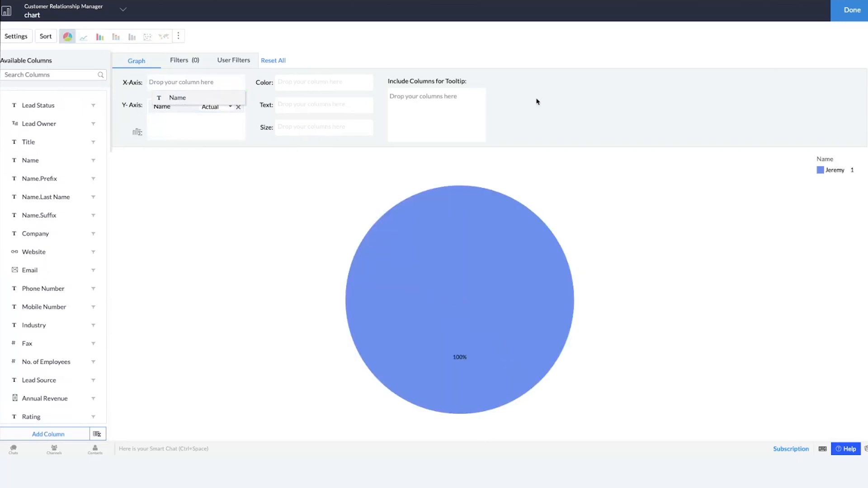
# Examine the chart types and pie variants available for the generated graph
pyautogui.moveTo(458, 271)
pyautogui.click(178, 37)
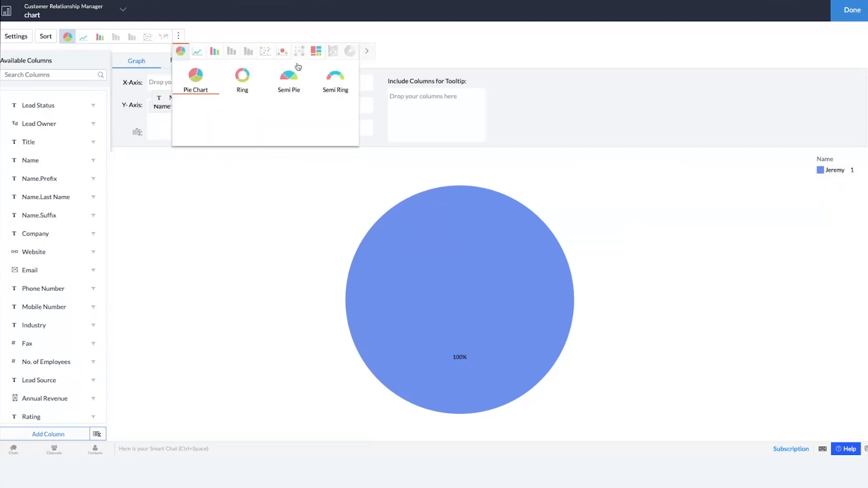
pyautogui.click(368, 52)
pyautogui.click(371, 55)
pyautogui.click(371, 55)
pyautogui.click(372, 54)
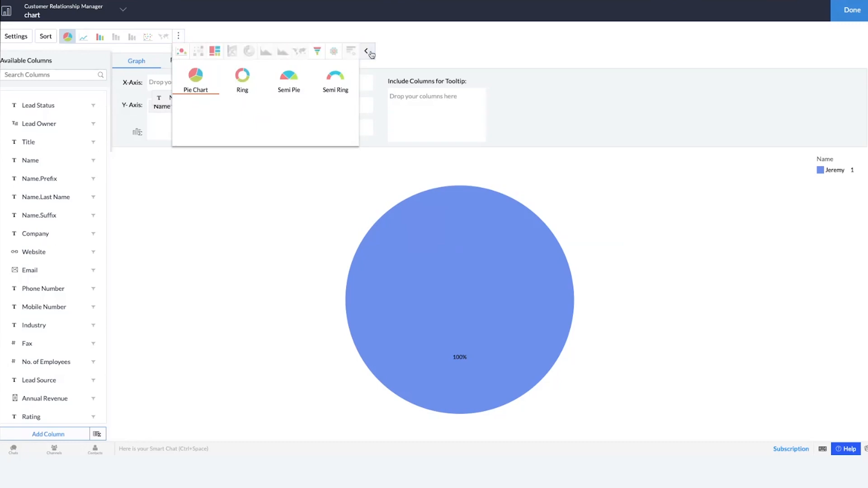
pyautogui.click(371, 54)
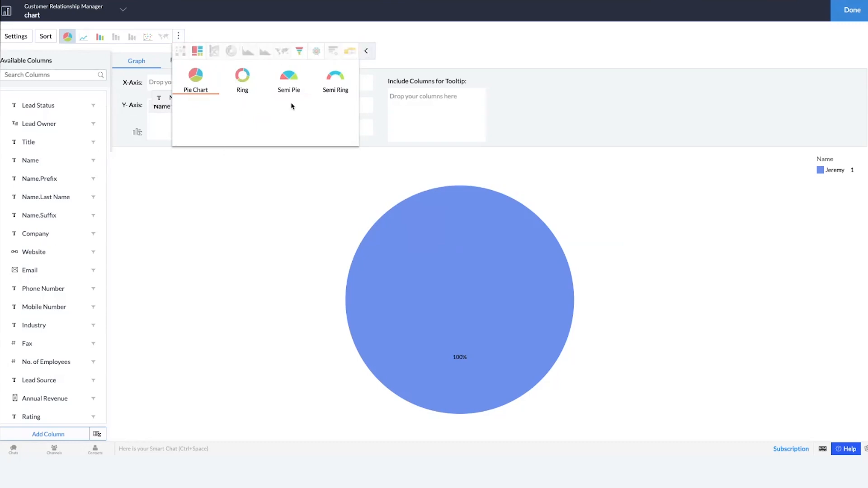
pyautogui.click(366, 52)
pyautogui.click(405, 41)
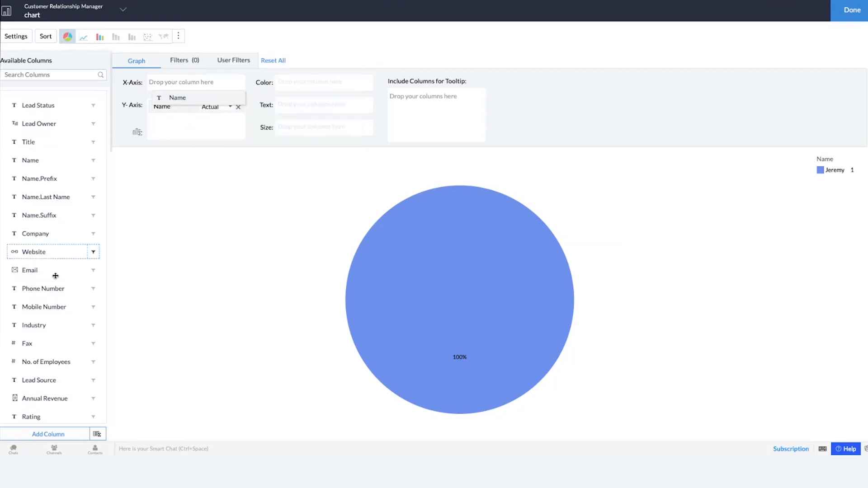
# Place the Address.City / District column on the chart's X-axis as a City geo location, then regenerate and save the graph
pyautogui.scroll(-4, 55, 316)
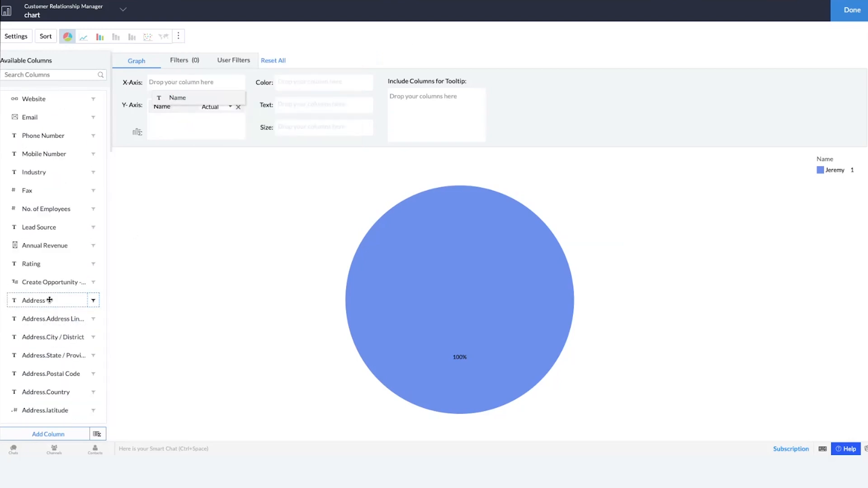
pyautogui.scroll(-1, 59, 362)
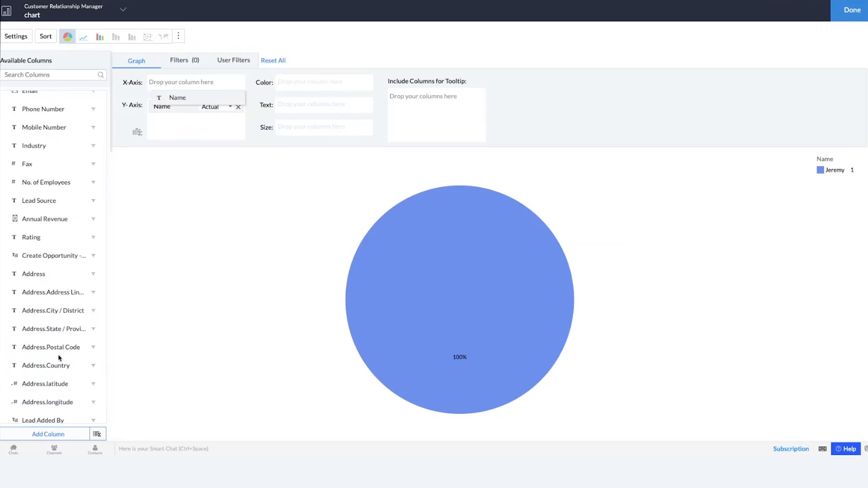
pyautogui.moveTo(52, 313); pyautogui.dragTo(194, 84)
pyautogui.click(210, 85)
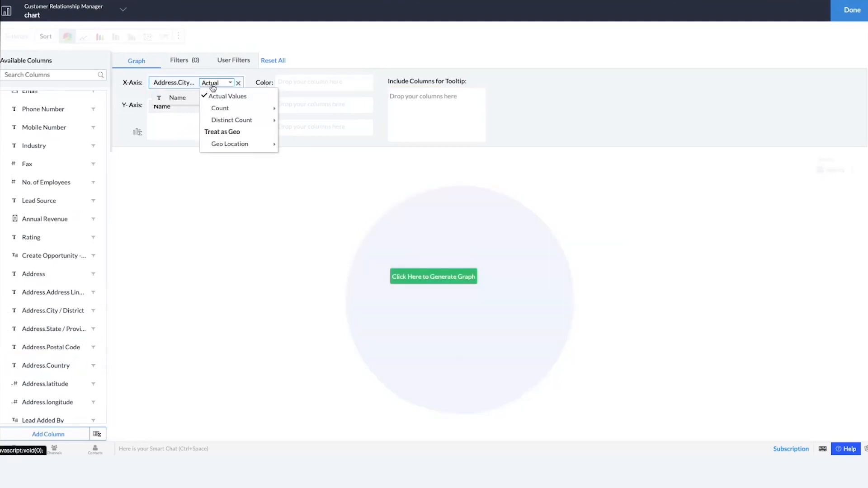
pyautogui.moveTo(236, 144)
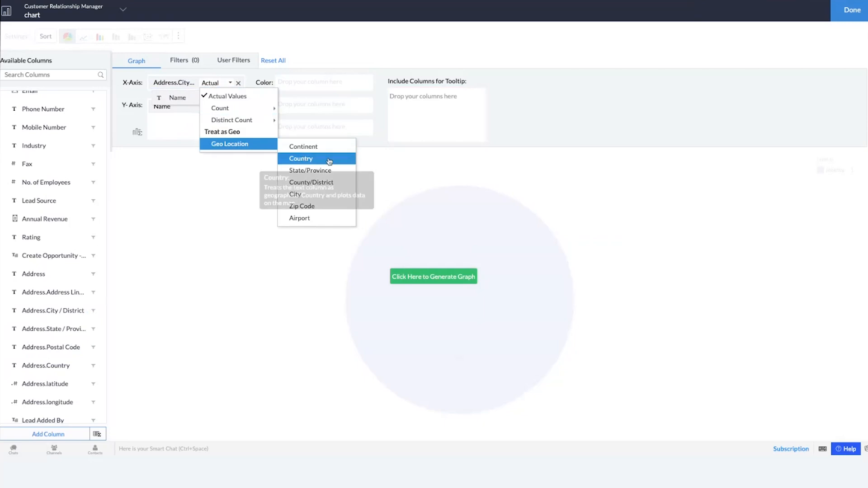
pyautogui.click(322, 195)
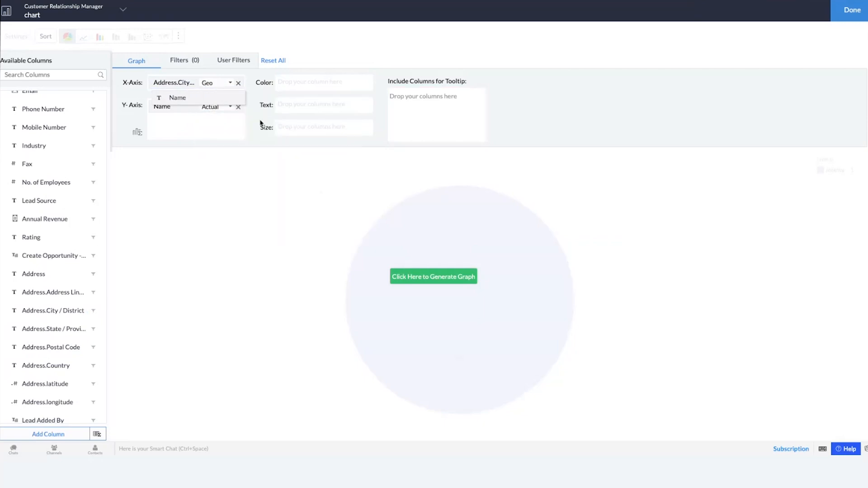
pyautogui.click(411, 281)
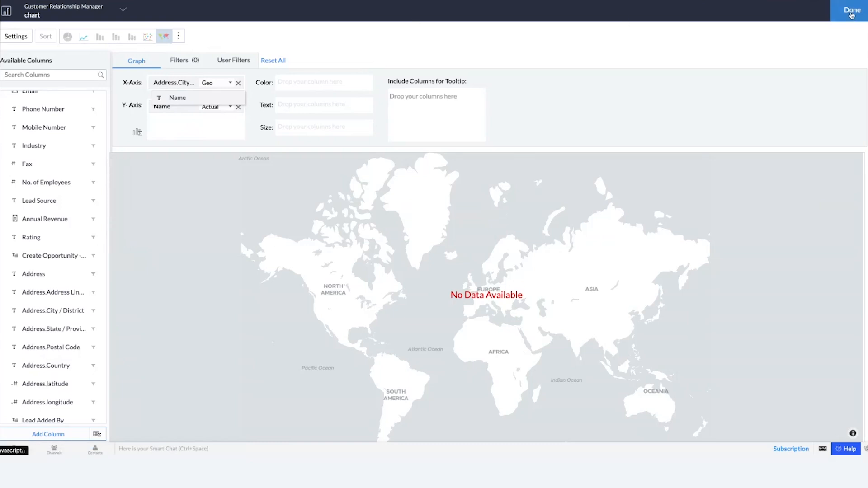
pyautogui.click(851, 14)
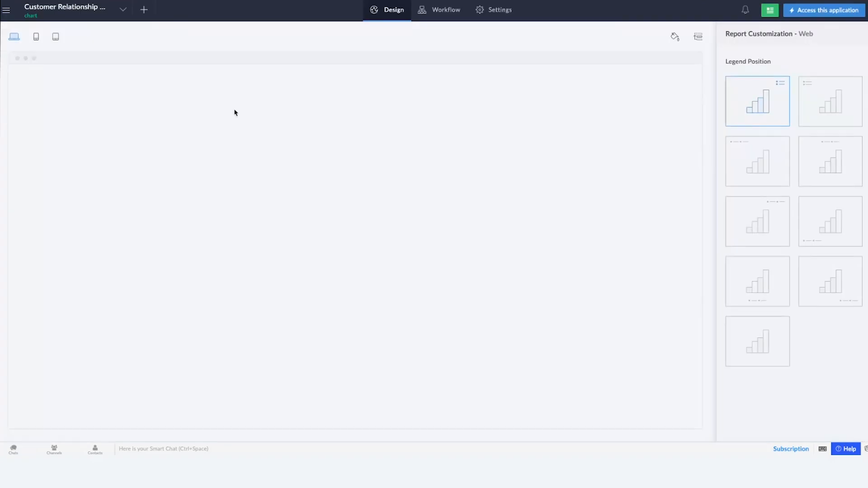
# Start a new Pivot Table report based on the Create Lead form
pyautogui.click(92, 16)
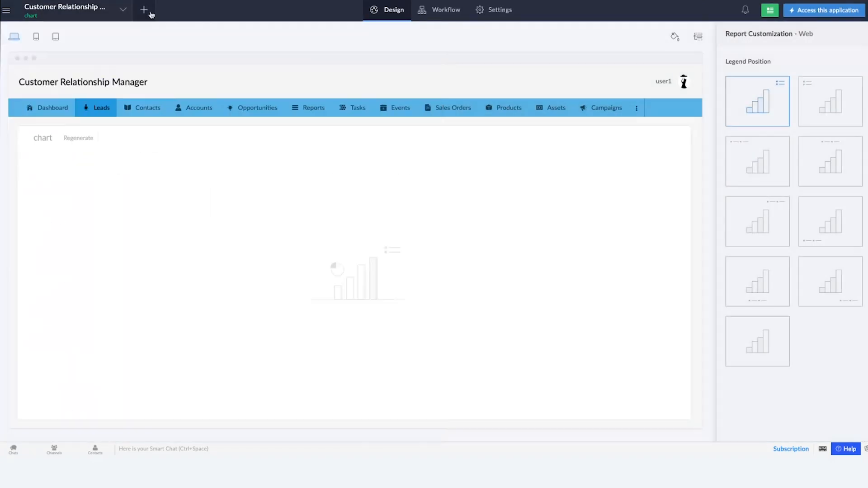
pyautogui.click(144, 10)
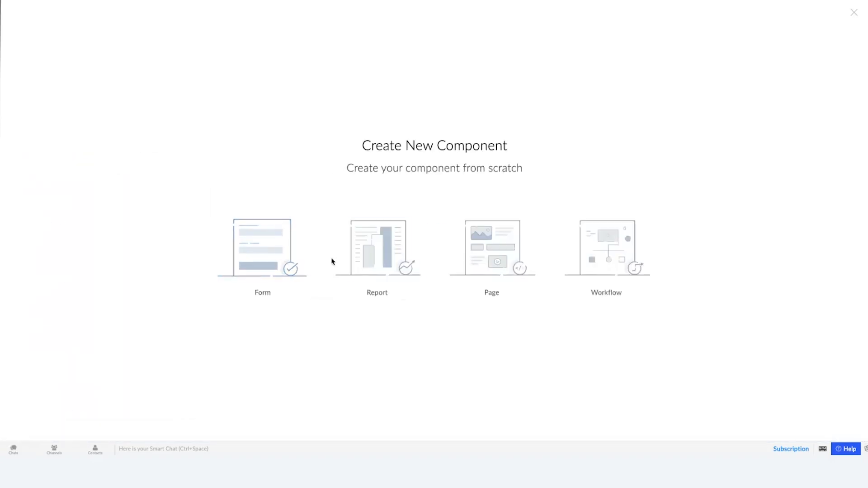
pyautogui.click(361, 248)
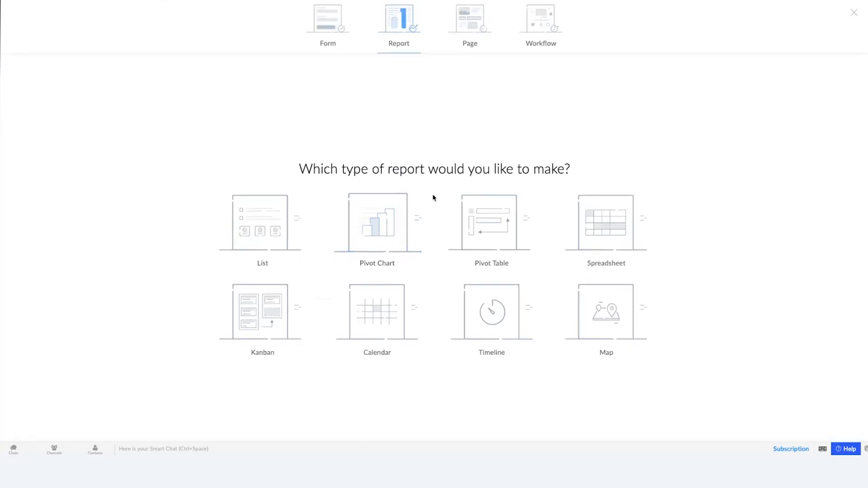
pyautogui.click(499, 214)
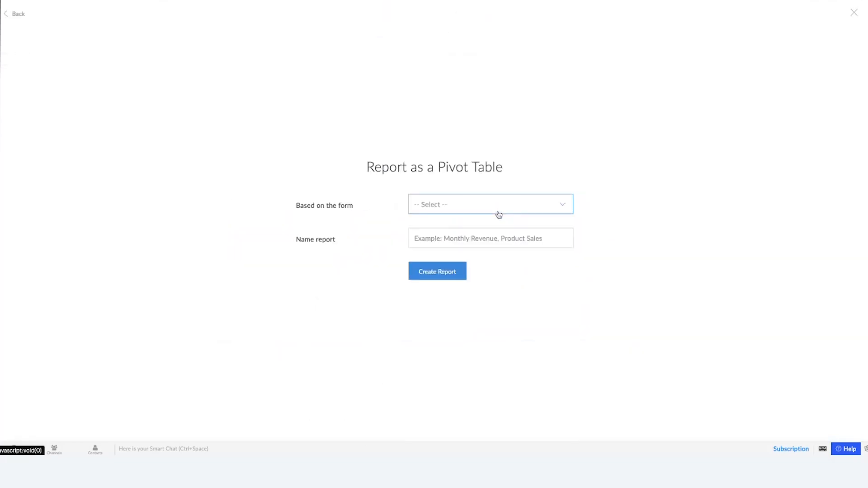
pyautogui.click(498, 211)
pyautogui.write('lead')
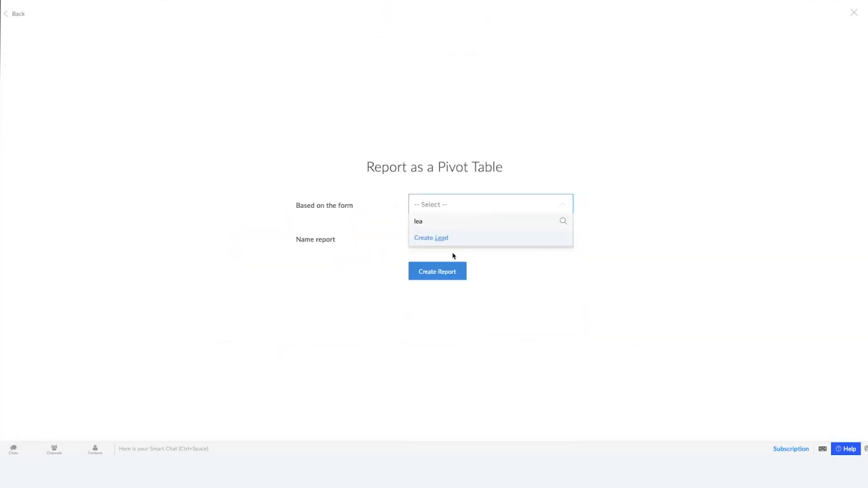
pyautogui.click(449, 237)
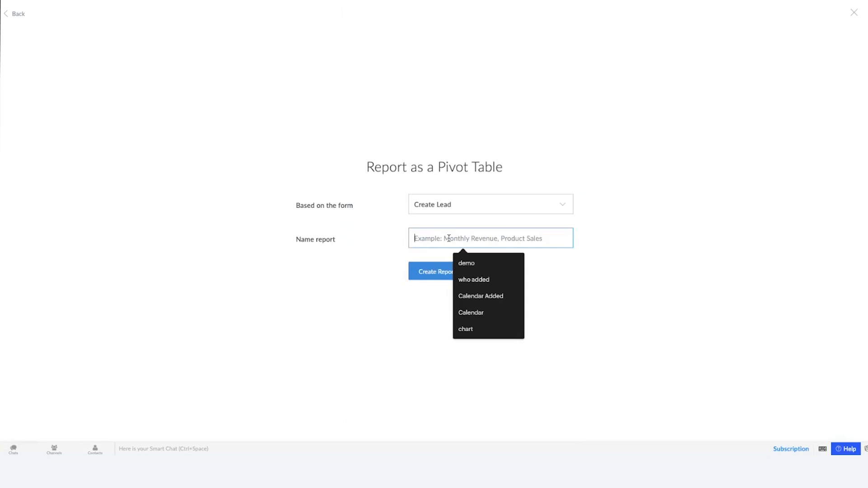
# Name the pivot table report "table pivot" and create it
pyautogui.write('table')
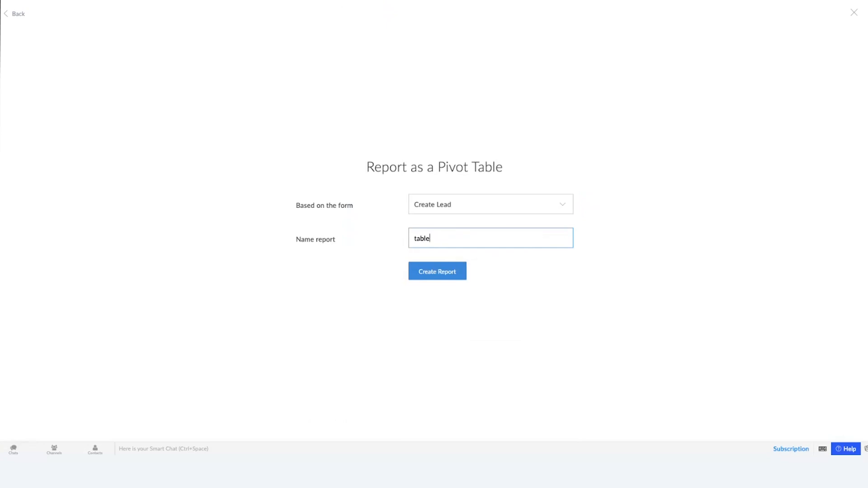
pyautogui.write(' pivot')
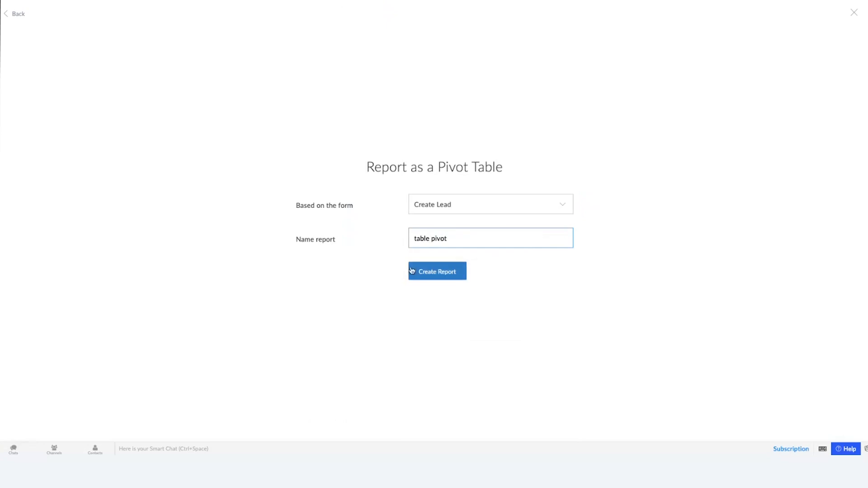
pyautogui.click(412, 272)
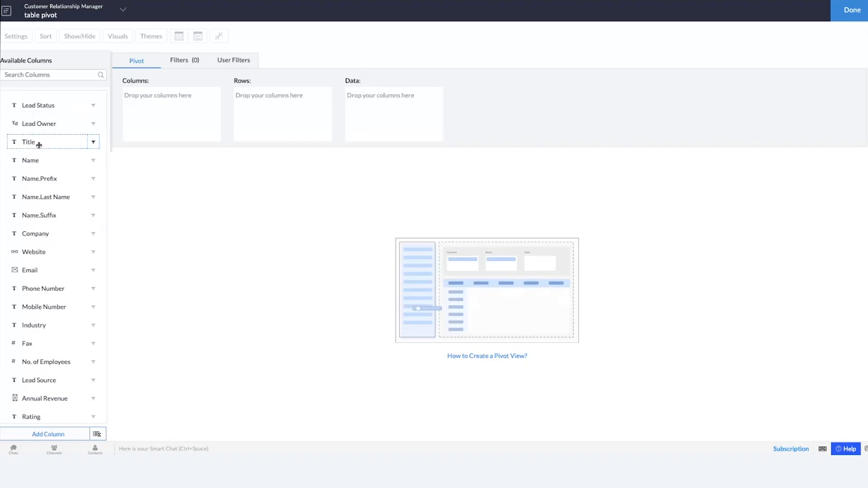
# Build the pivot table with Name as rows and Annual Revenue as data, and finish editing the report
pyautogui.moveTo(41, 165); pyautogui.dragTo(282, 104)
pyautogui.scroll(-2, 42, 337)
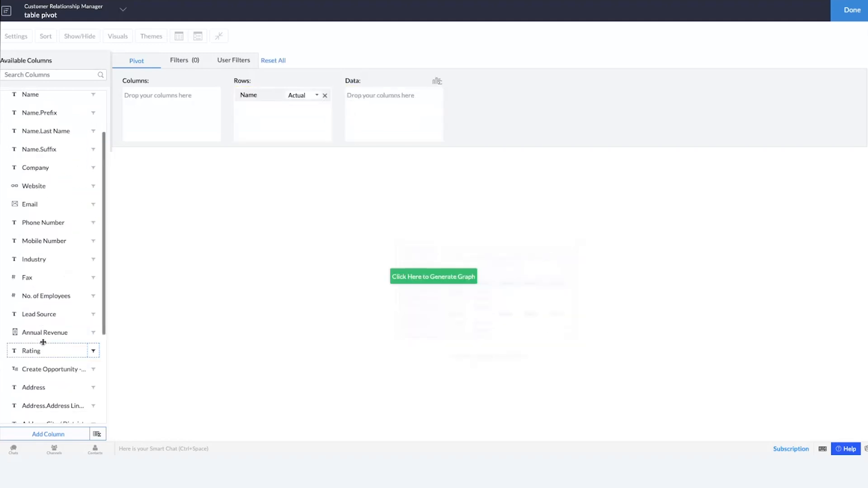
pyautogui.moveTo(44, 334); pyautogui.dragTo(393, 103)
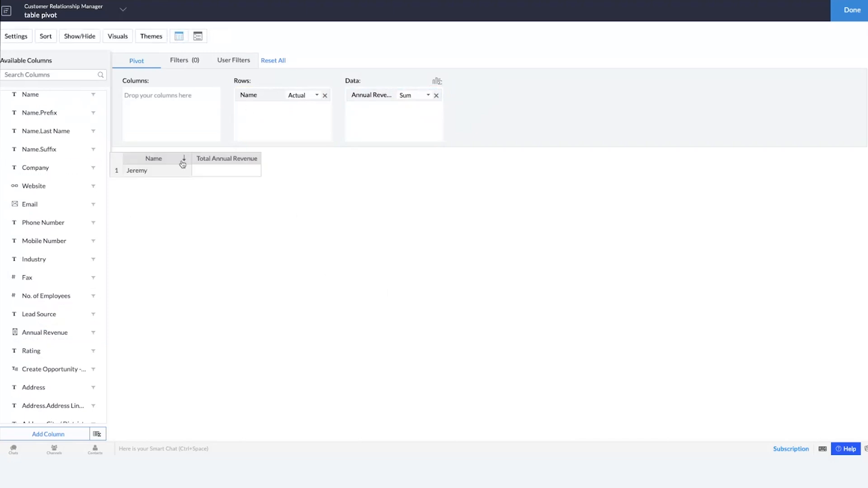
pyautogui.click(846, 13)
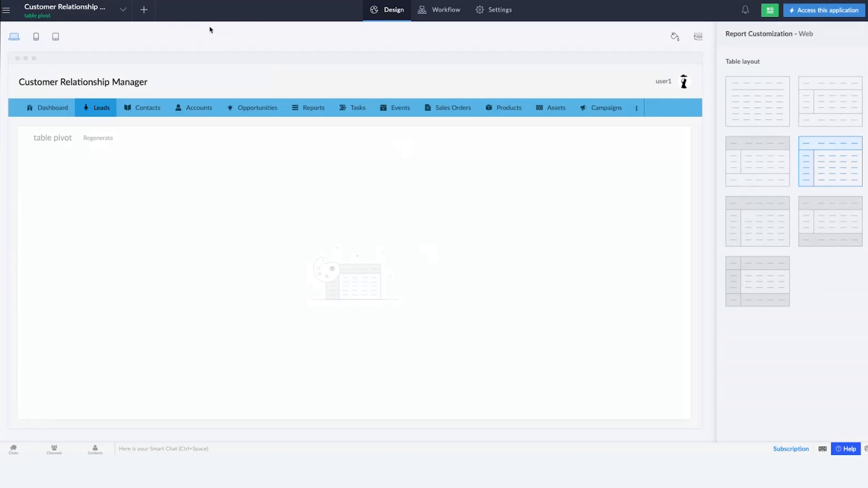
# Create a new blank page named "page"
pyautogui.click(154, 14)
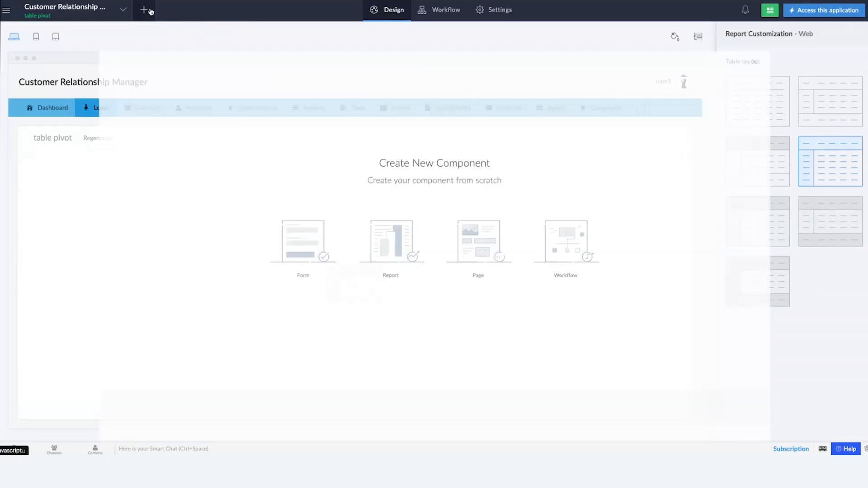
pyautogui.click(506, 279)
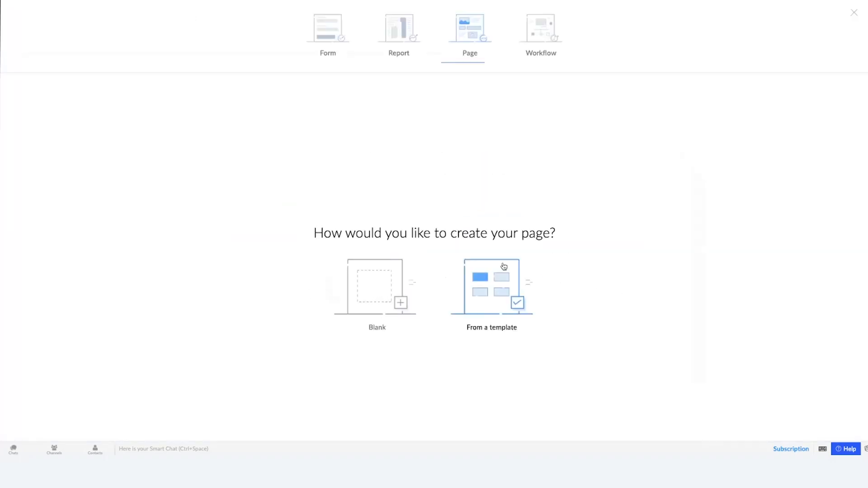
pyautogui.click(391, 262)
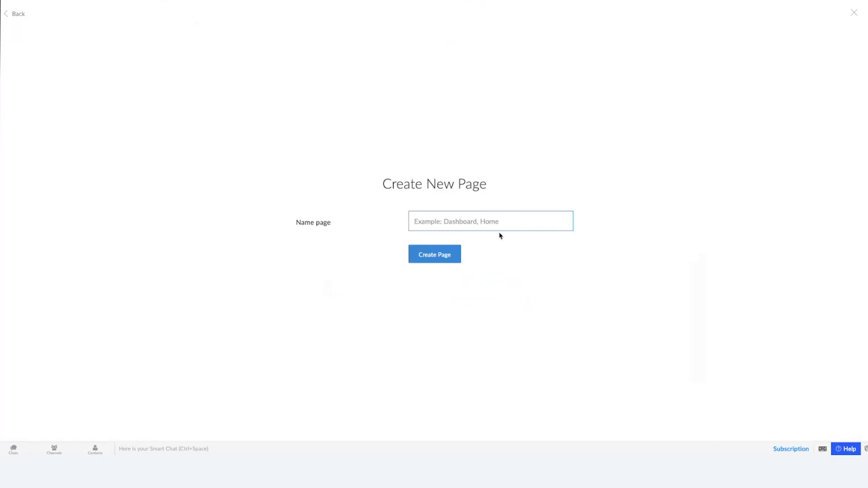
pyautogui.write('d')
pyautogui.press('BackSpace')
pyautogui.write('page')
pyautogui.click(450, 250)
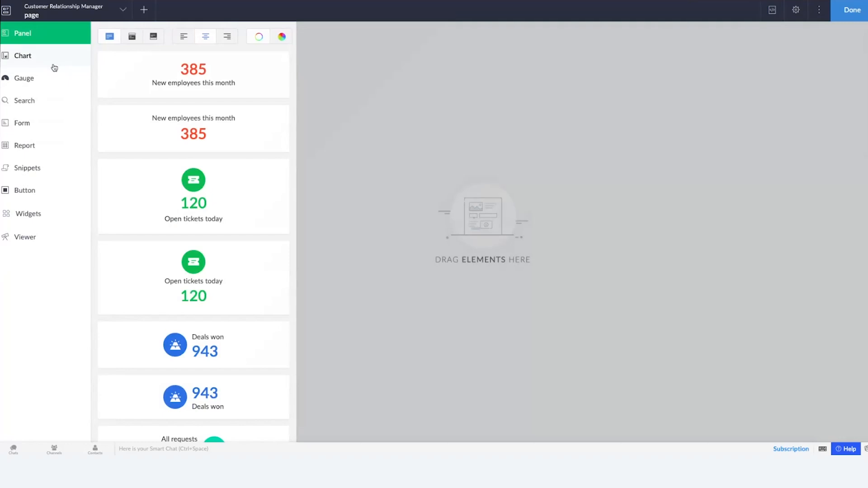
# Examine the chart and gauge elements available for the page
pyautogui.click(45, 56)
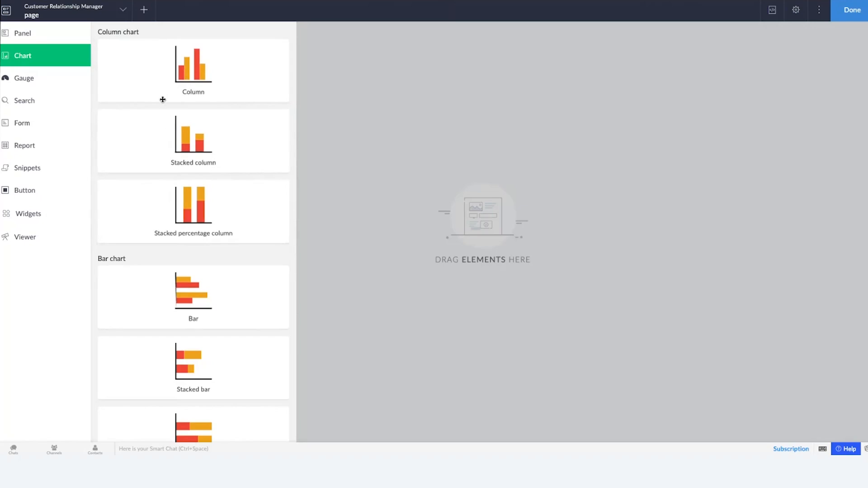
pyautogui.scroll(-2, 190, 217)
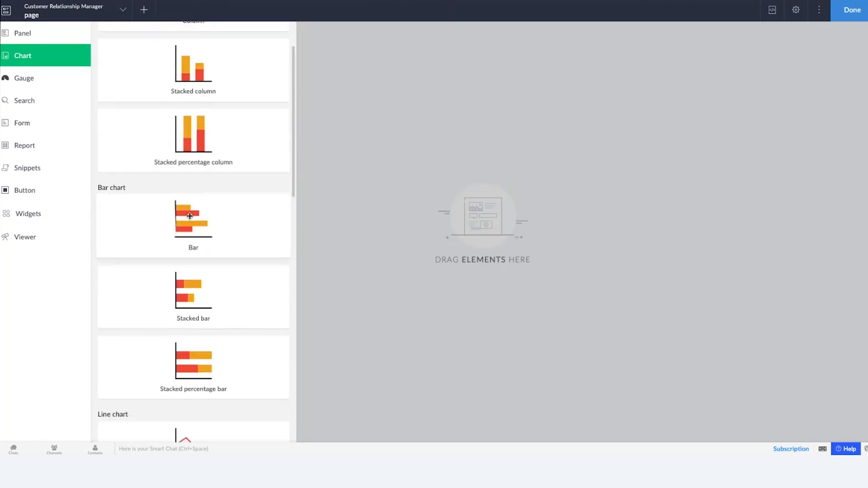
pyautogui.scroll(-5, 190, 216)
pyautogui.scroll(-1, 196, 280)
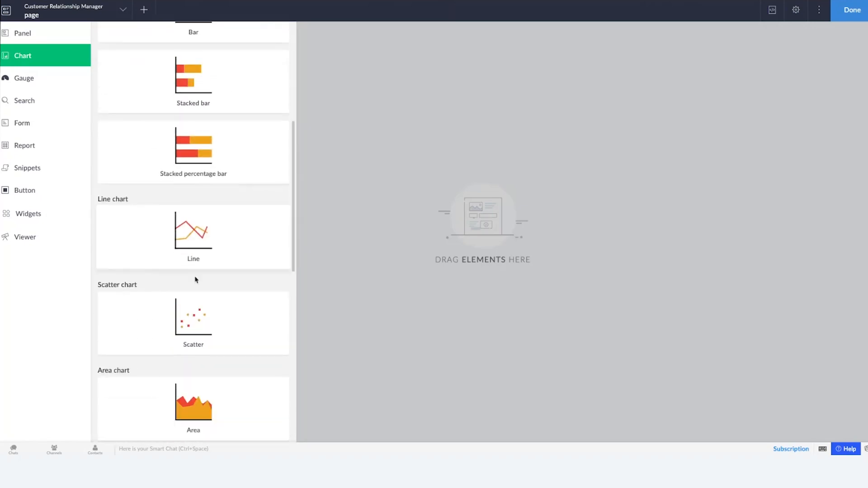
pyautogui.scroll(-6, 195, 280)
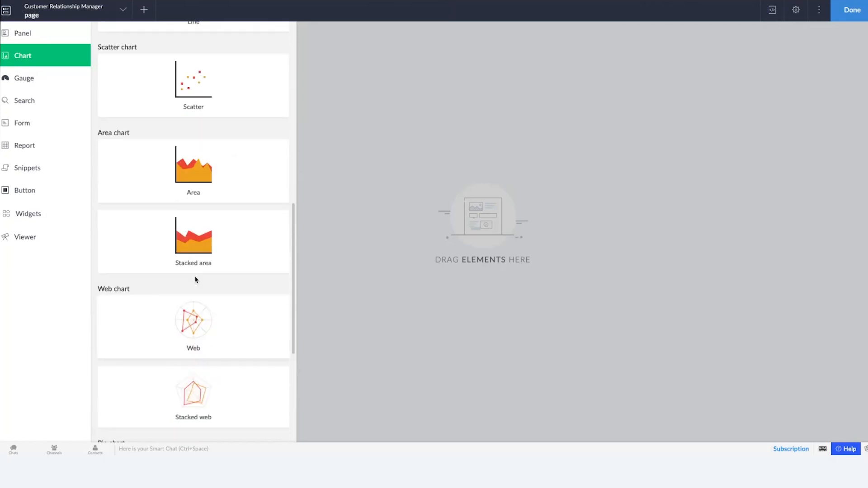
pyautogui.scroll(1, 191, 82)
pyautogui.scroll(-8, 234, 327)
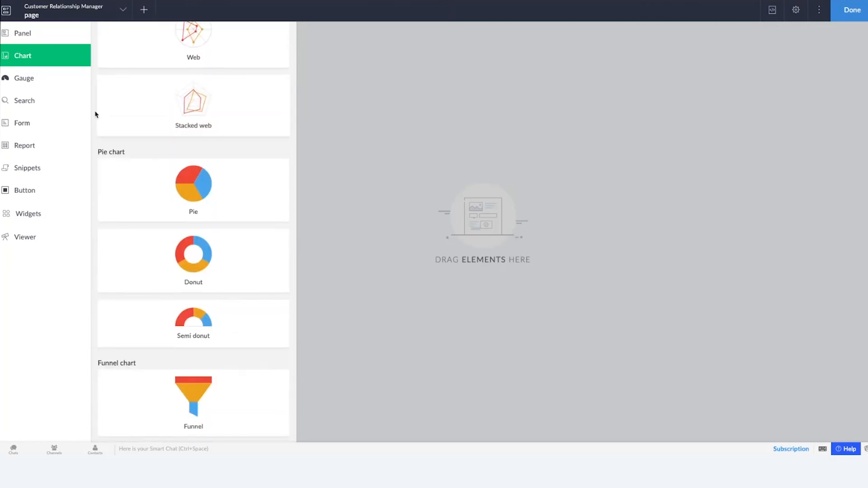
pyautogui.click(39, 77)
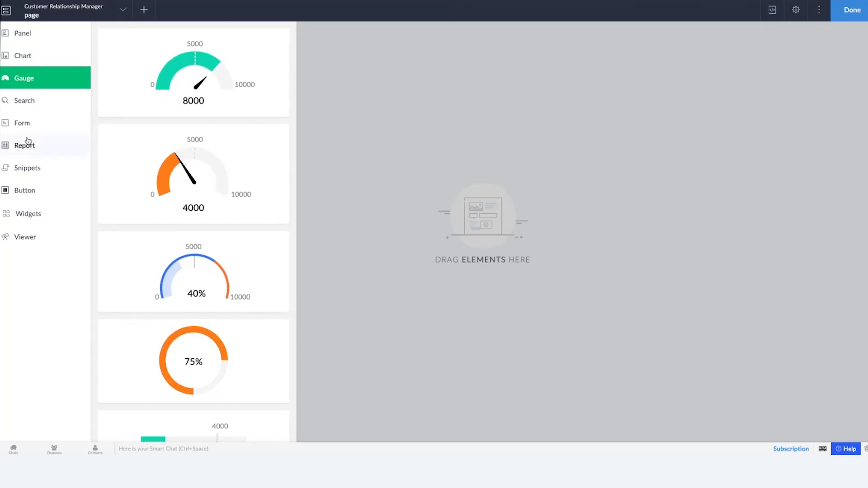
pyautogui.click(37, 57)
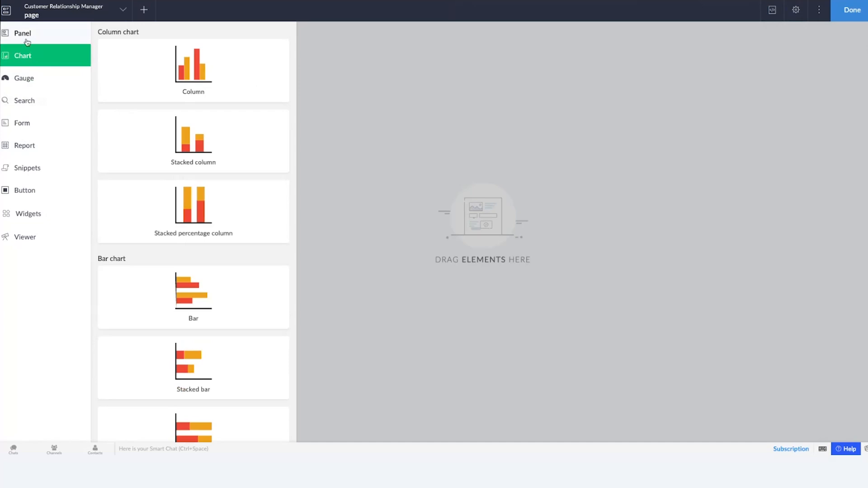
# Embed the "chart" report as a report element on the page and finish its embed configuration
pyautogui.click(34, 144)
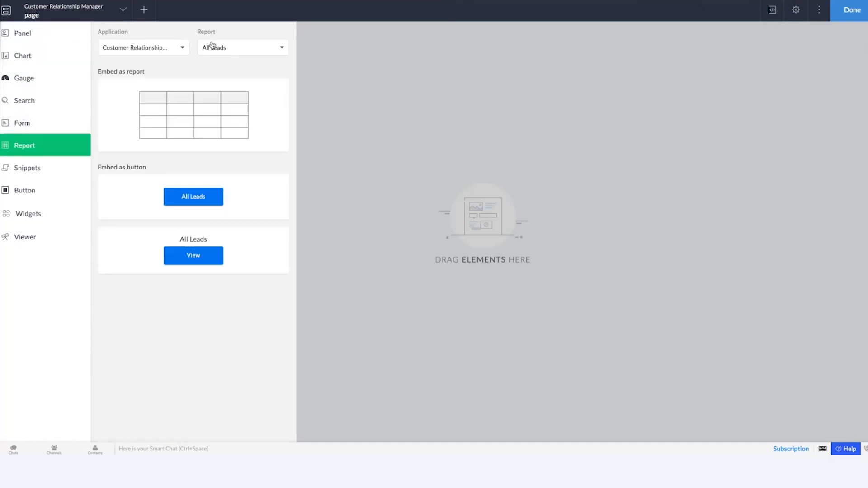
pyautogui.click(258, 50)
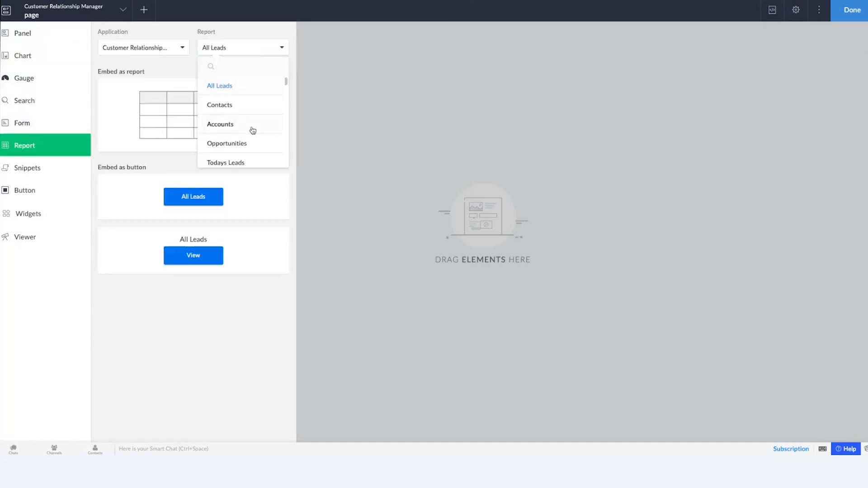
pyautogui.scroll(-2, 253, 130)
pyautogui.scroll(-1, 252, 130)
pyautogui.scroll(3, 252, 131)
pyautogui.scroll(-3, 252, 130)
pyautogui.scroll(-10, 252, 130)
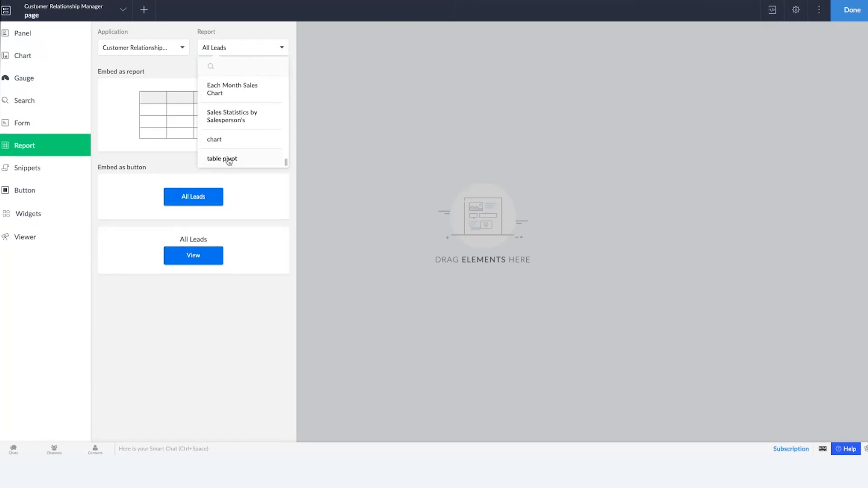
pyautogui.click(231, 143)
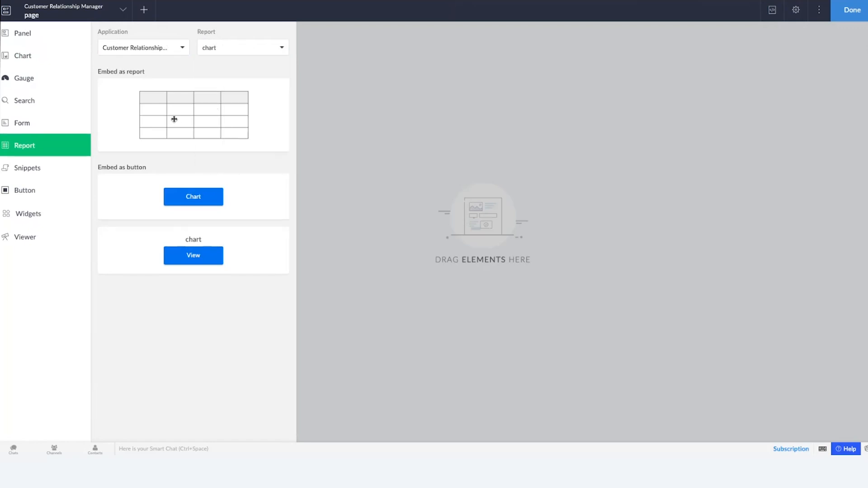
pyautogui.moveTo(137, 114); pyautogui.dragTo(343, 114)
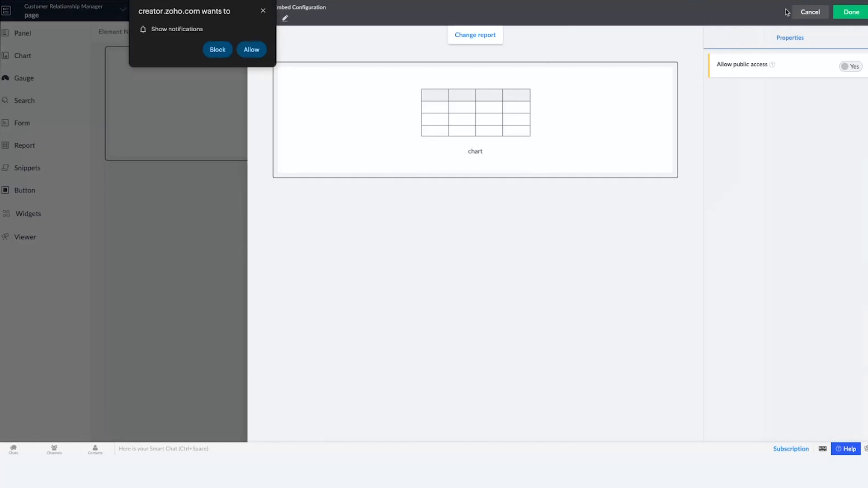
pyautogui.click(263, 11)
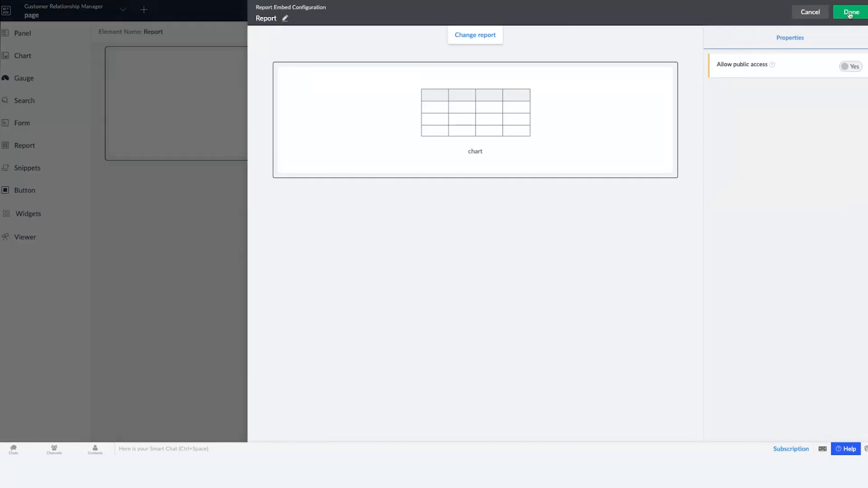
pyautogui.click(851, 13)
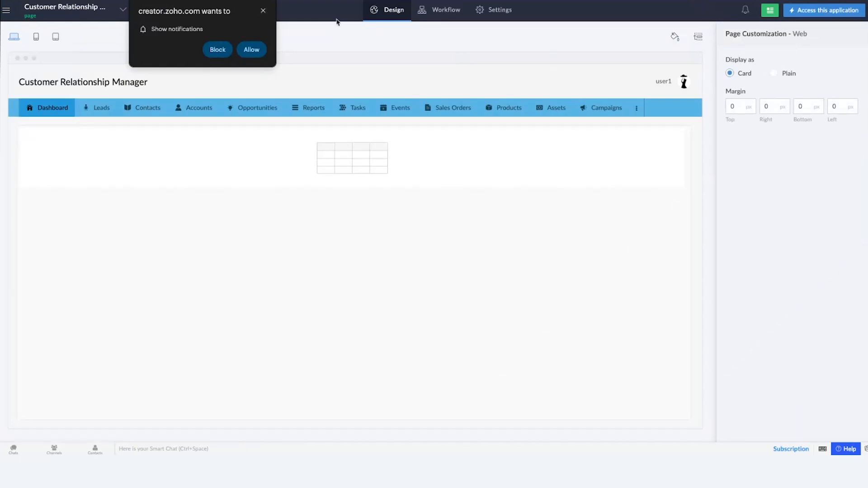
# Open the live application, then regenerate and refresh the chart report embedded on the Dashboard
pyautogui.click(812, 13)
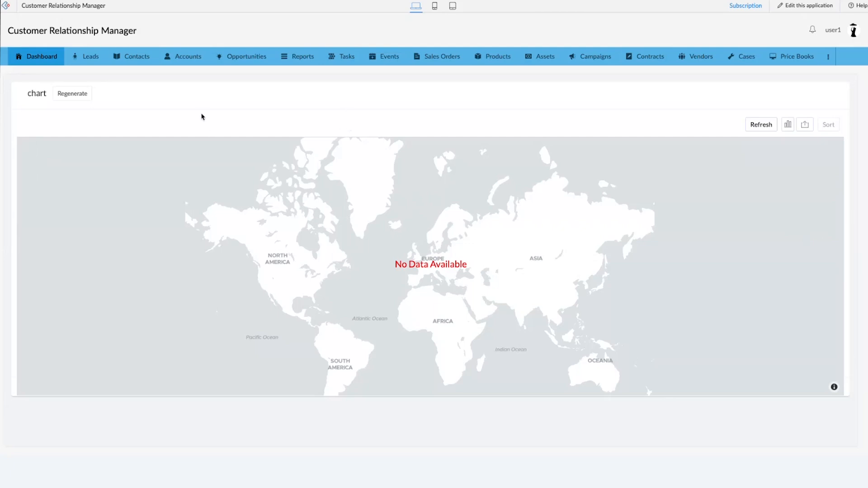
pyautogui.click(78, 99)
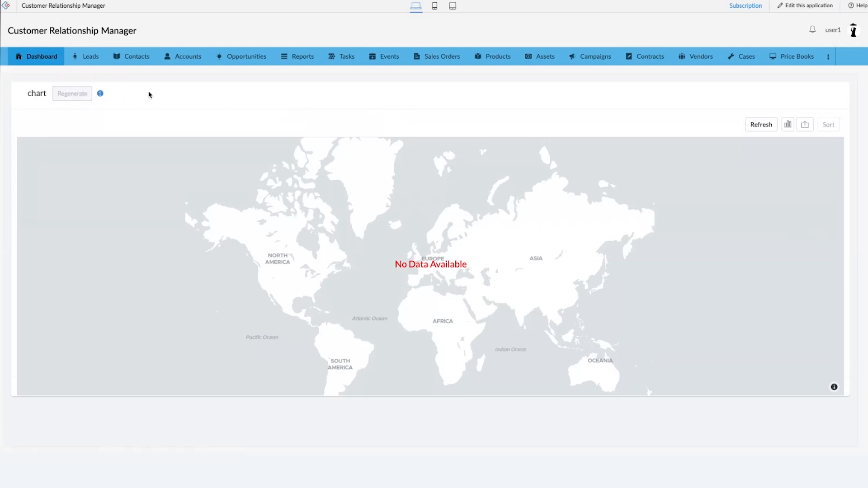
pyautogui.click(752, 127)
# View the All Leads, chart and Calendar reports in the Leads section of the live application
pyautogui.moveTo(88, 56)
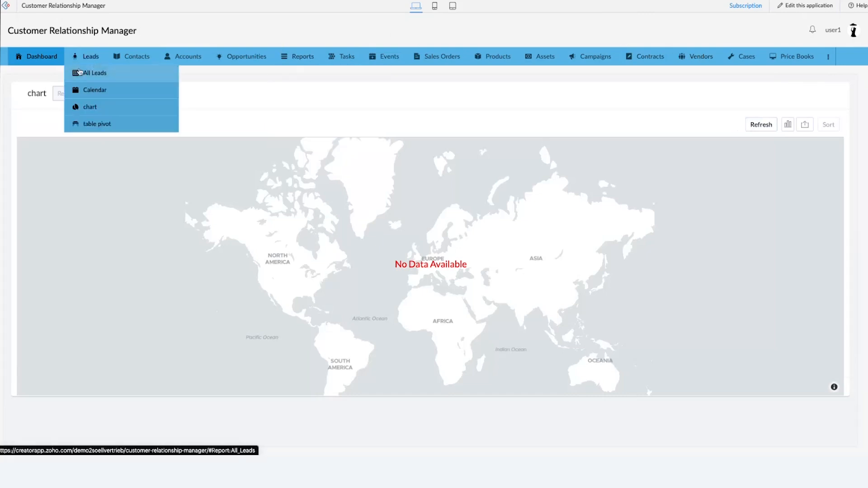
pyautogui.click(102, 75)
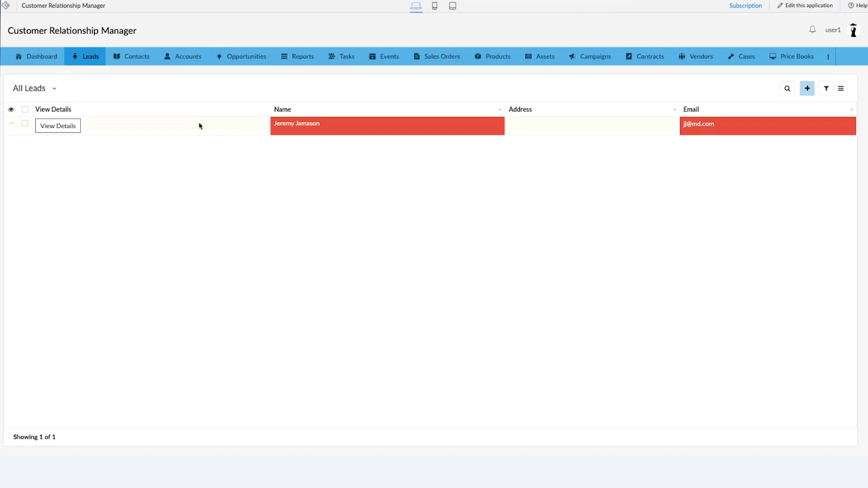
pyautogui.moveTo(79, 54)
pyautogui.moveTo(85, 56)
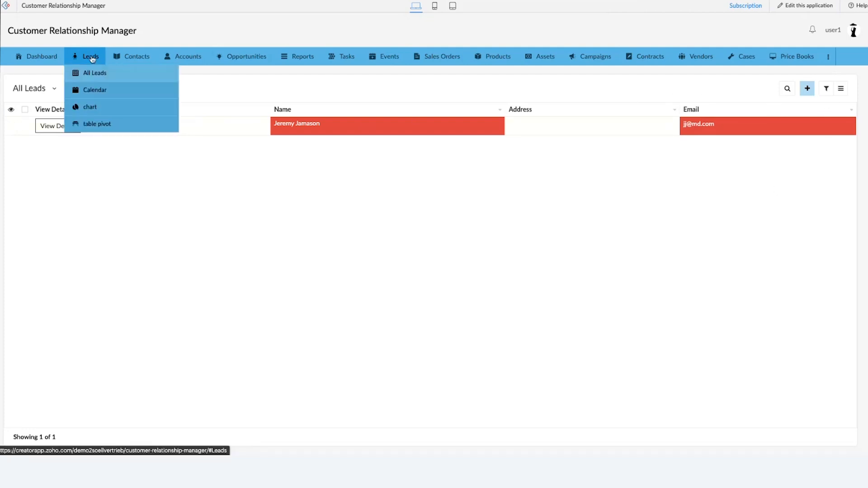
pyautogui.click(113, 107)
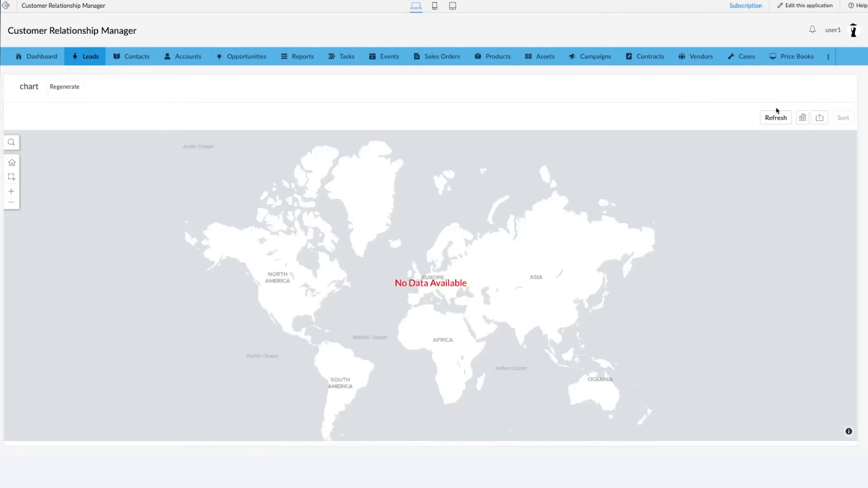
pyautogui.moveTo(85, 56)
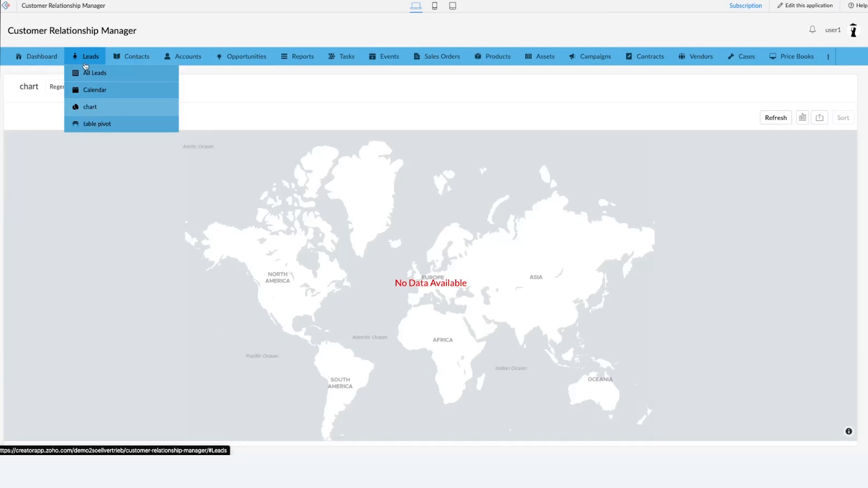
pyautogui.click(93, 89)
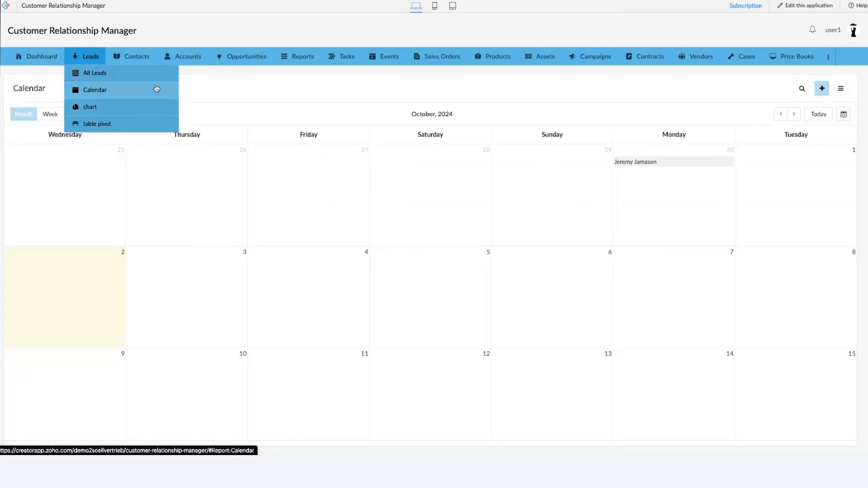
# Return to the All Leads report and start a data import for it
pyautogui.click(114, 73)
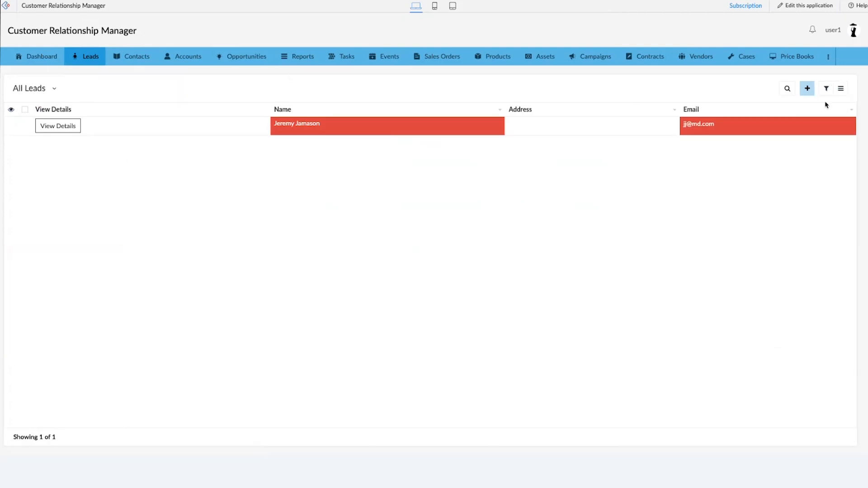
pyautogui.click(842, 86)
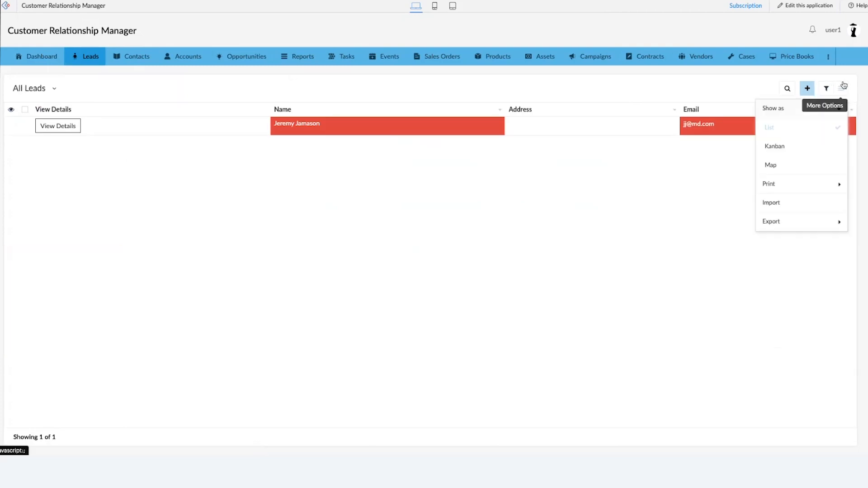
pyautogui.click(813, 202)
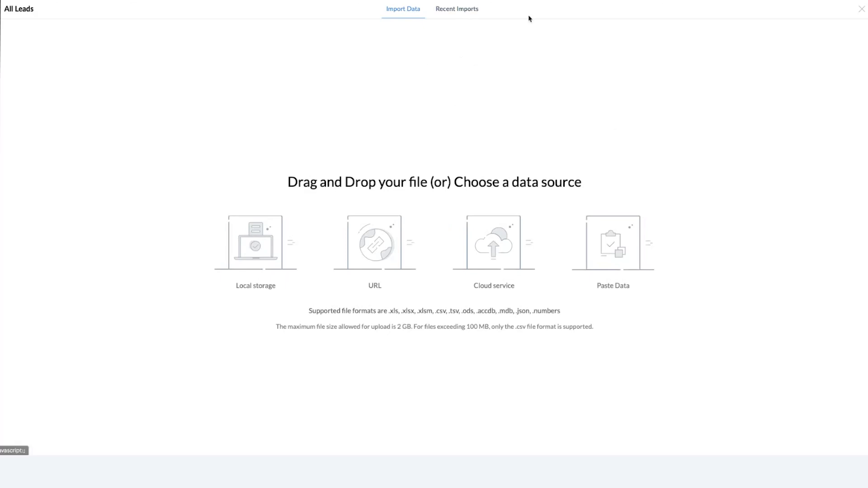
# Examine the recent imports and the option to paste data as an import source
pyautogui.click(460, 15)
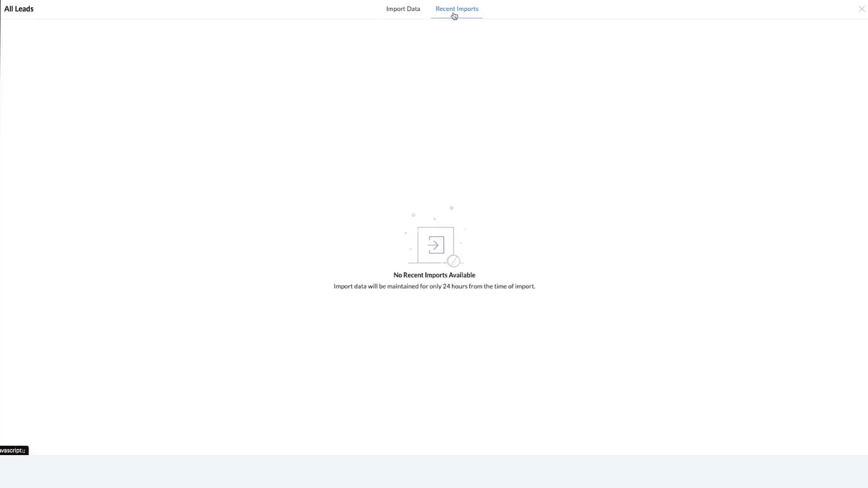
pyautogui.click(413, 14)
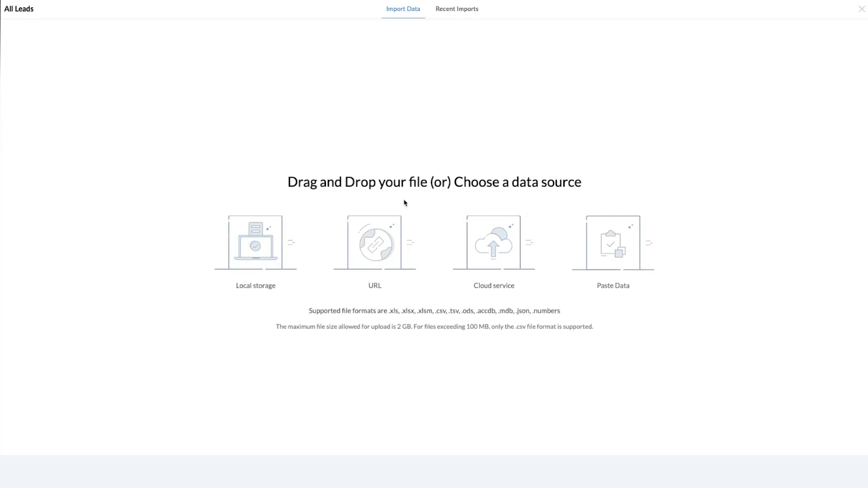
pyautogui.click(588, 238)
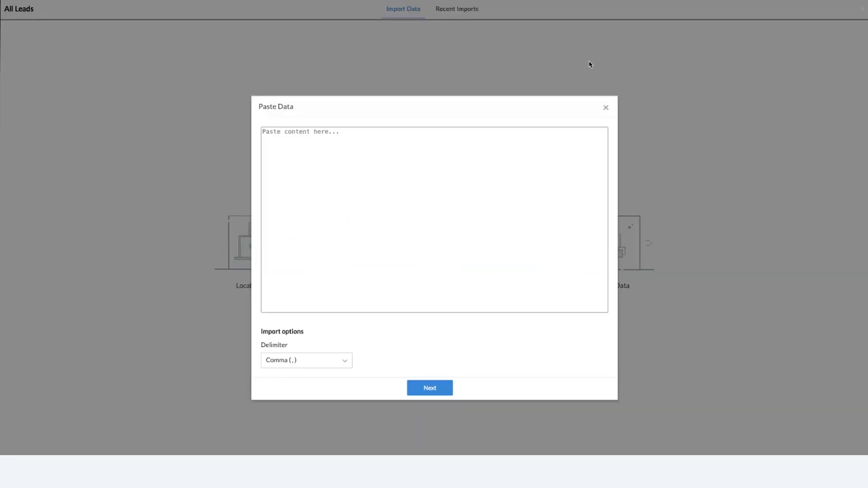
pyautogui.click(605, 108)
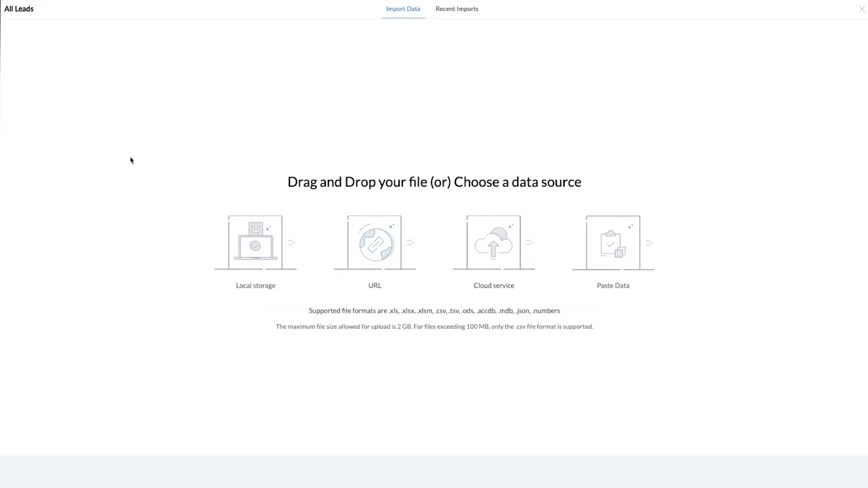
# Load sampleImport.xlsx from the Desktop folder of local storage as the lead import file
pyautogui.click(266, 243)
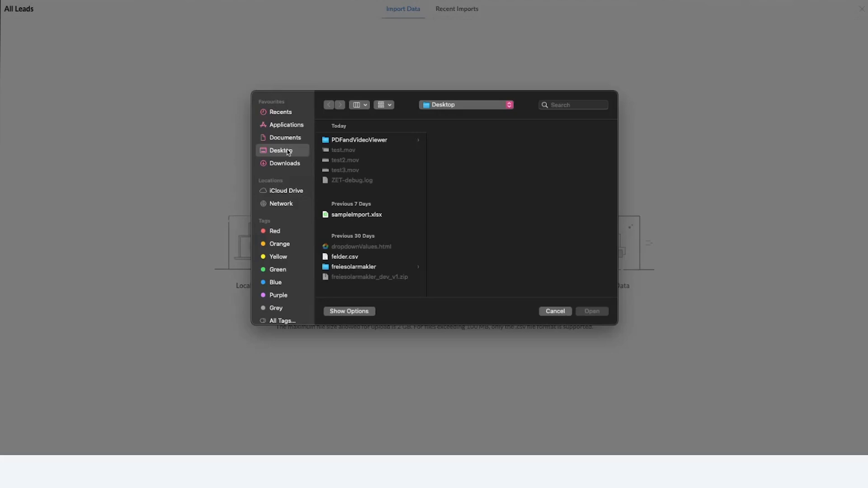
pyautogui.click(379, 216)
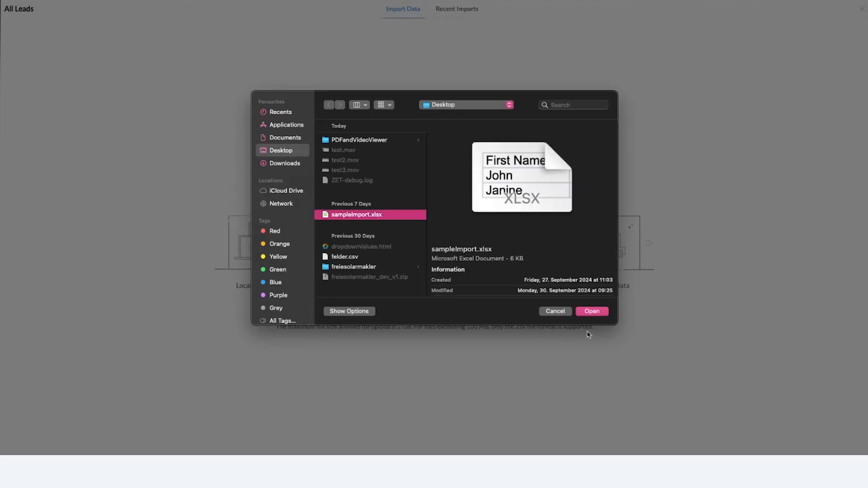
pyautogui.click(597, 316)
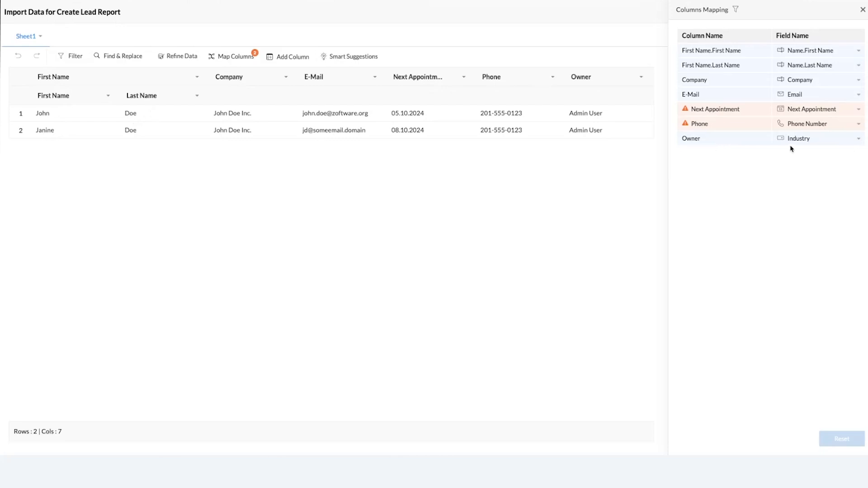
# Map the Owner column to Lead Owner and add a Lead Status column filled with New
pyautogui.click(818, 142)
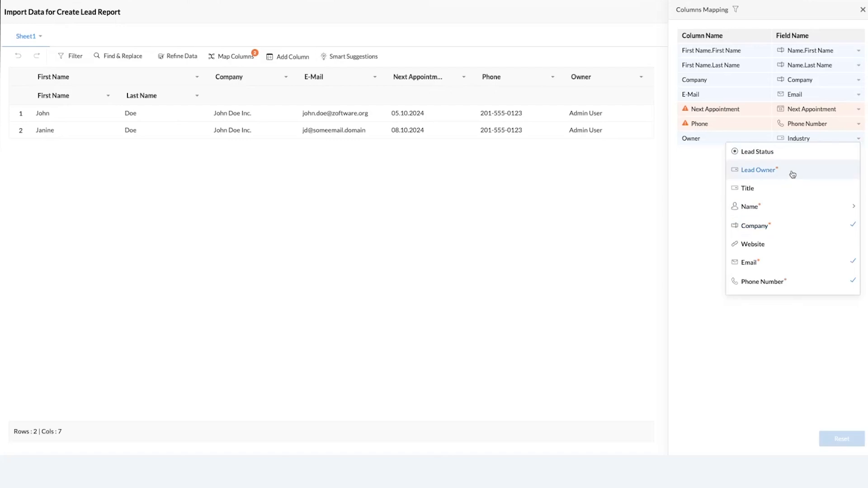
pyautogui.click(795, 170)
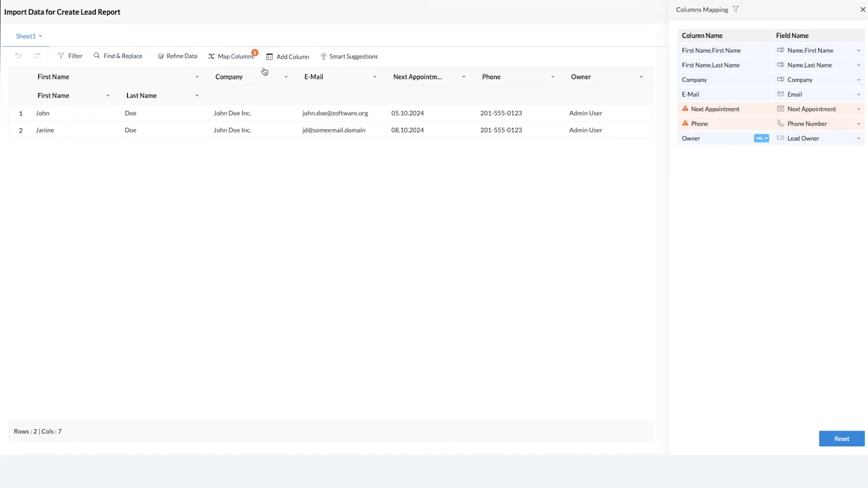
pyautogui.click(291, 60)
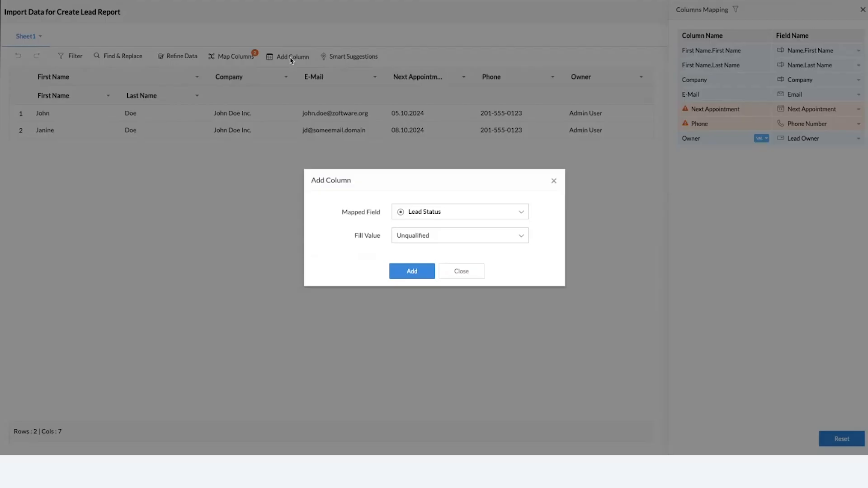
pyautogui.click(466, 239)
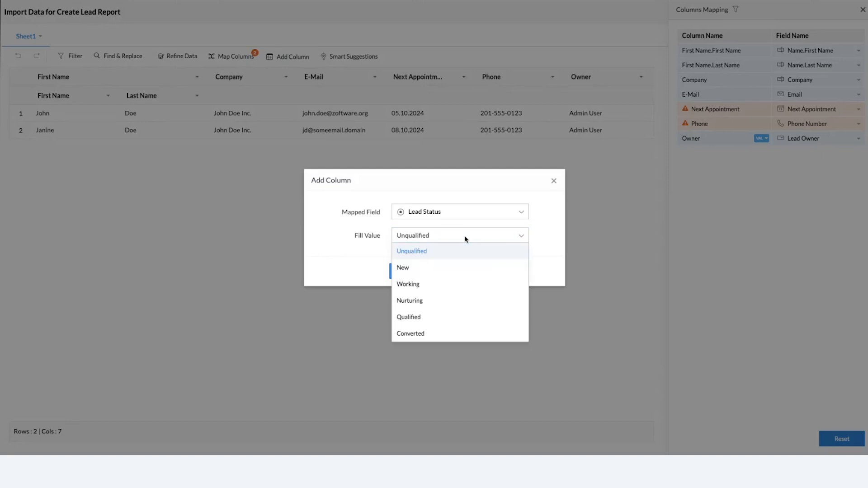
pyautogui.click(452, 275)
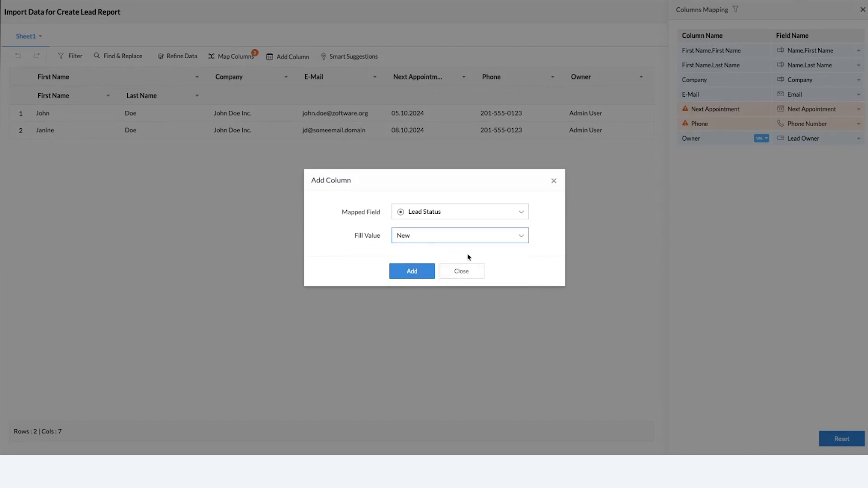
pyautogui.click(412, 271)
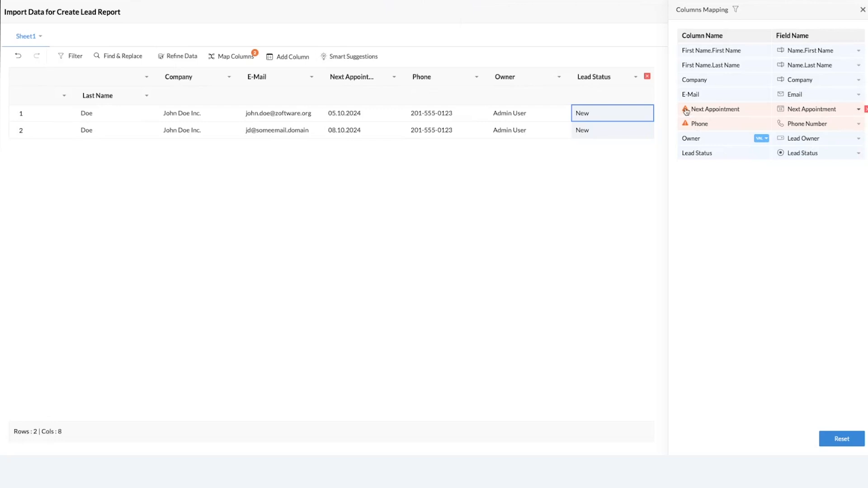
# Standardize the Phone column by adding the United States calling code to all phone numbers
pyautogui.click(686, 124)
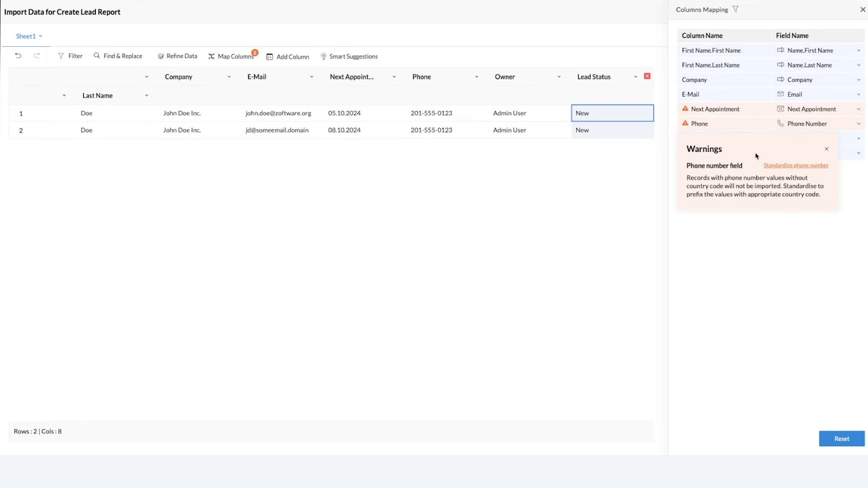
pyautogui.click(776, 166)
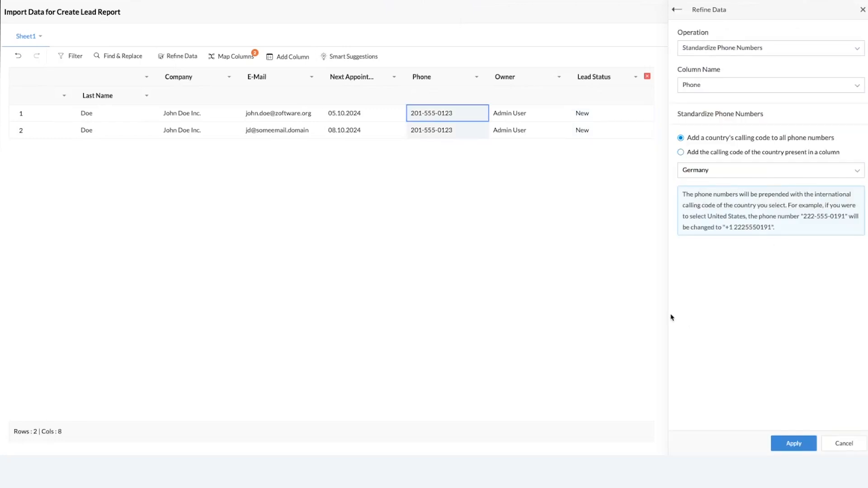
pyautogui.click(754, 176)
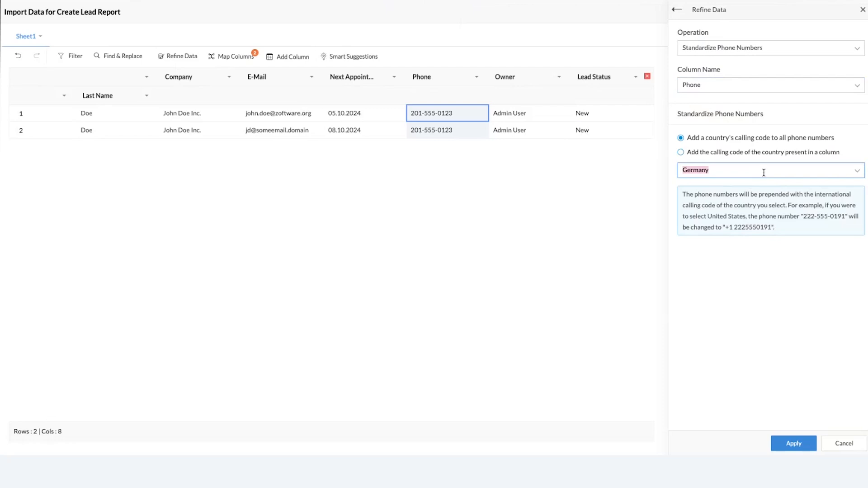
pyautogui.click(764, 173)
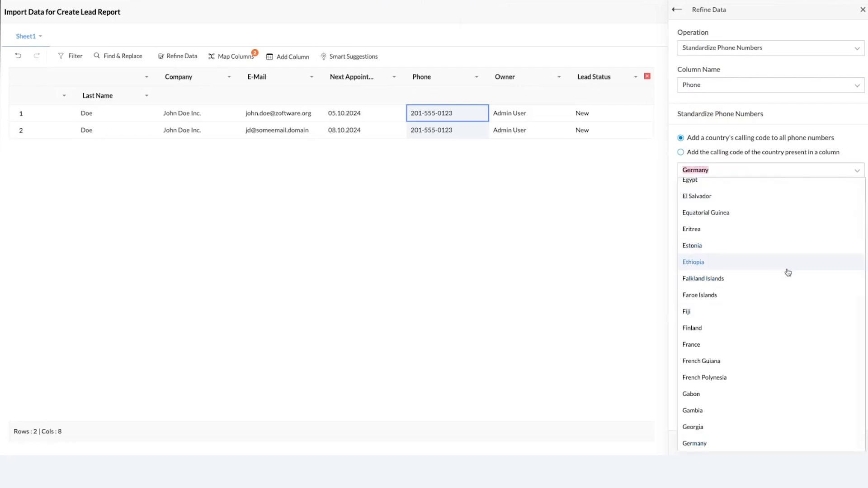
pyautogui.scroll(-20, 788, 274)
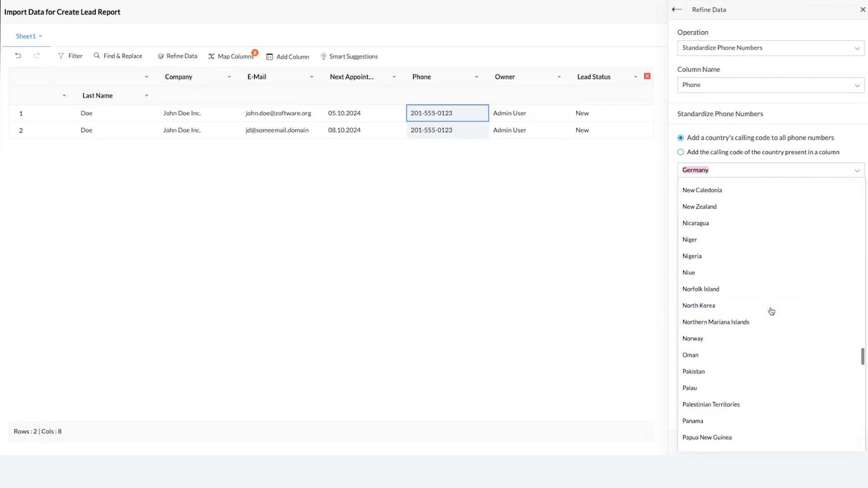
pyautogui.scroll(-20, 771, 312)
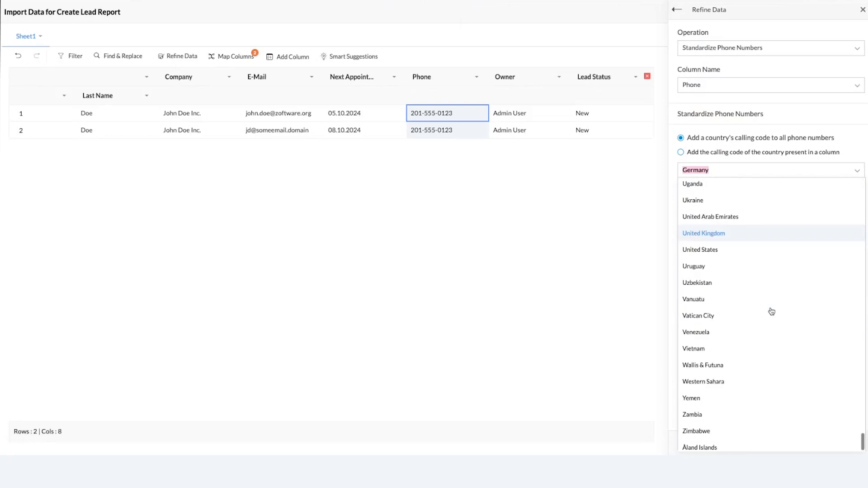
pyautogui.scroll(3, 711, 289)
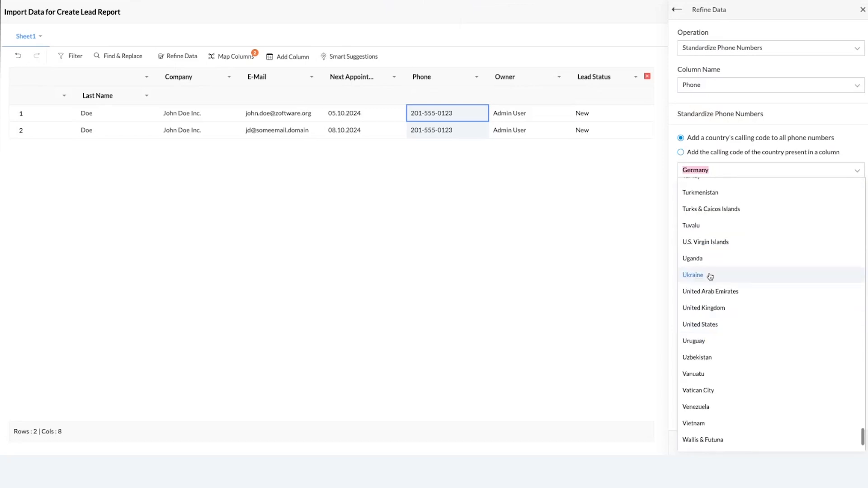
pyautogui.click(723, 324)
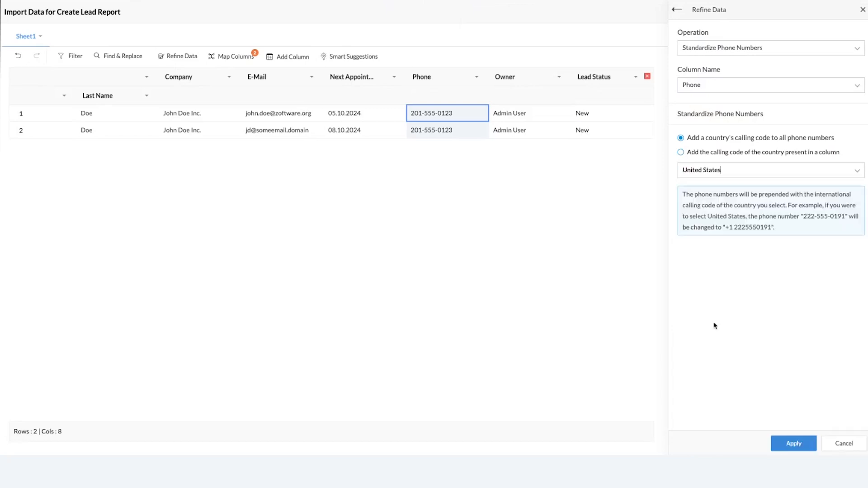
pyautogui.click(791, 443)
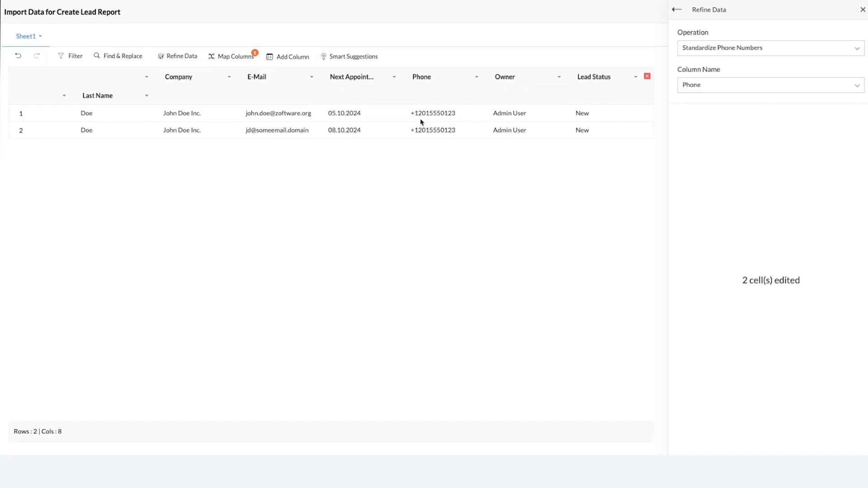
# Standardize the Next Appointment column's dates, interpreting them in day-month-year (DMY) format
pyautogui.click(234, 57)
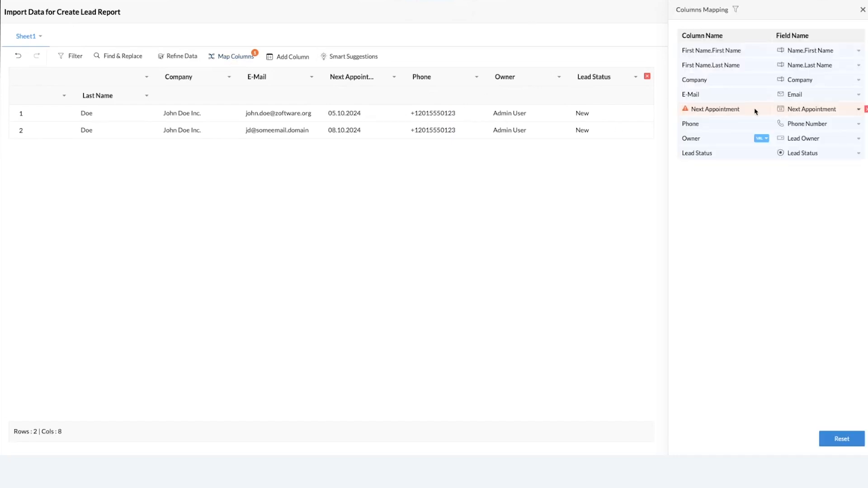
pyautogui.click(689, 111)
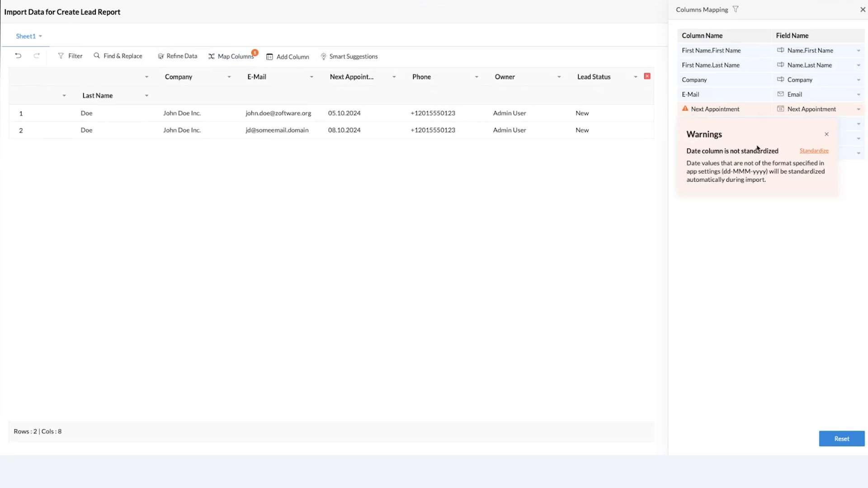
pyautogui.click(818, 155)
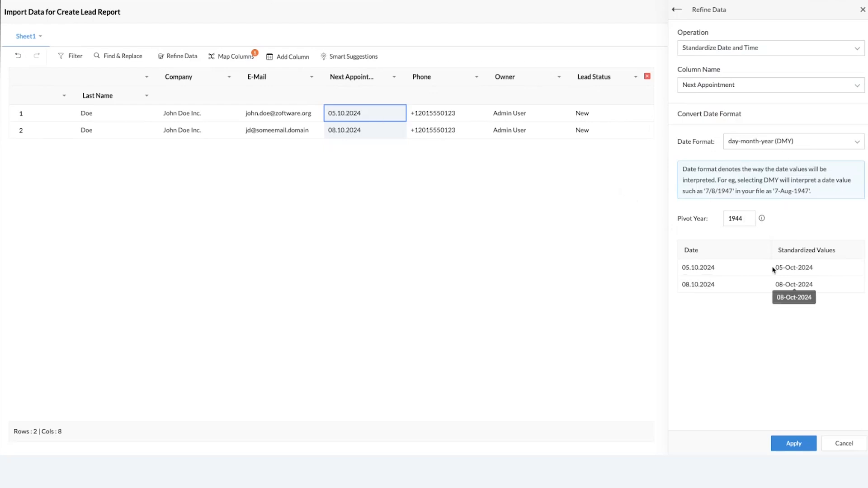
pyautogui.click(792, 451)
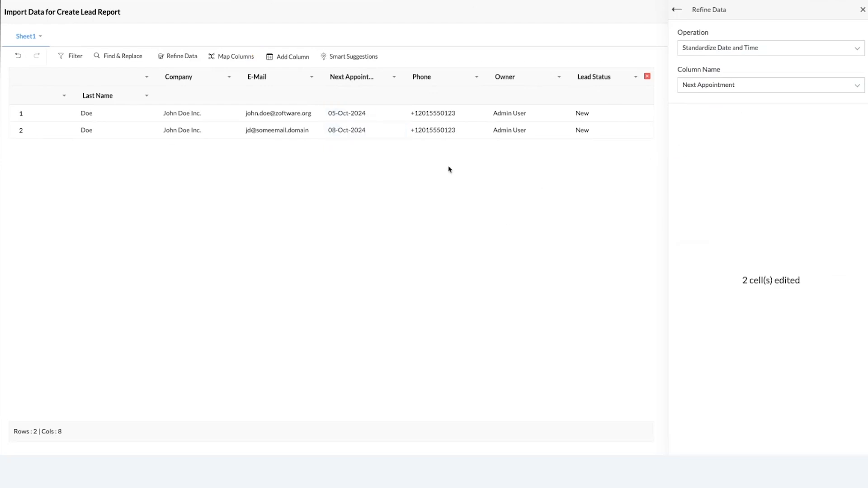
# Check the smart suggestions for Sheet1 and the data refinement options, and return to the full import preview
pyautogui.hscroll(-1, 450, 99)
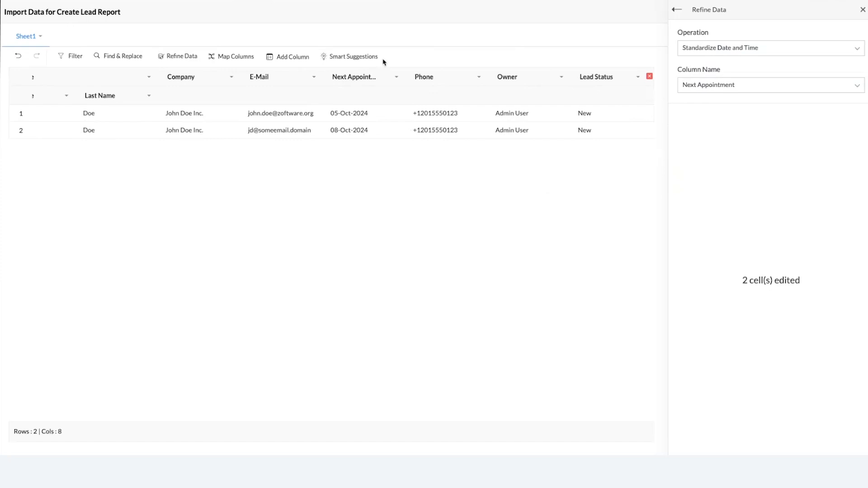
pyautogui.click(356, 61)
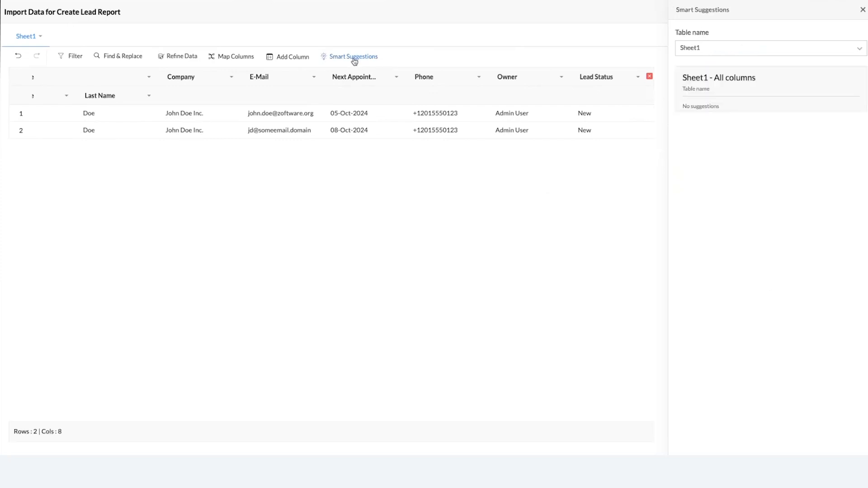
pyautogui.click(784, 50)
pyautogui.click(784, 49)
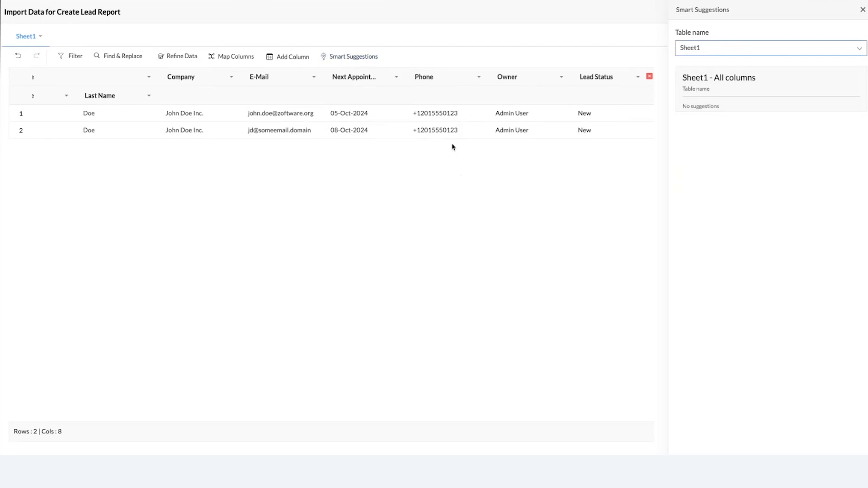
pyautogui.click(174, 58)
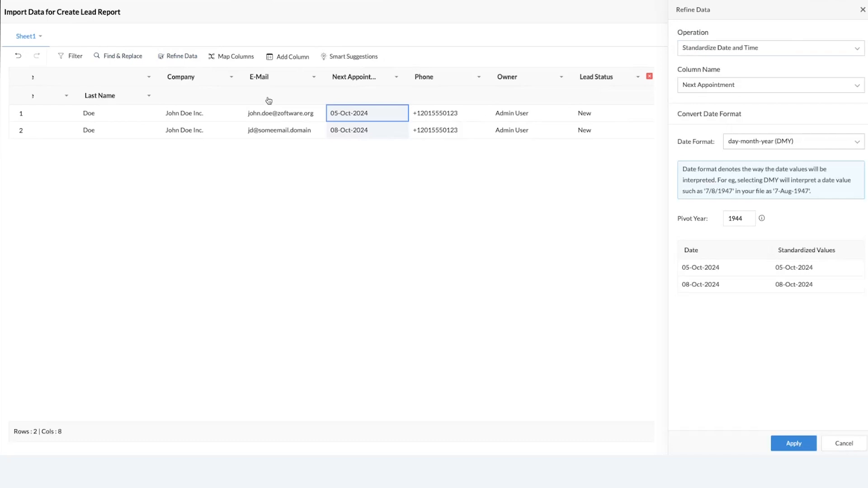
pyautogui.click(269, 114)
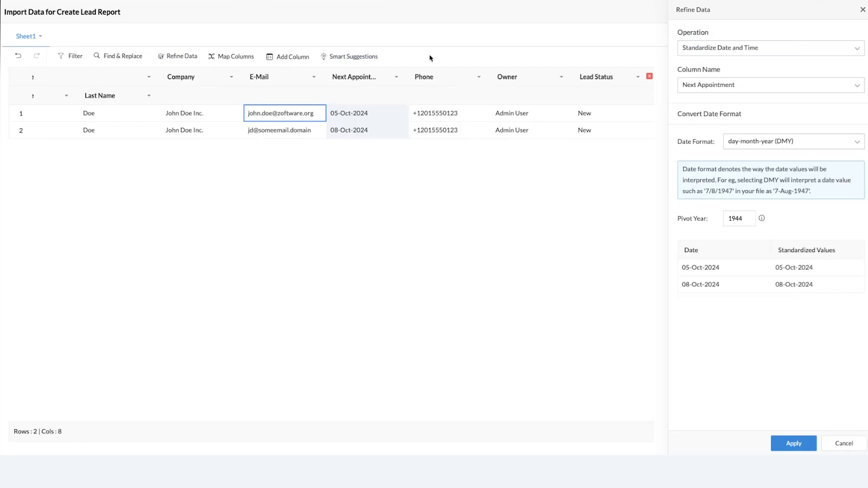
pyautogui.click(861, 9)
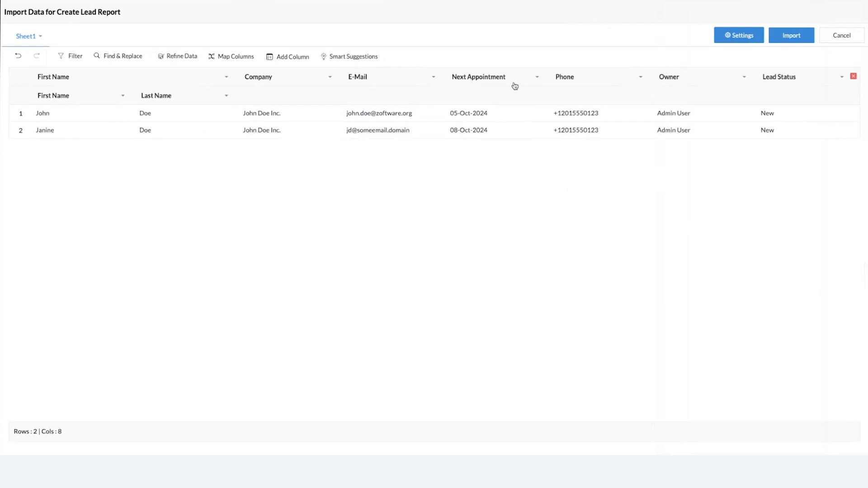
# Import the prepared lead records, expand the import summary, and access the application
pyautogui.click(798, 40)
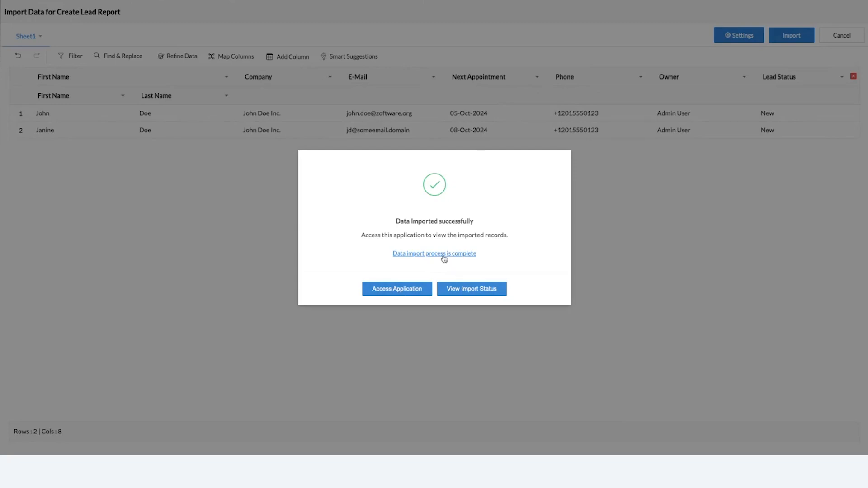
pyautogui.click(410, 256)
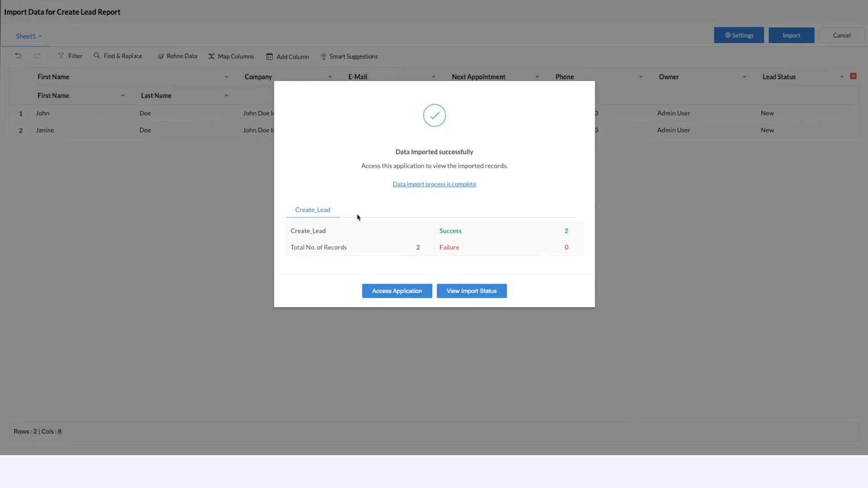
pyautogui.click(388, 294)
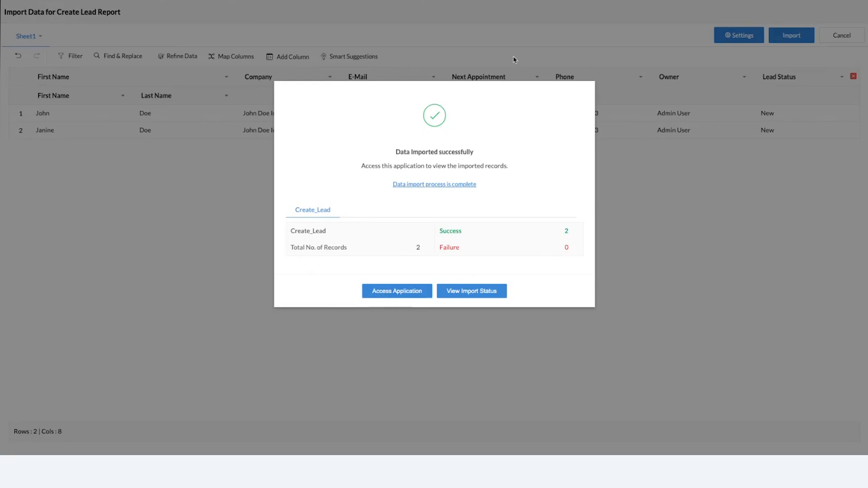